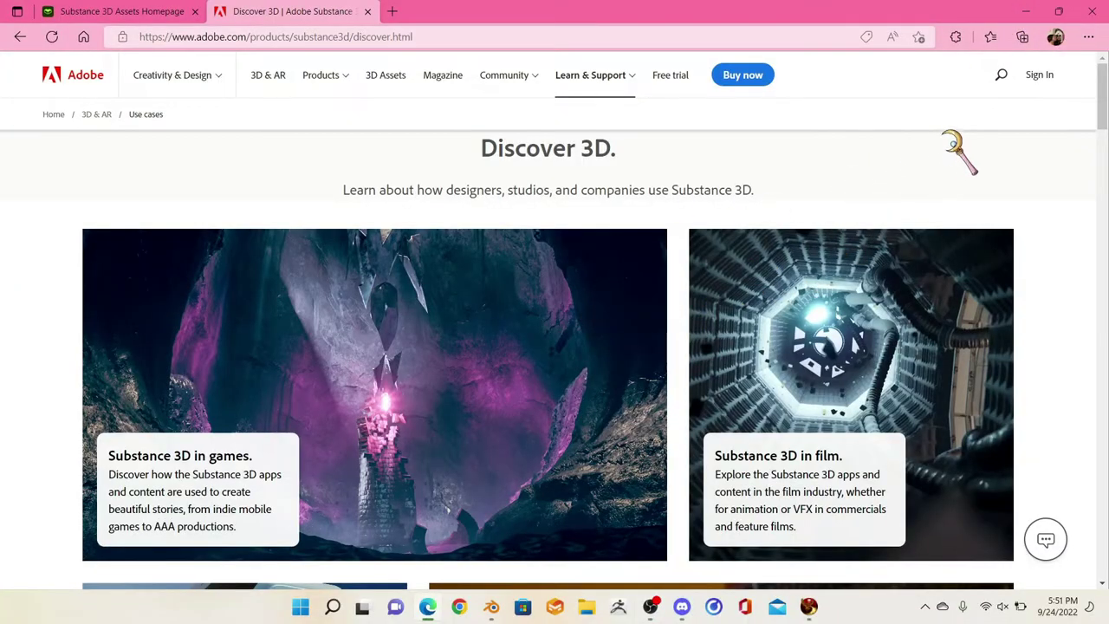
- Look through the Discover 3D page's overview of Substance 3D industry uses and its 3D, AR and VR articles
scroll(953, 143, down, 9)
scroll(768, 198, up, 2)
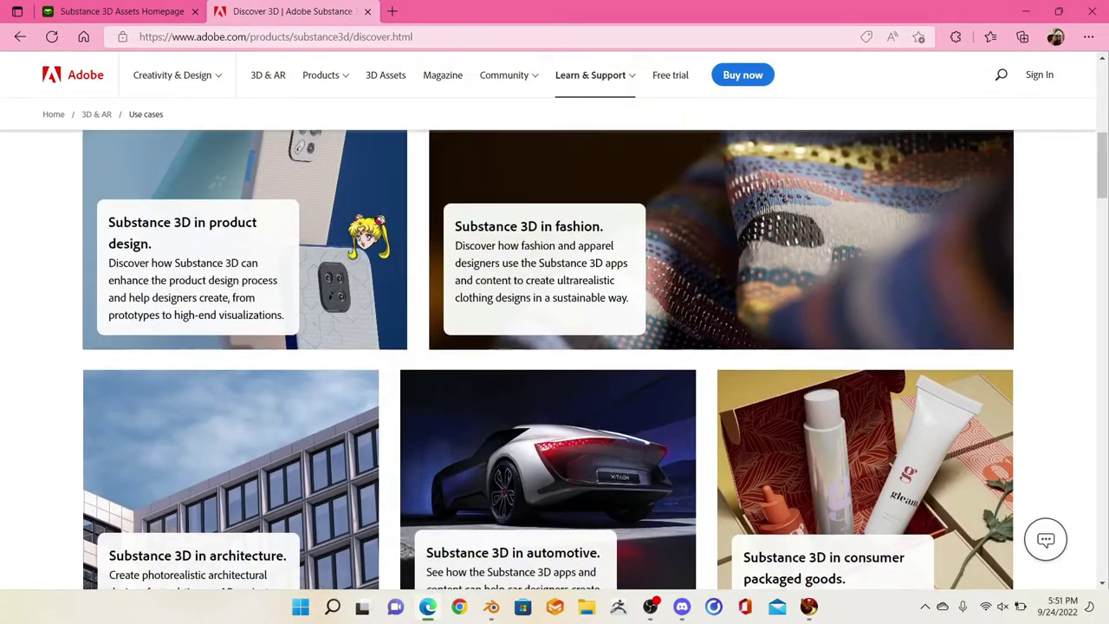
scroll(277, 303, down, 1)
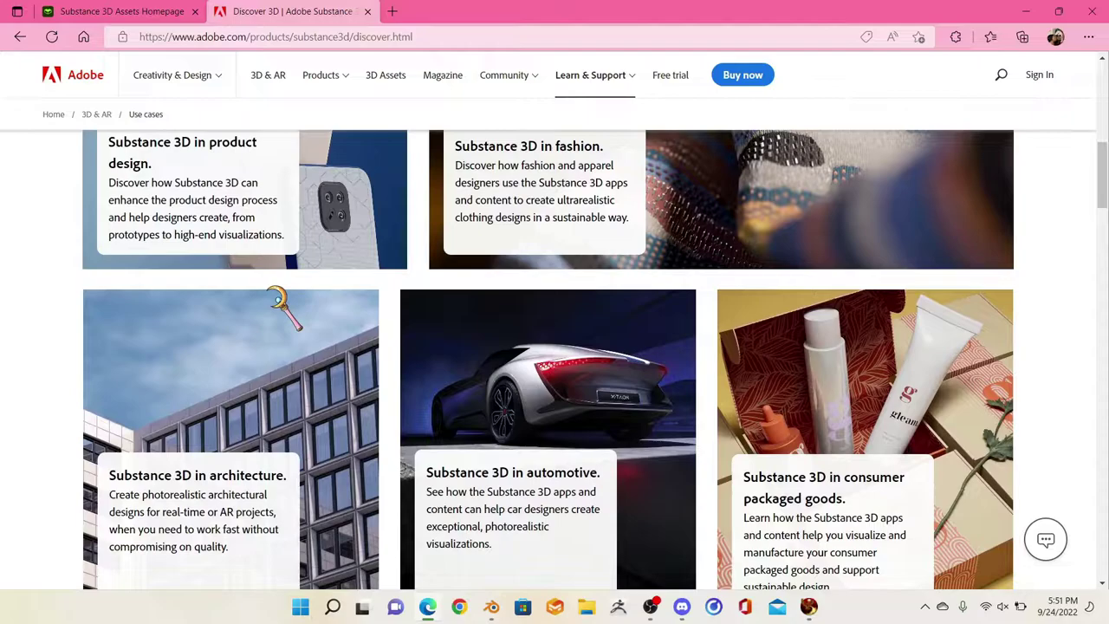
scroll(277, 303, down, 3)
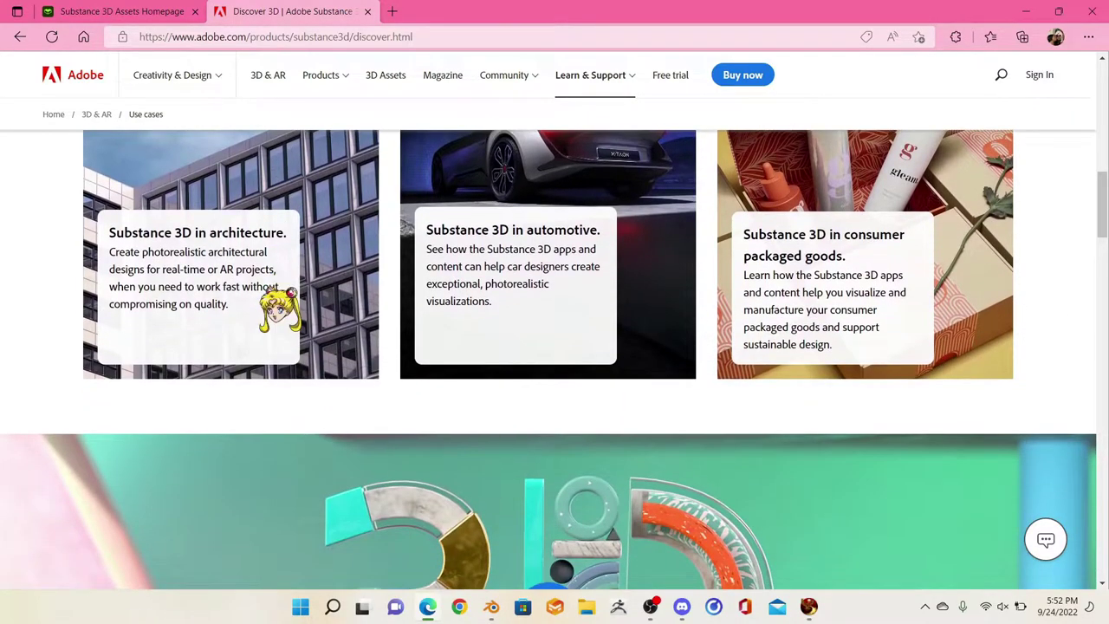
scroll(551, 331, down, 2)
scroll(551, 331, down, 16)
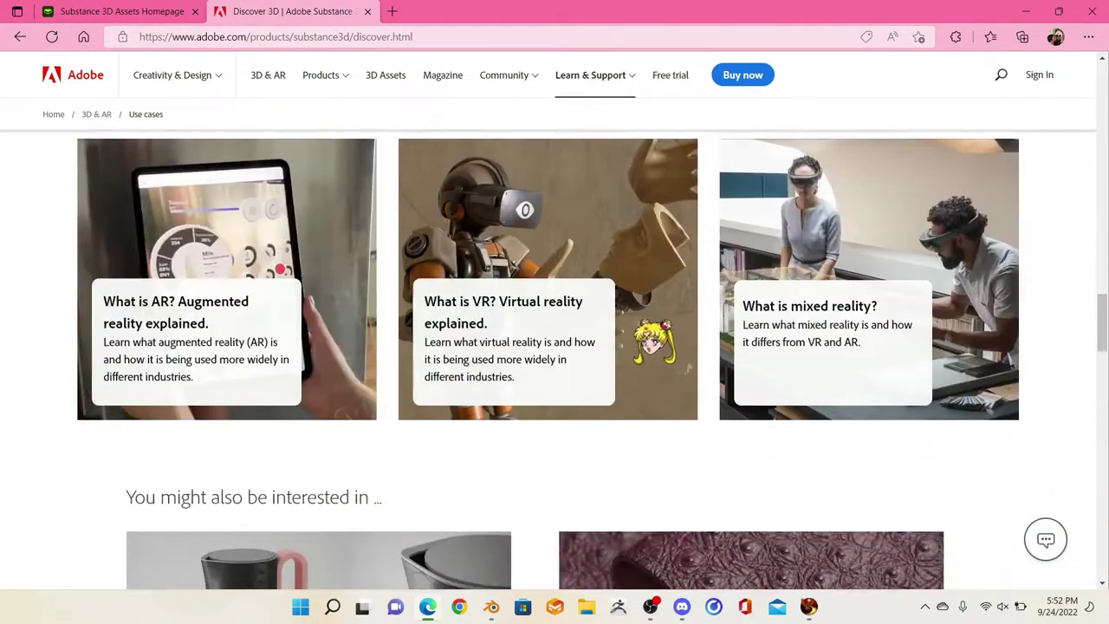
scroll(664, 335, up, 8)
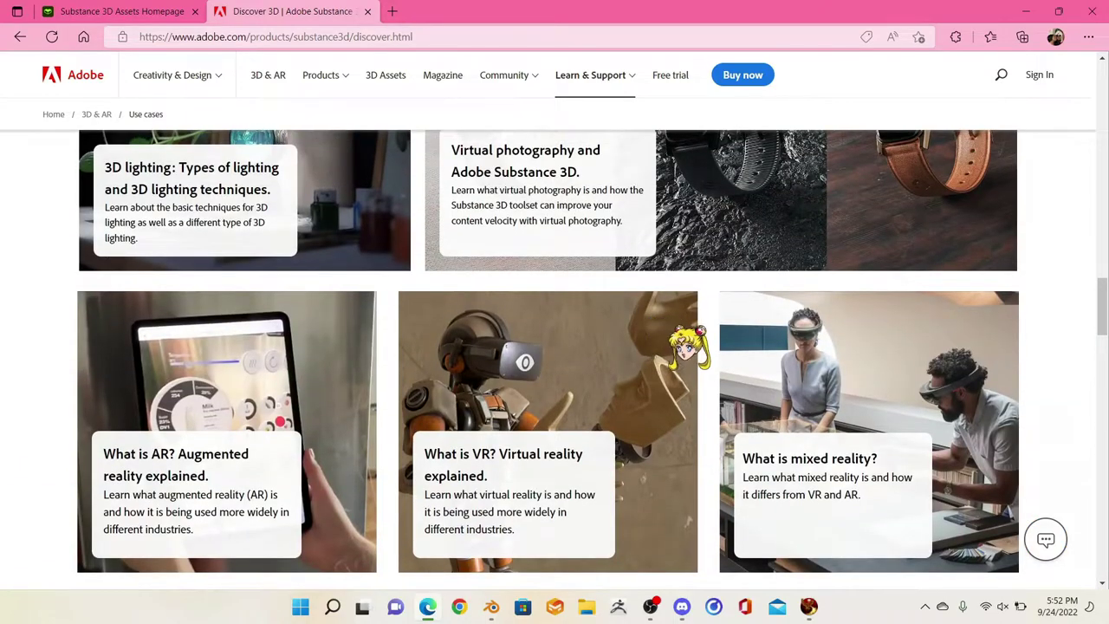
scroll(689, 340, up, 10)
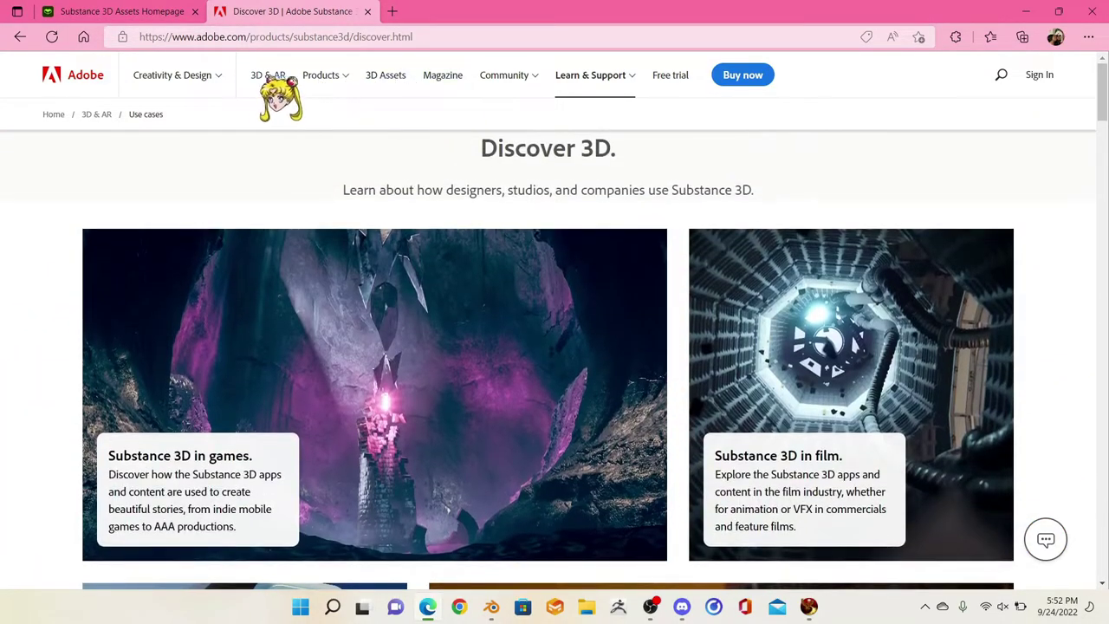
- Compare Adobe's plan pricing across the customer types and review the payment options for the Substance 3D Texturing plan
click(736, 74)
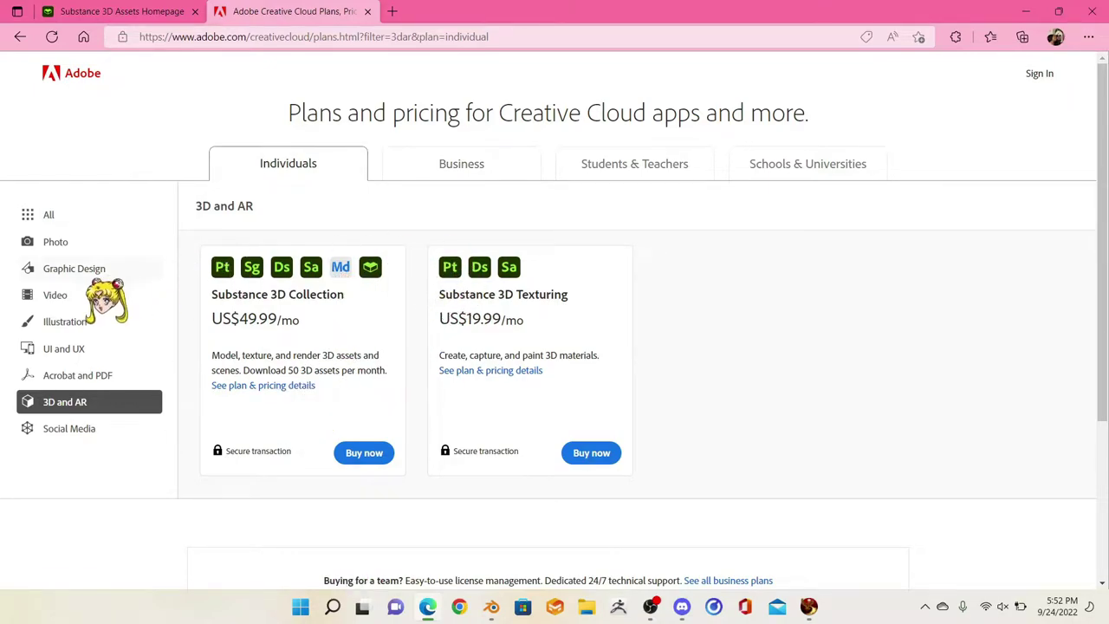
click(487, 172)
click(641, 171)
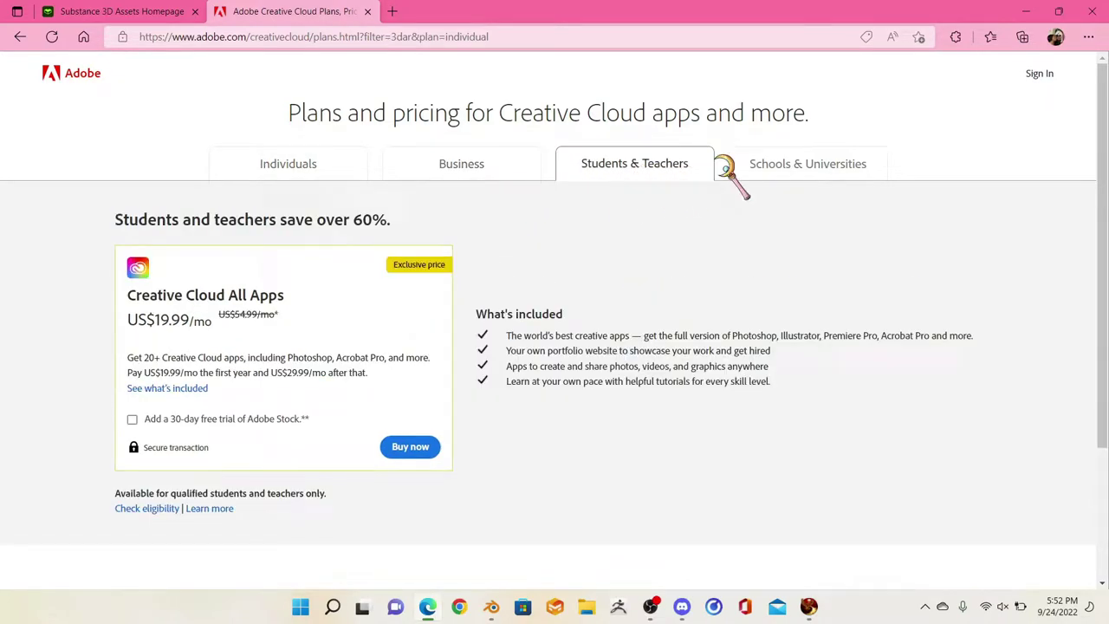
click(770, 172)
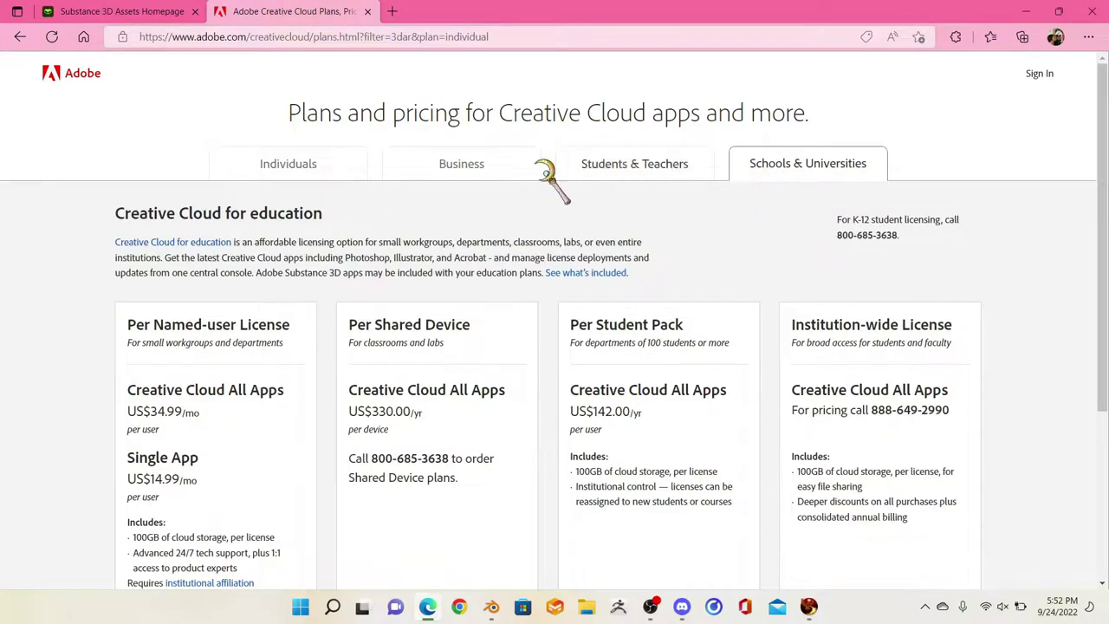
click(269, 162)
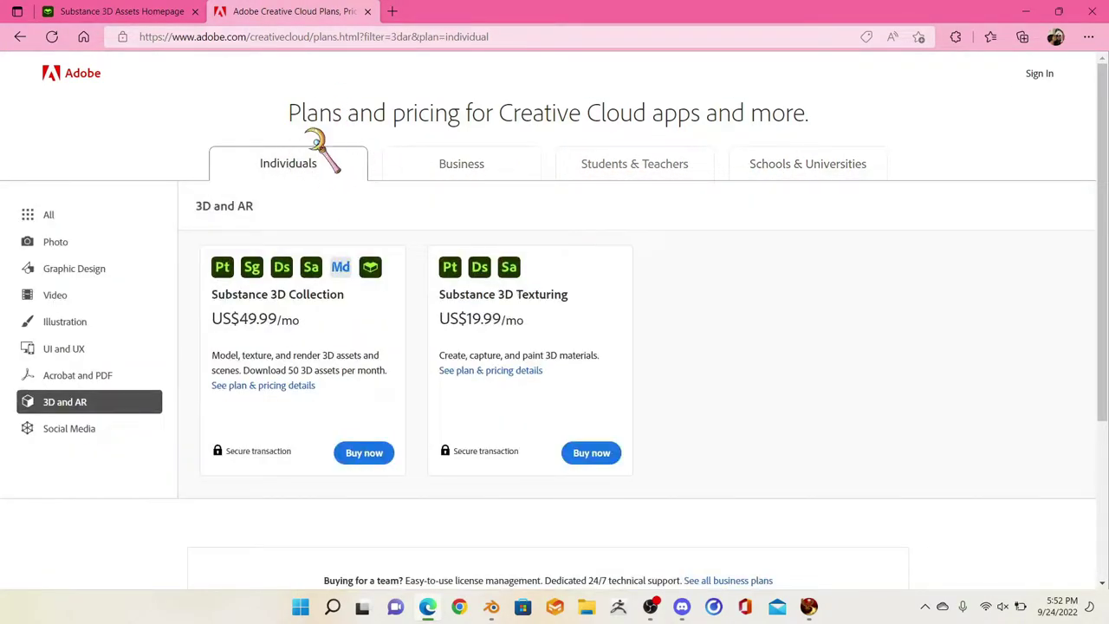
click(590, 453)
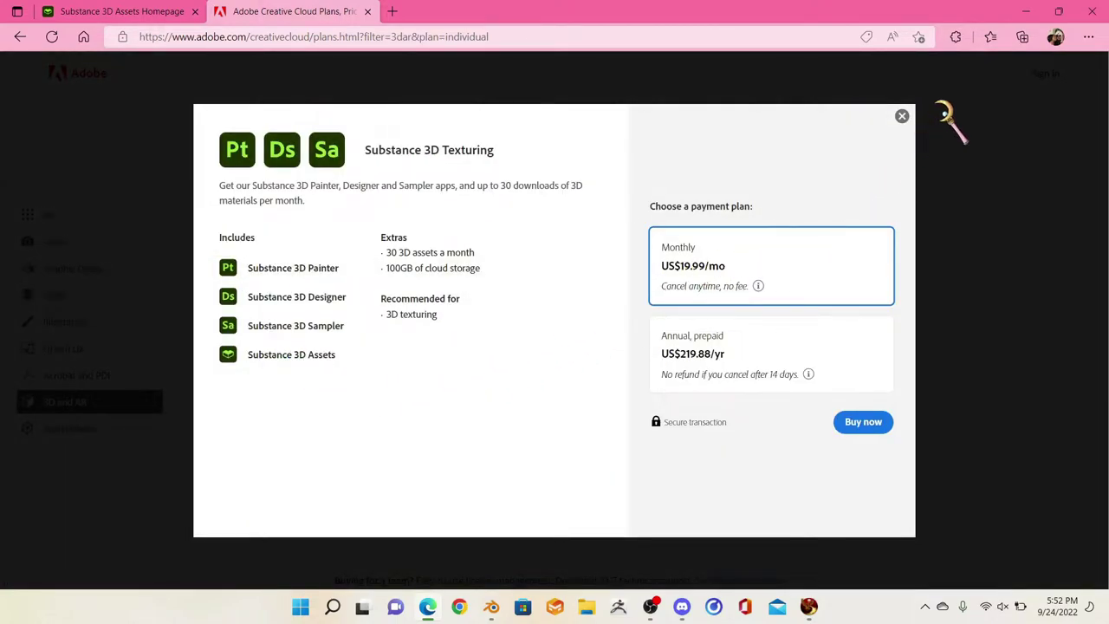
click(902, 116)
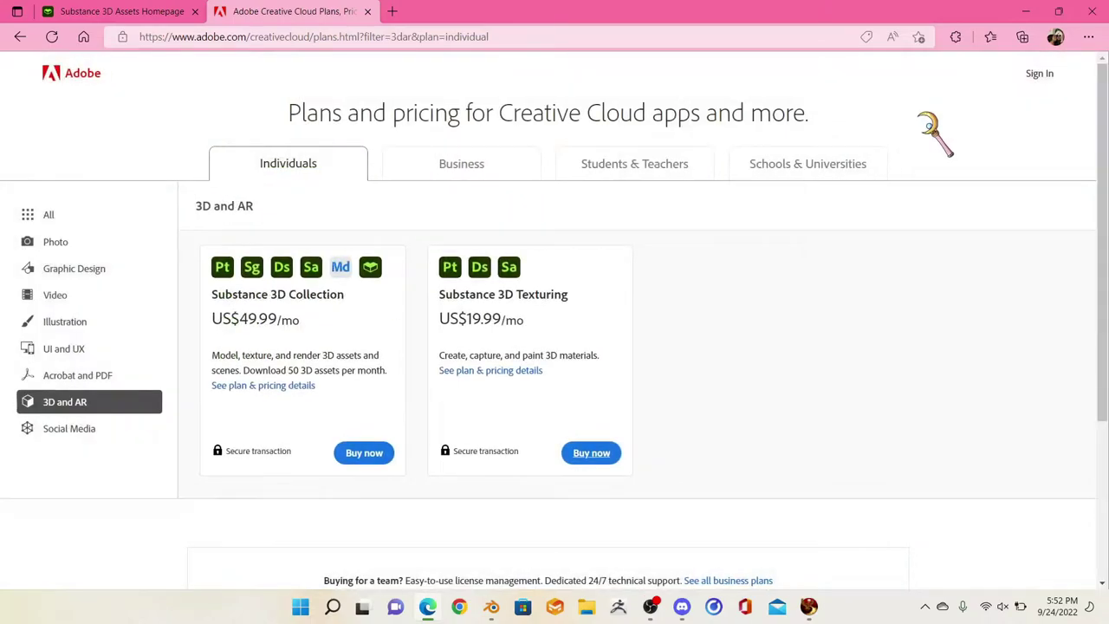
- Switch to the Substance 3D Assets library and enter "fabri" as the search text
click(87, 12)
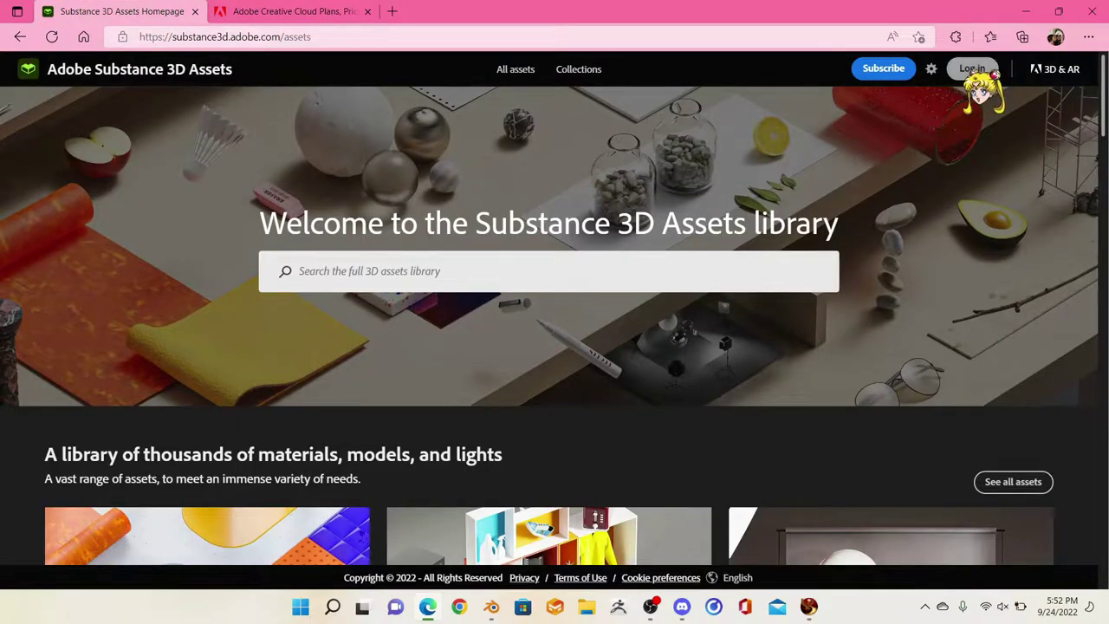
click(437, 273)
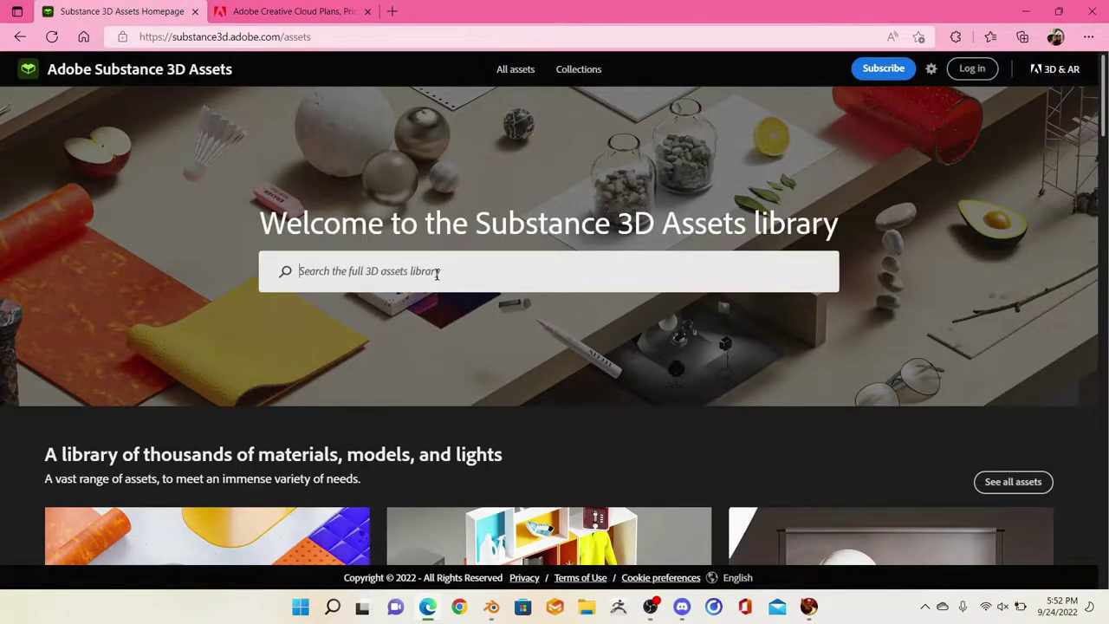
text(fabri)
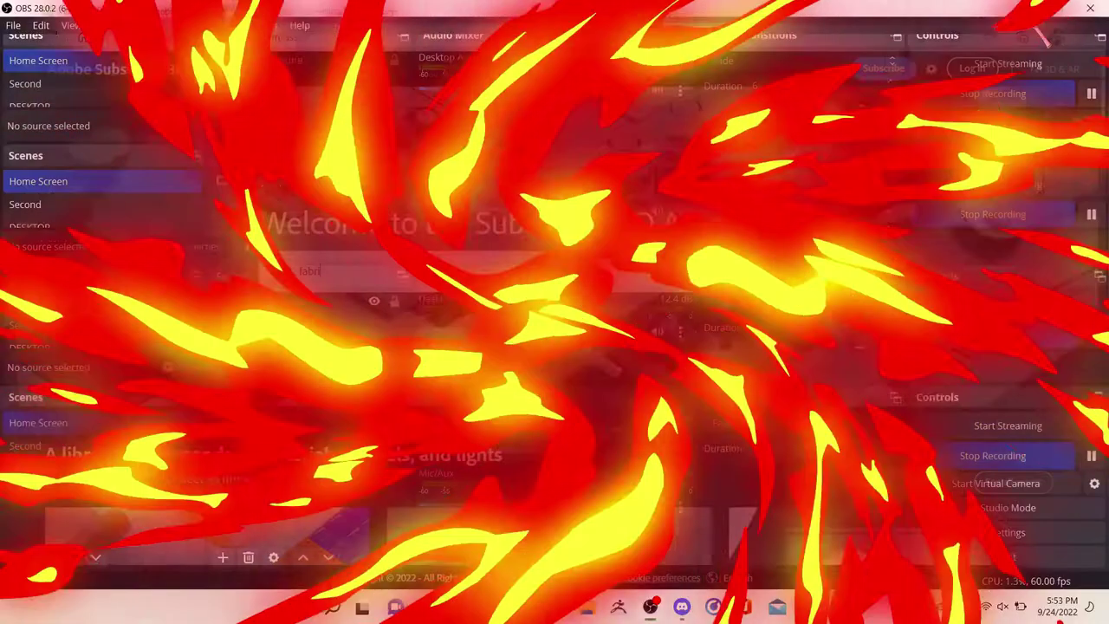
- Browse the surface material categories Ceramic and Concrete - Asphalt, and open the Fabric category
scroll(403, 312, down, 10)
scroll(61, 260, up, 5)
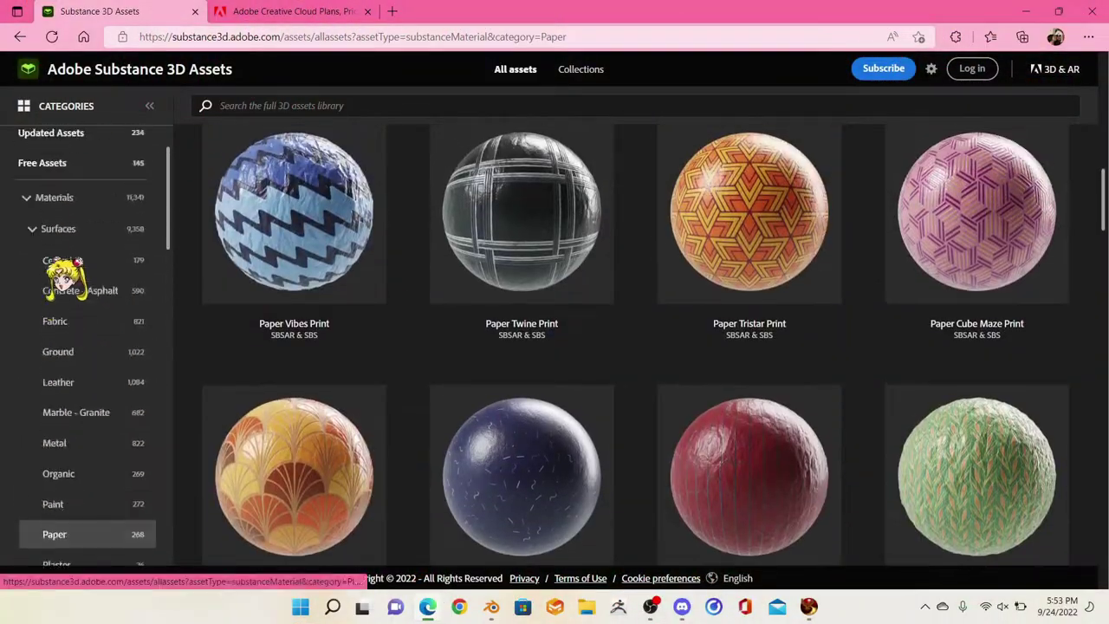
click(57, 331)
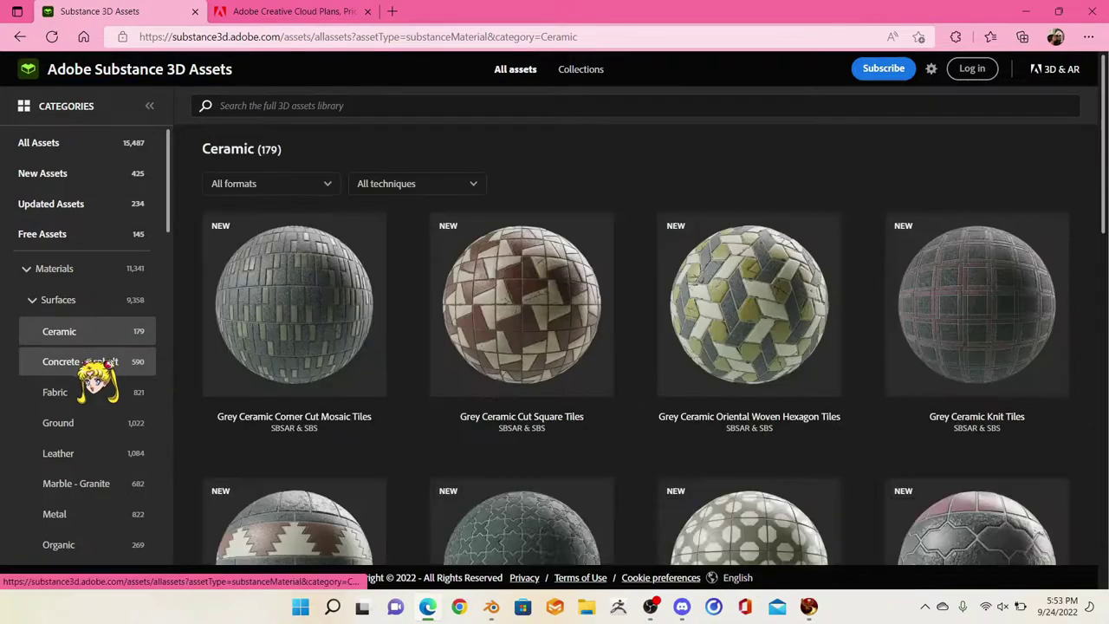
click(82, 361)
click(87, 392)
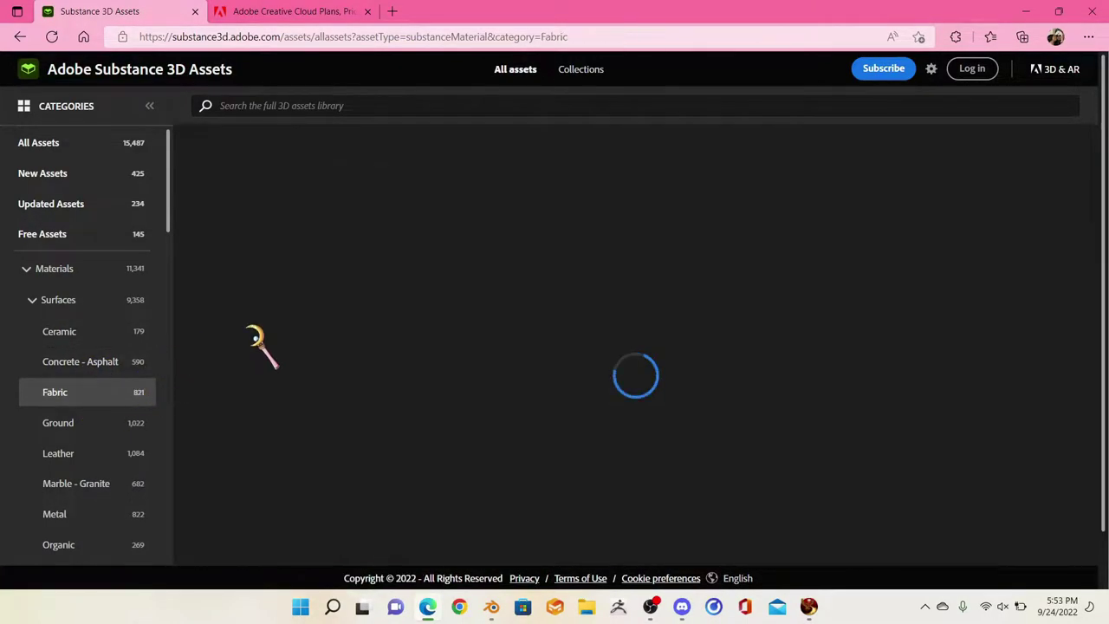
- Look through the knitted, woven and printed materials in the Fabric category
scroll(520, 364, down, 3)
scroll(567, 373, down, 8)
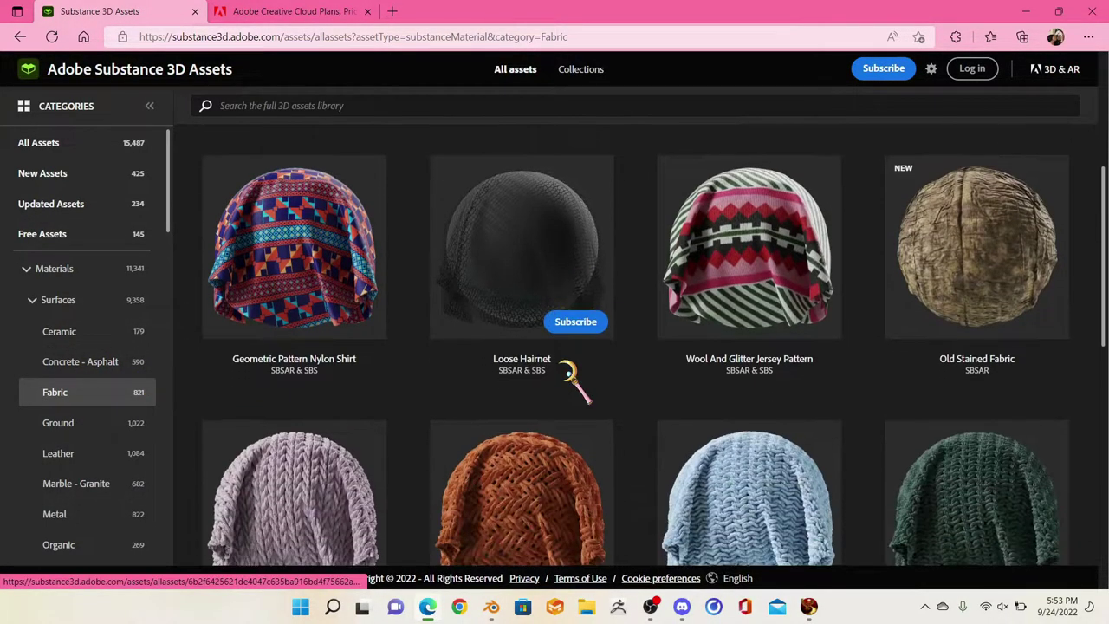
scroll(542, 416, down, 20)
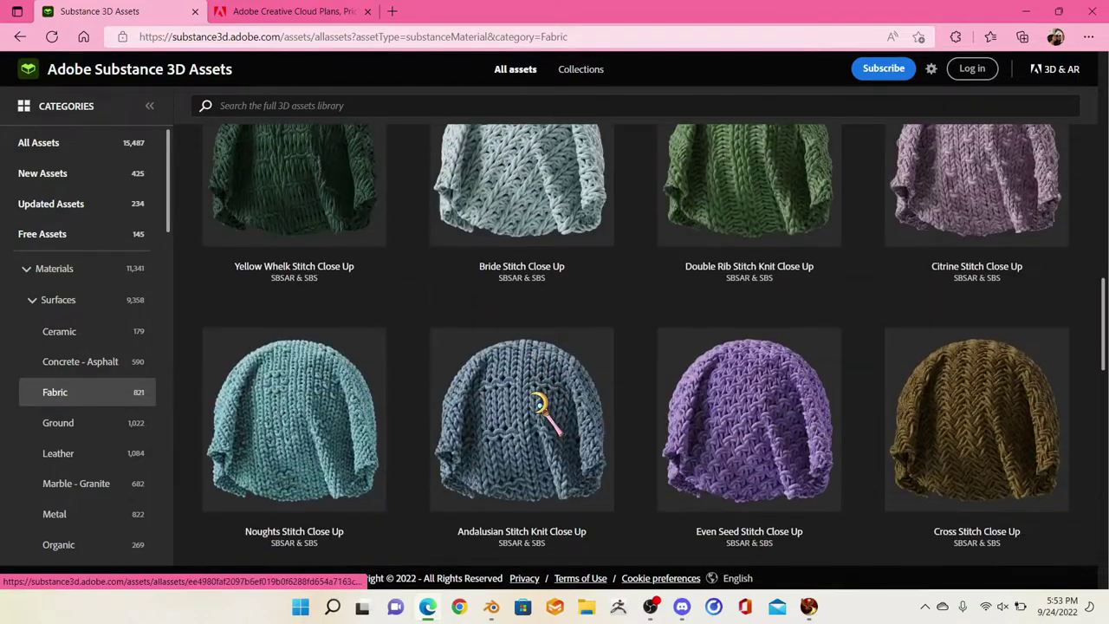
scroll(542, 416, down, 20)
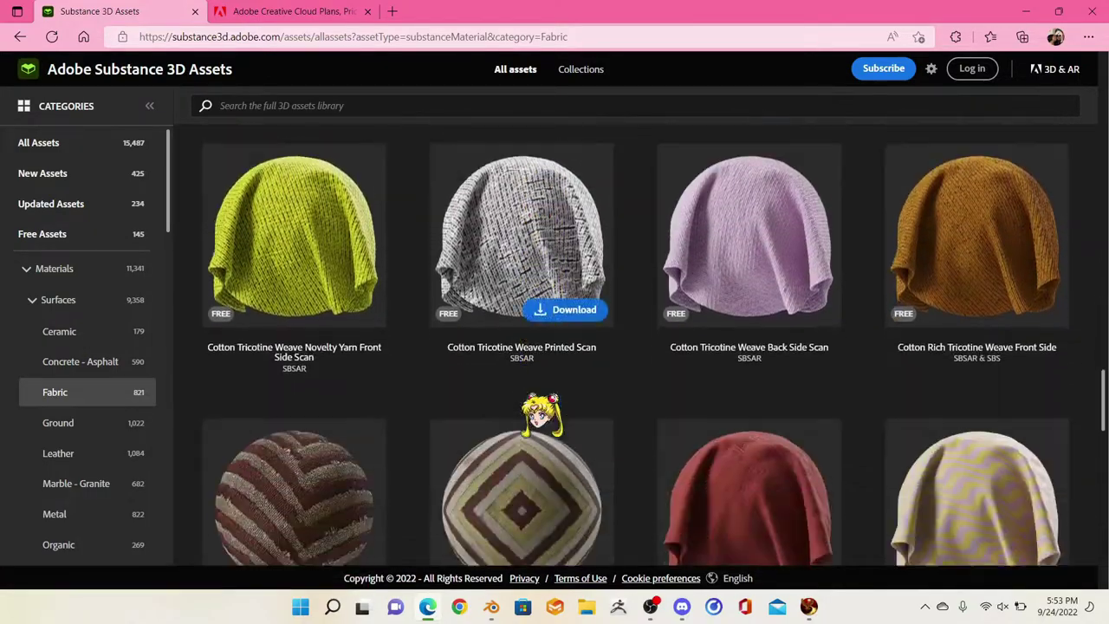
scroll(539, 412, down, 15)
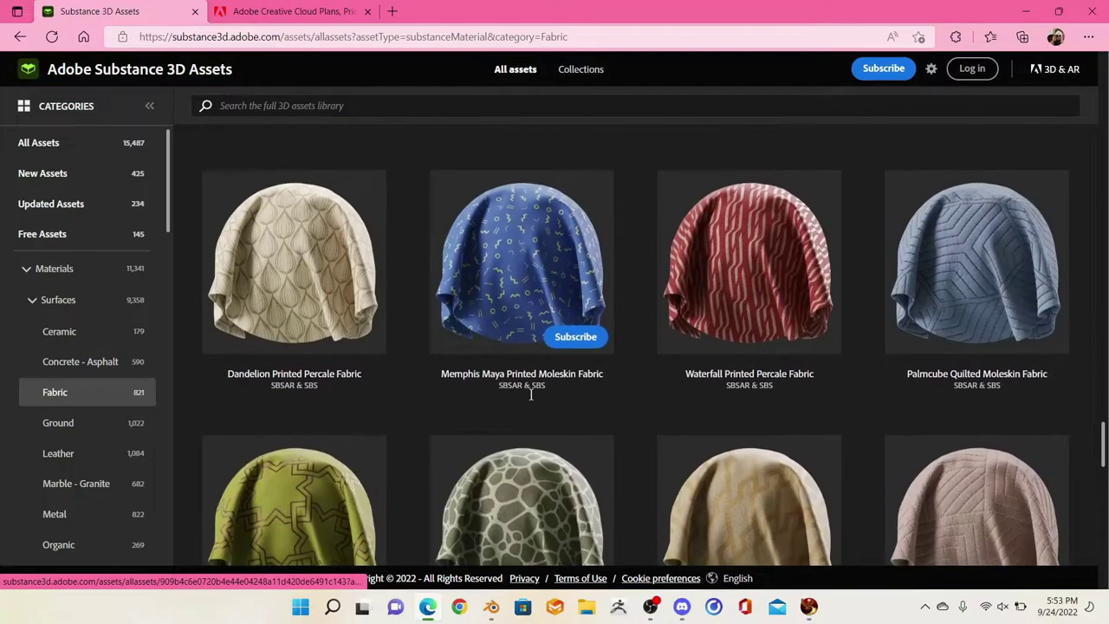
scroll(520, 399, down, 8)
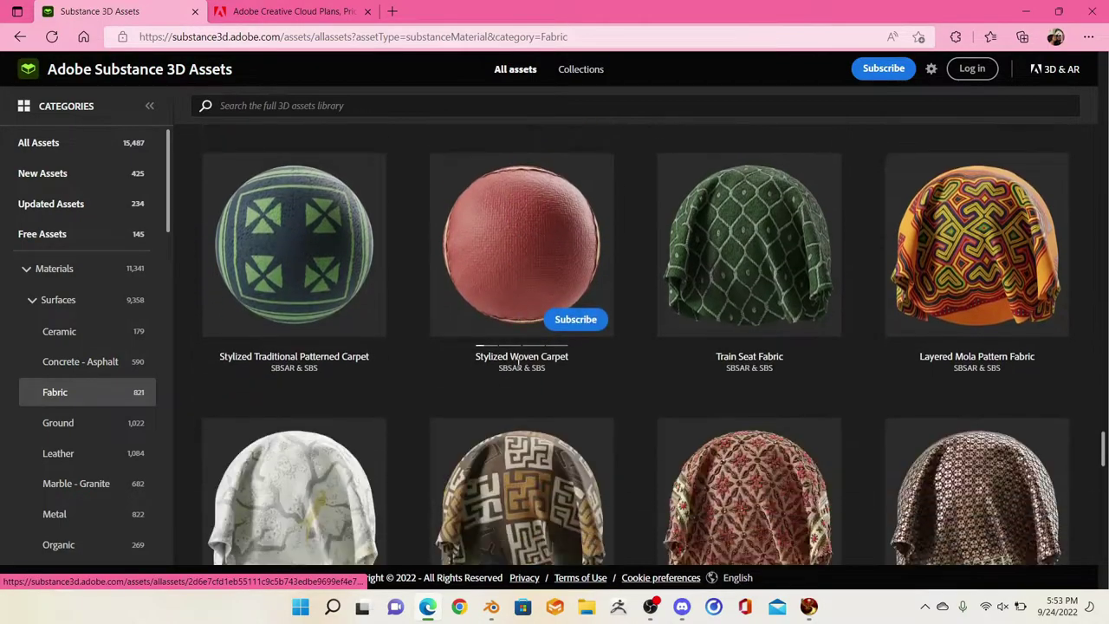
- Switch to Substance 3D Painter and show the pants model from the front
click(657, 608)
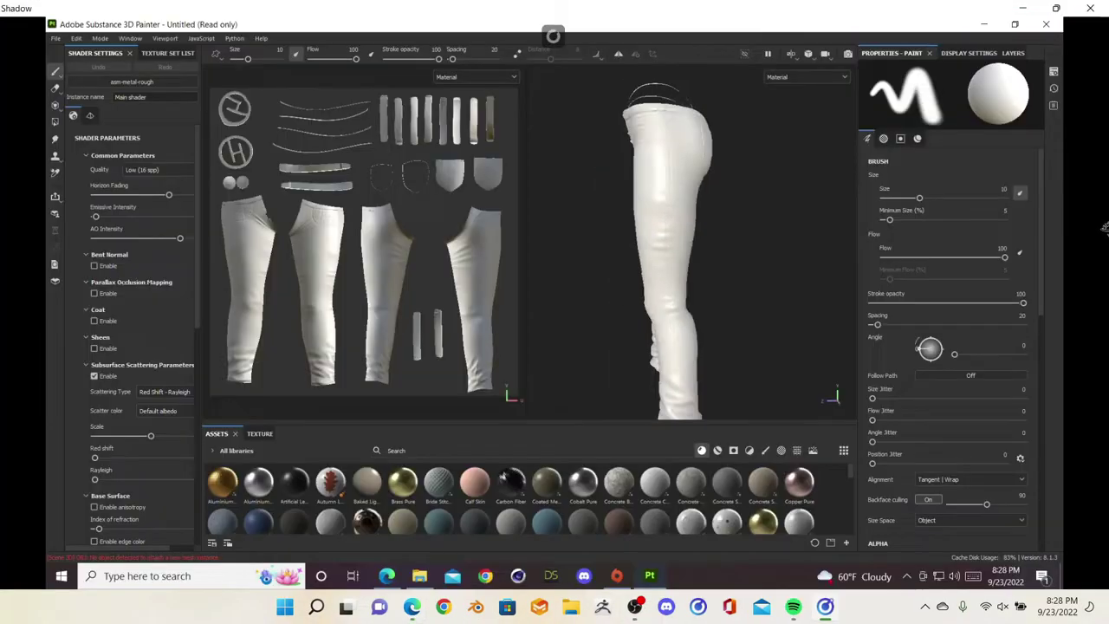
alt+drag(698, 256, 719, 262)
alt+middle_drag(719, 262, 722, 243)
scroll(712, 238, down, 1)
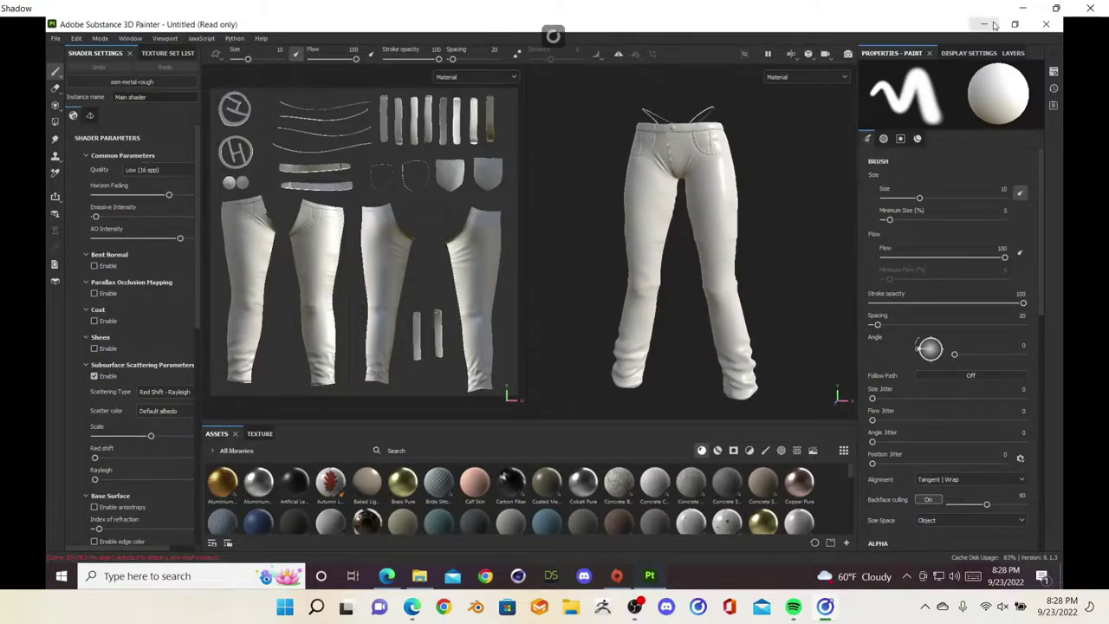
- Change the environment map in the display settings to the soft ring low-contrast lighting
click(981, 53)
click(1014, 53)
click(955, 53)
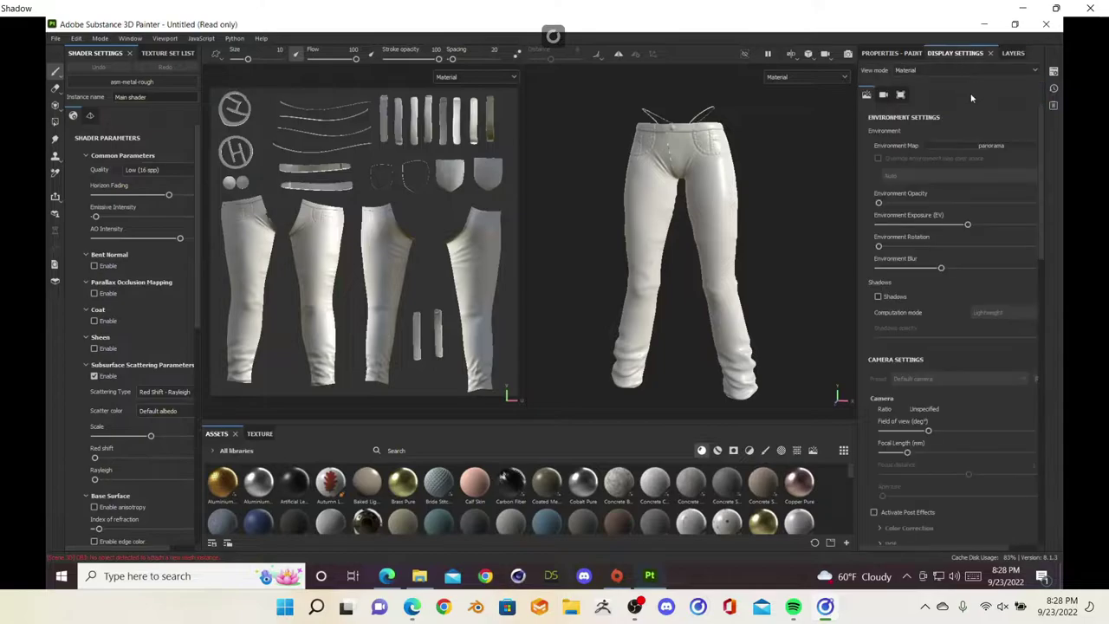
click(970, 147)
click(1008, 281)
- Adjust the environment exposure and rotate the environment so the pants are evenly lit from front and back
drag(969, 225, 981, 225)
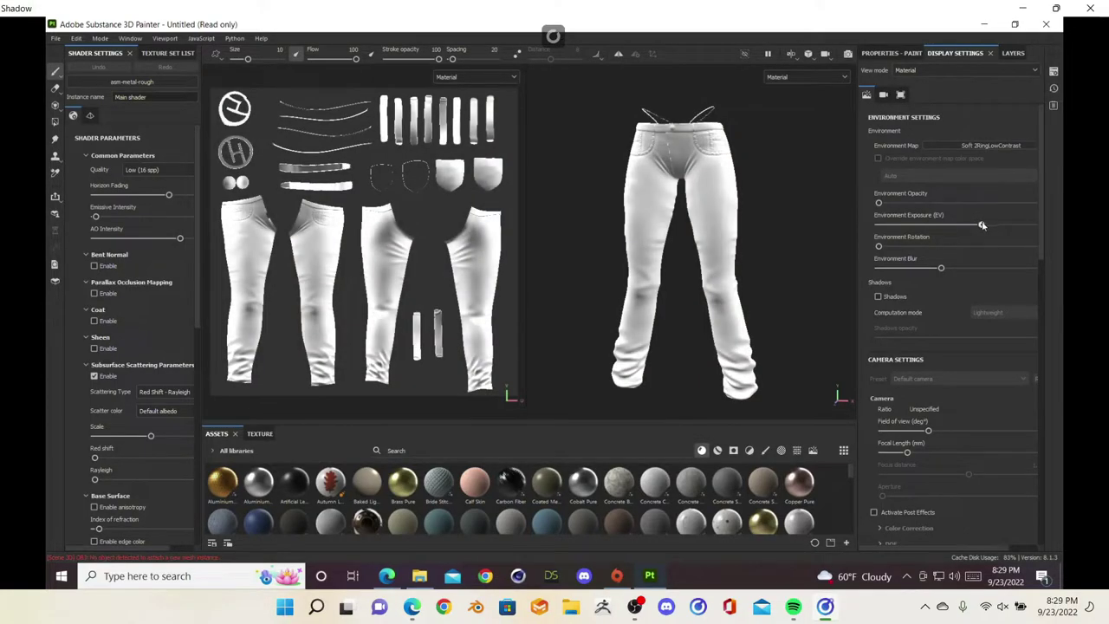
click(923, 247)
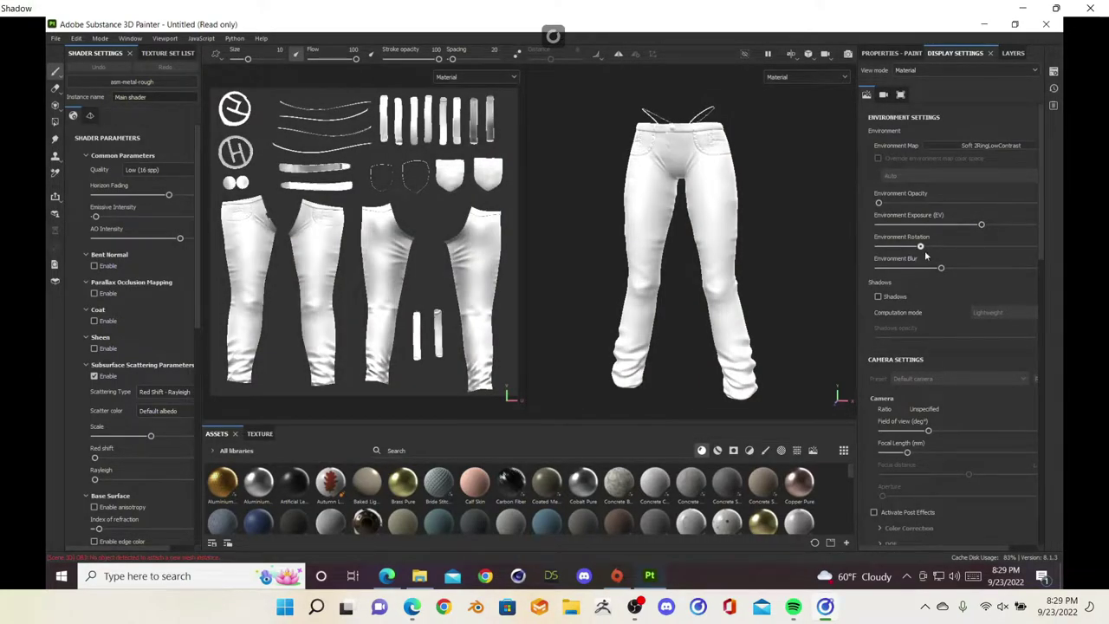
alt+drag(655, 235, 430, 230)
drag(981, 227, 977, 228)
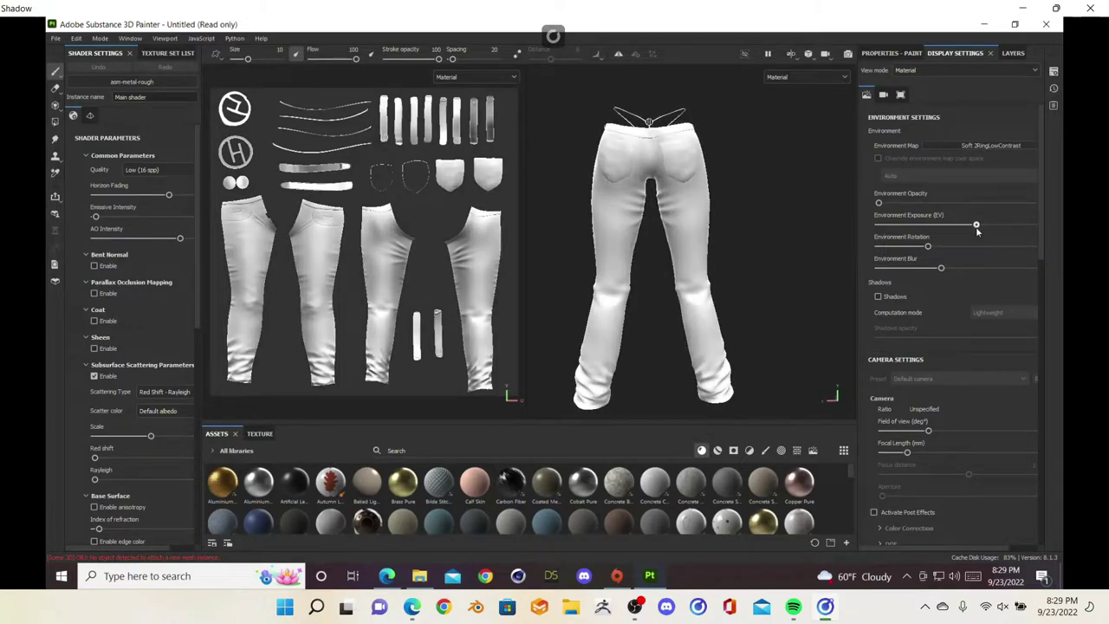
- Set the shader quality to Ultra (256 spp) and lower the AO intensity
alt+drag(575, 204, 845, 216)
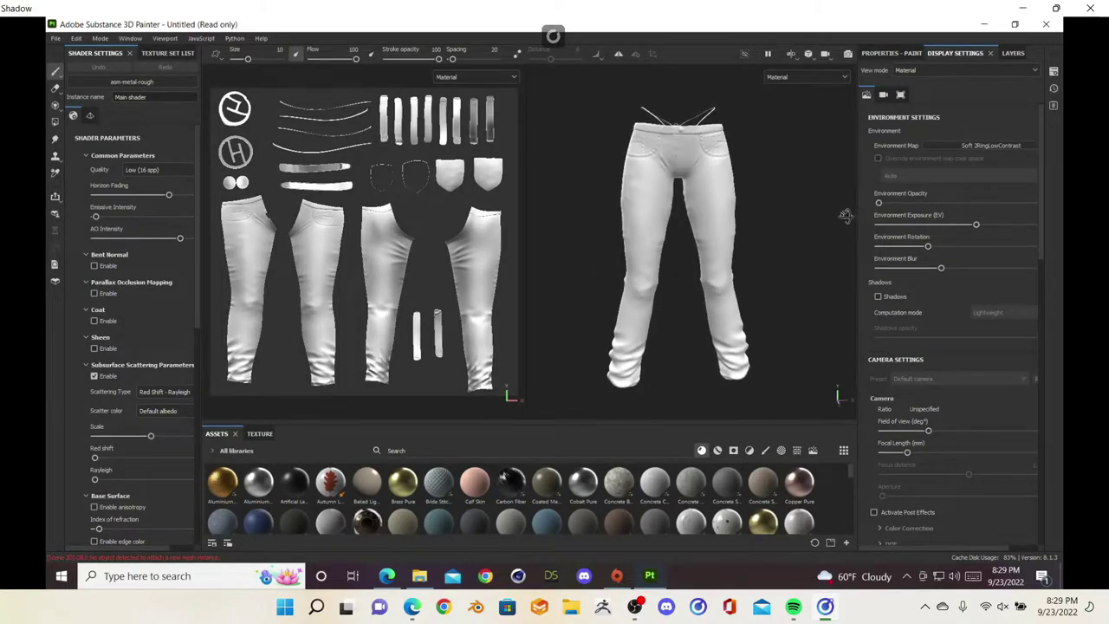
click(139, 171)
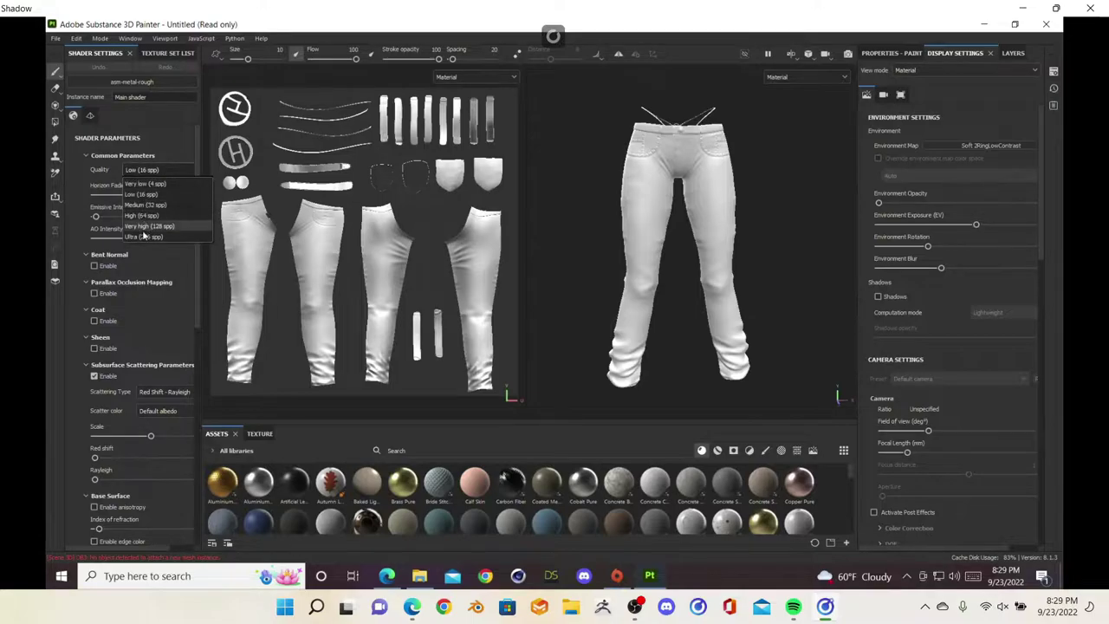
click(144, 237)
click(143, 238)
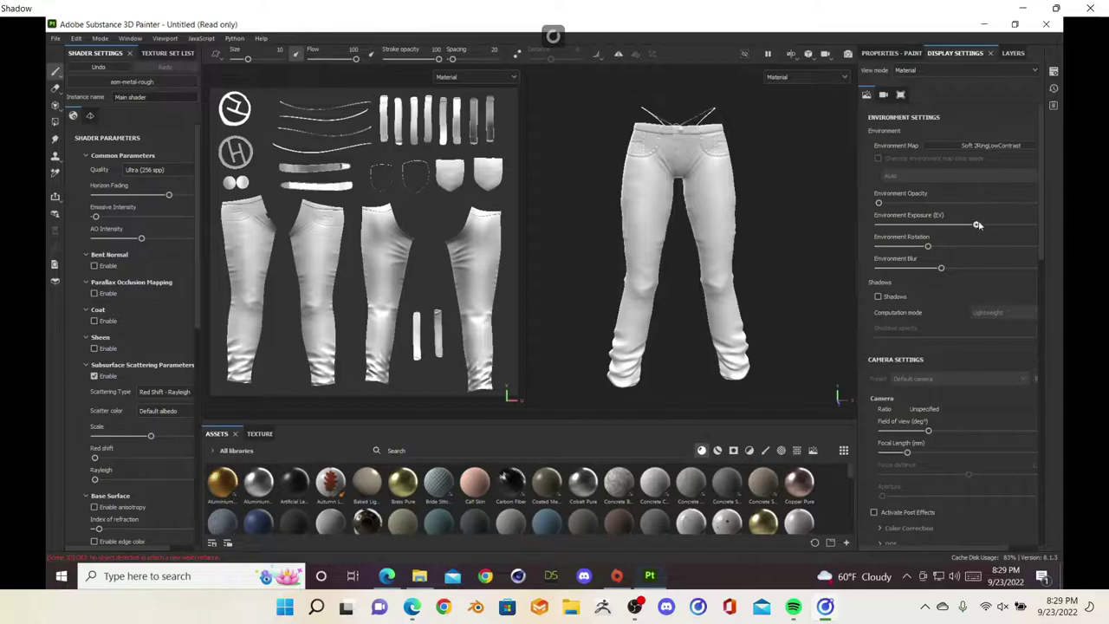
- Fine-tune the environment exposure while checking the back and front of the pants
drag(977, 225, 980, 228)
alt+drag(781, 250, 430, 260)
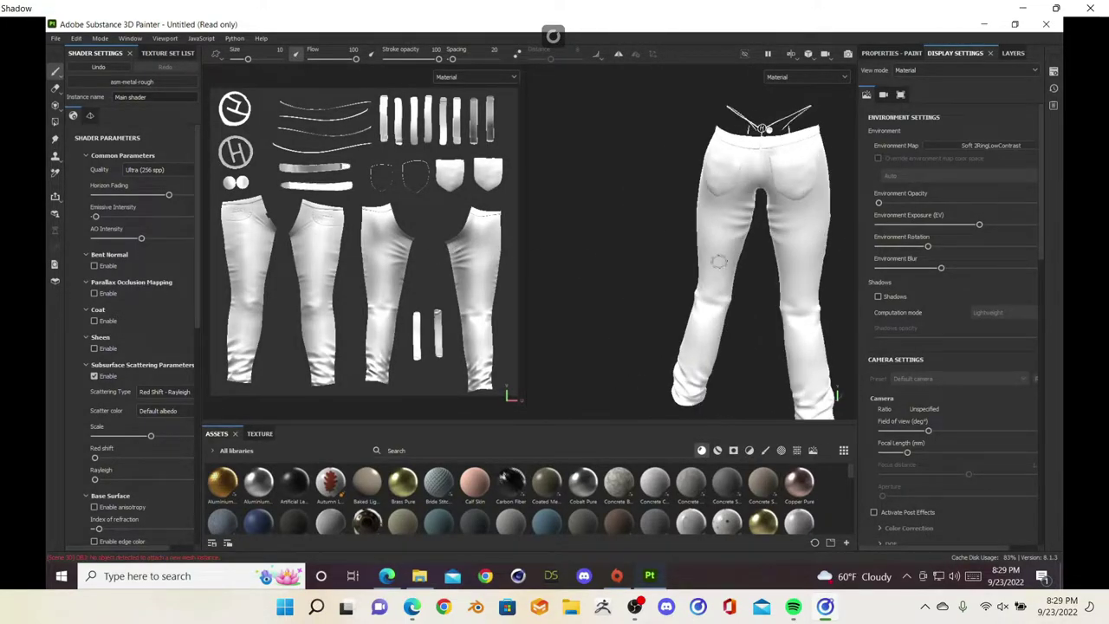
drag(980, 225, 975, 226)
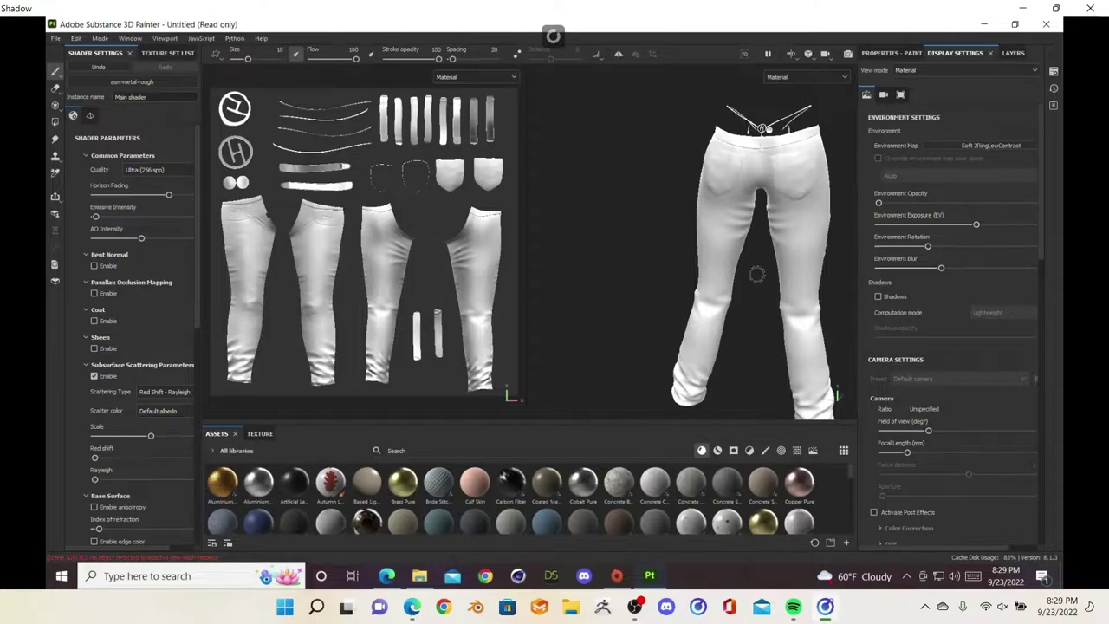
mouse_move(713, 271)
alt+mouse_down()
mouse_move(857, 297)
mouse_move(980, 267)
mouse_move(1002, 248)
mouse_move(978, 268)
alt+mouse_up()
scroll(730, 321, down, 3)
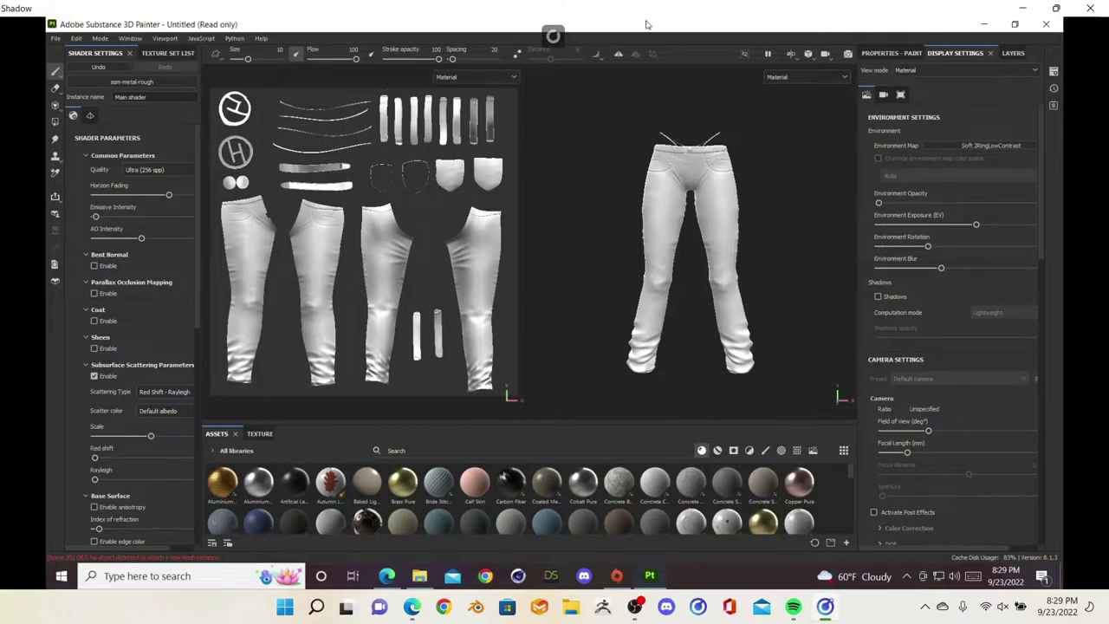
click(871, 53)
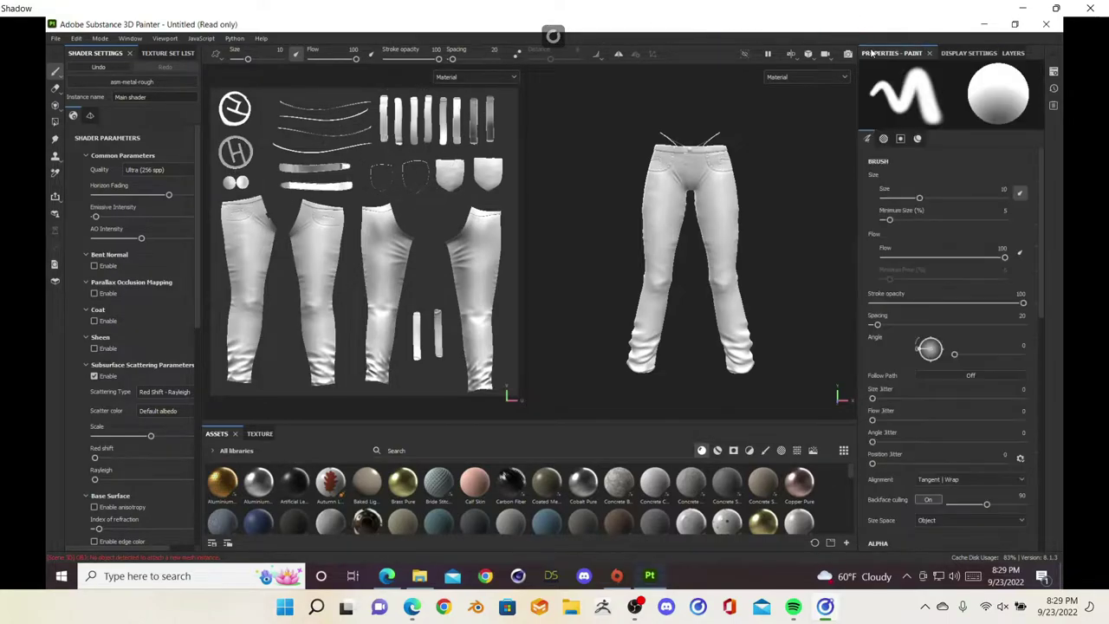
click(1014, 55)
click(959, 55)
click(1004, 53)
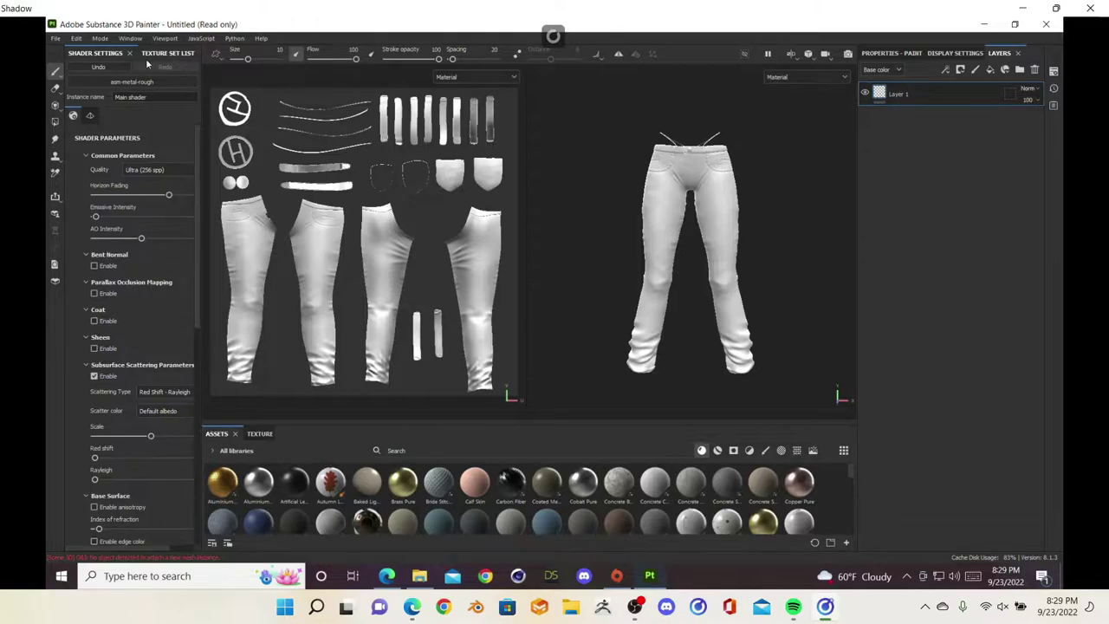
- Bake the seven selected mesh maps for the pants with an output size of 2048
click(76, 38)
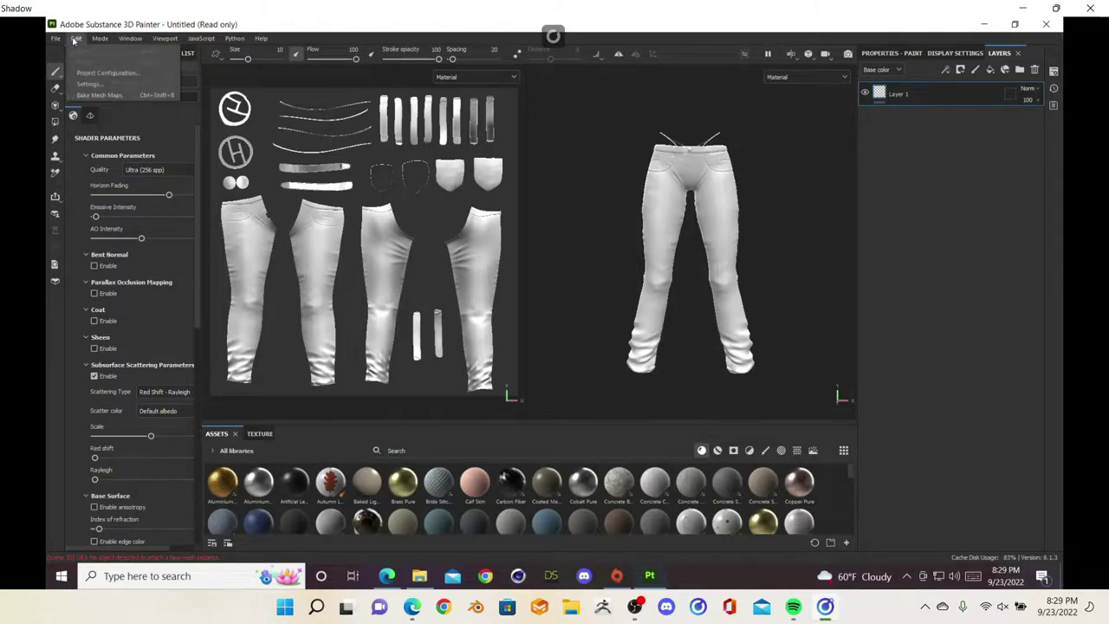
click(100, 94)
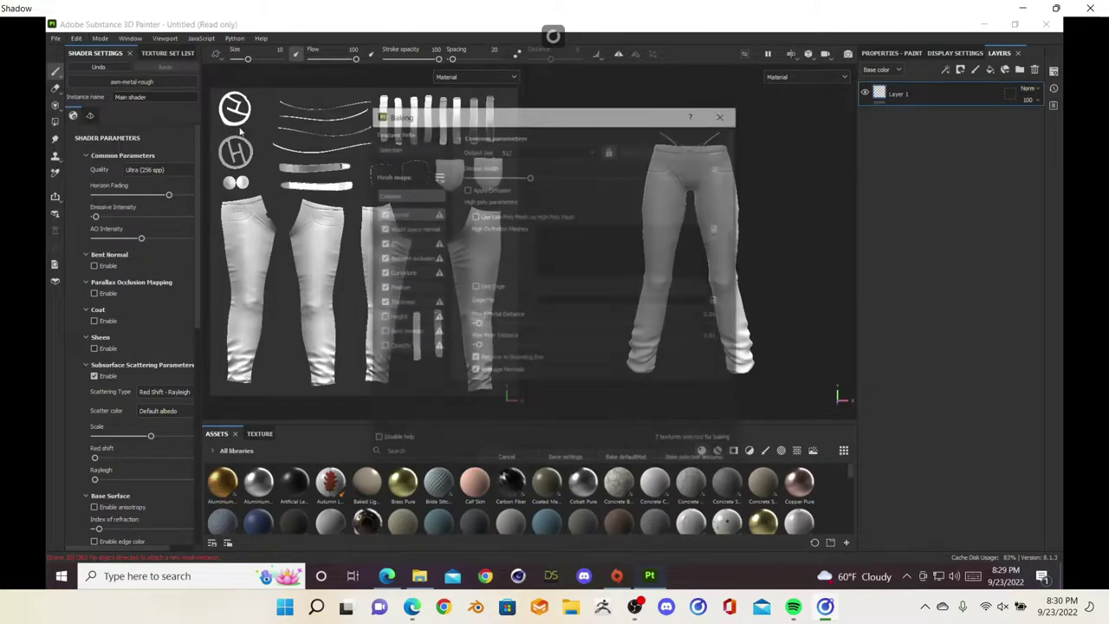
click(593, 152)
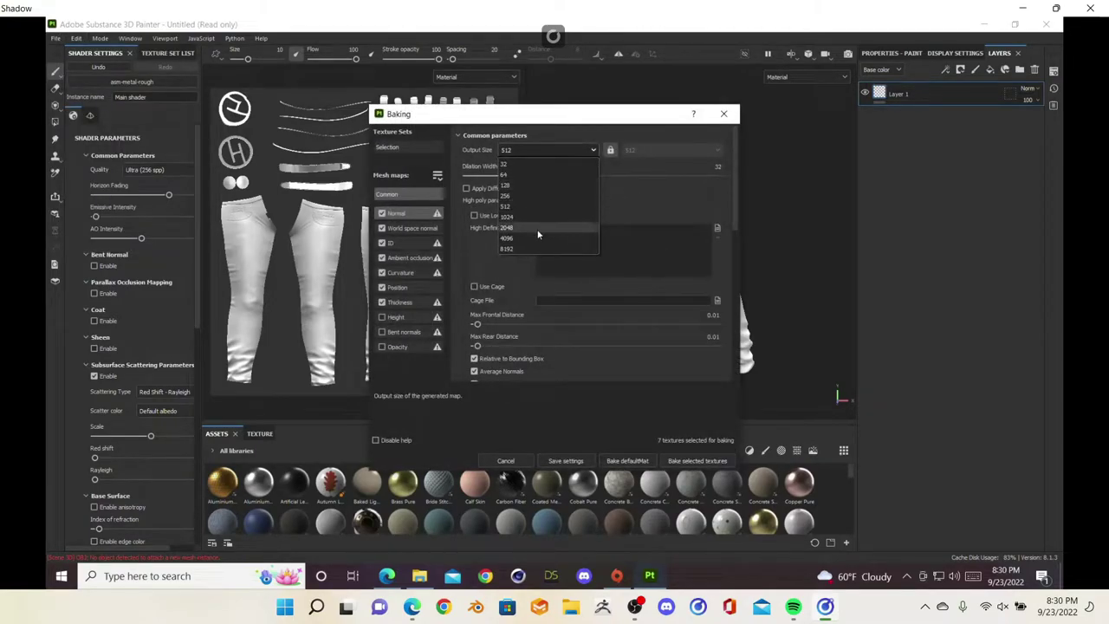
click(539, 234)
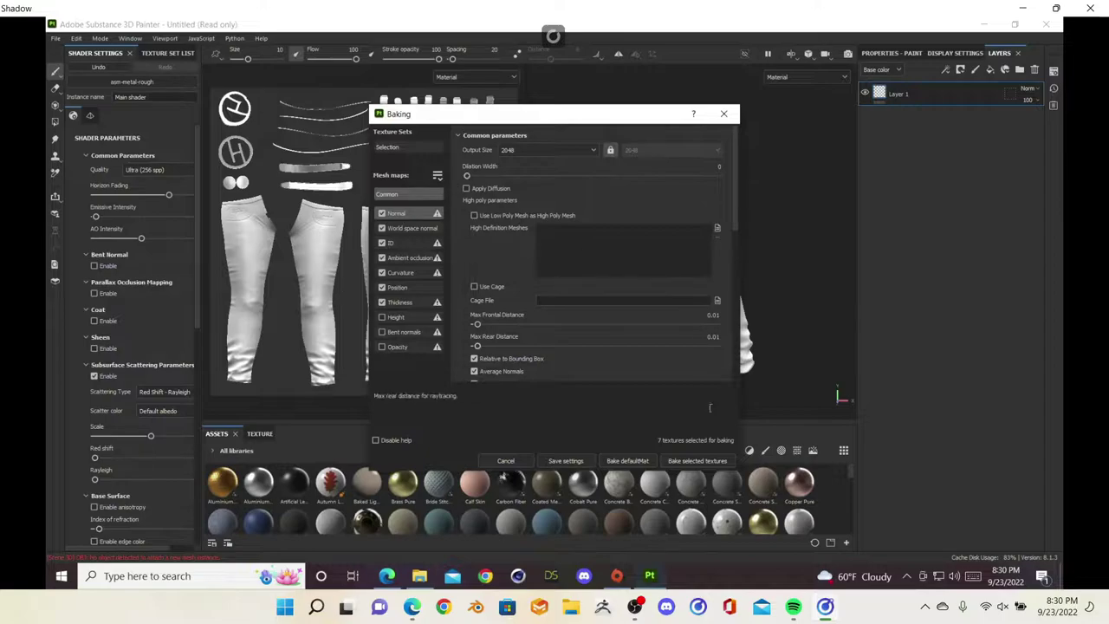
click(720, 464)
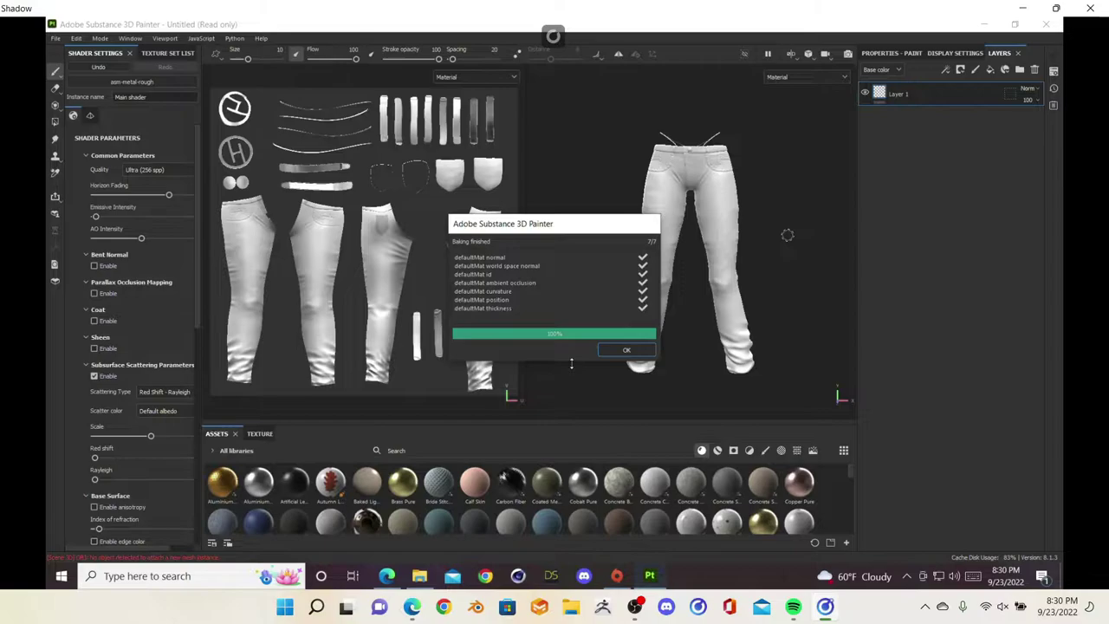
click(616, 352)
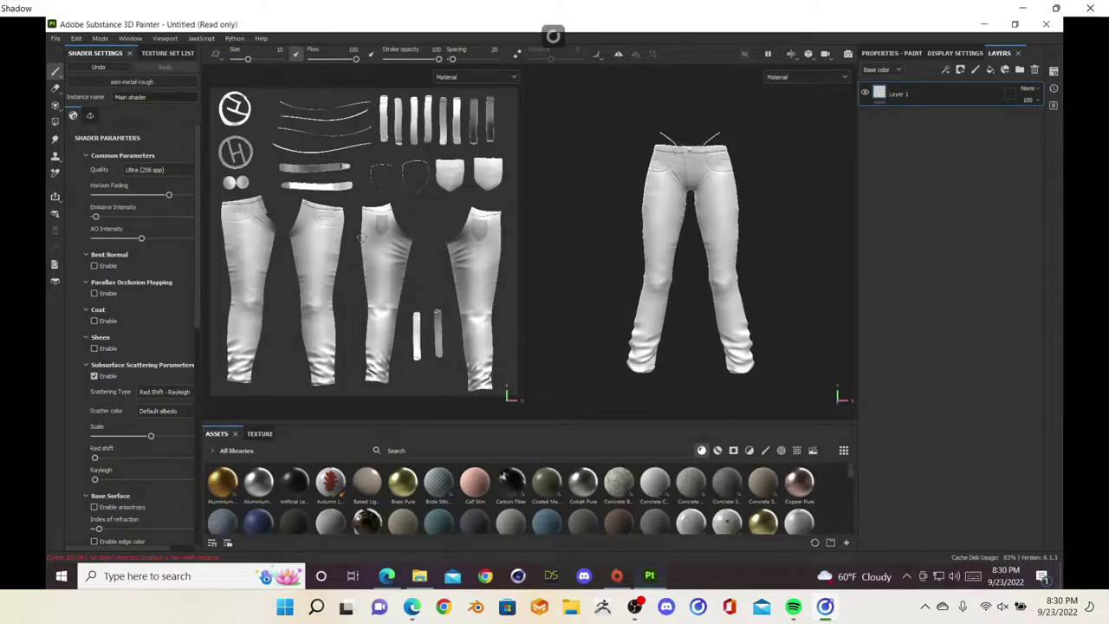
- Examine the baked pocket, seam and stitching details in the UV layout and on the 3D pants
scroll(361, 237, up, 5)
scroll(346, 232, down, 4)
scroll(328, 227, up, 4)
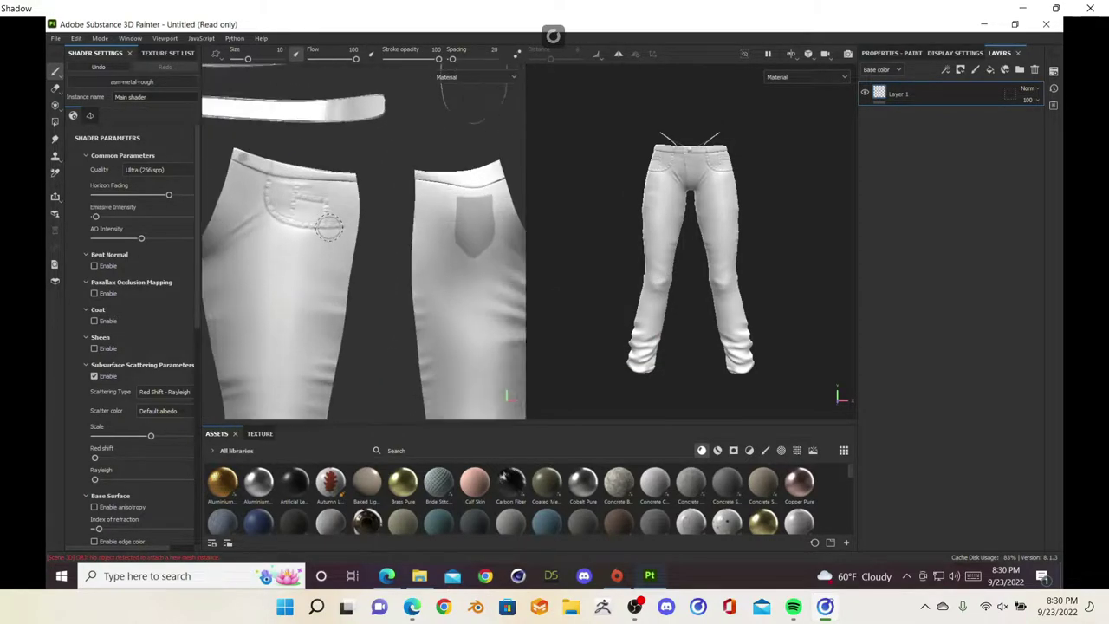
scroll(328, 227, up, 3)
scroll(438, 227, down, 6)
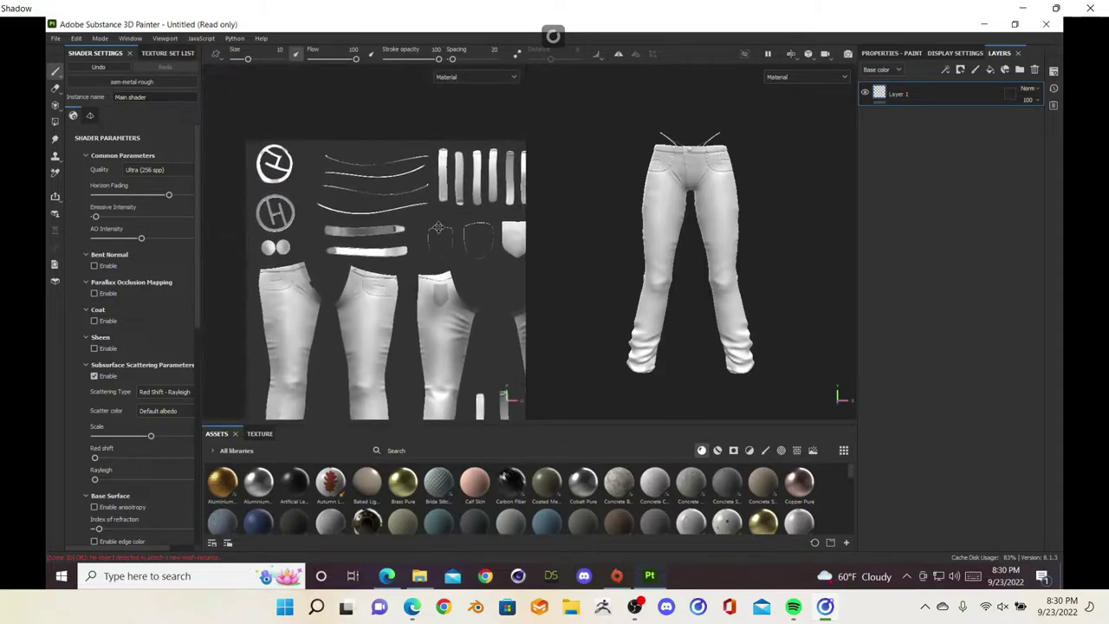
scroll(453, 263, up, 4)
alt+middle_drag(438, 227, 390, 185)
scroll(453, 263, down, 6)
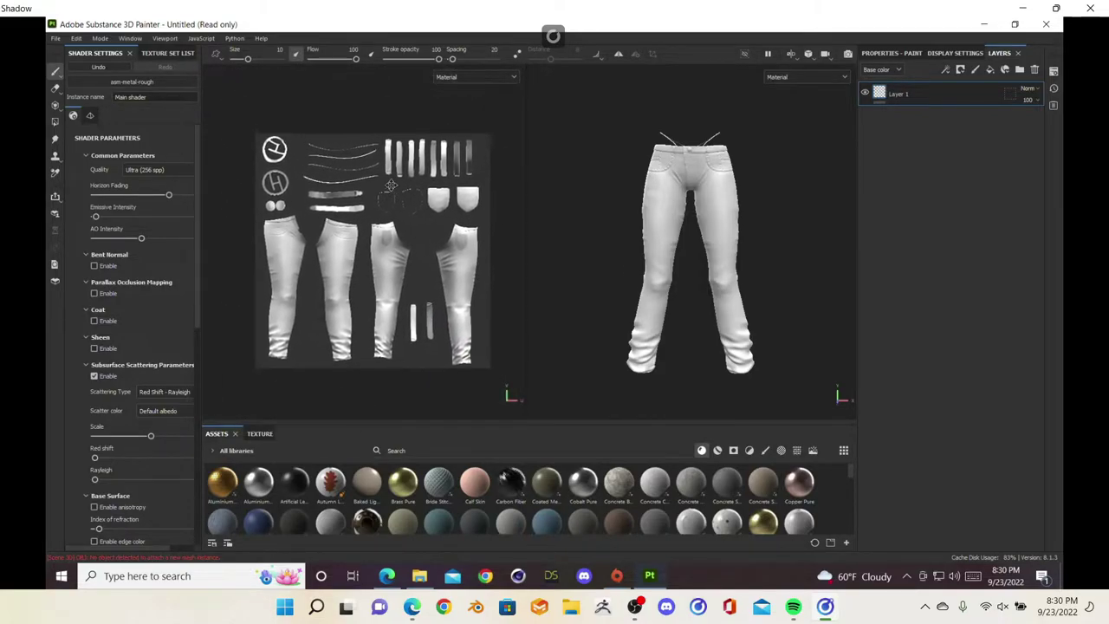
scroll(454, 210, up, 2)
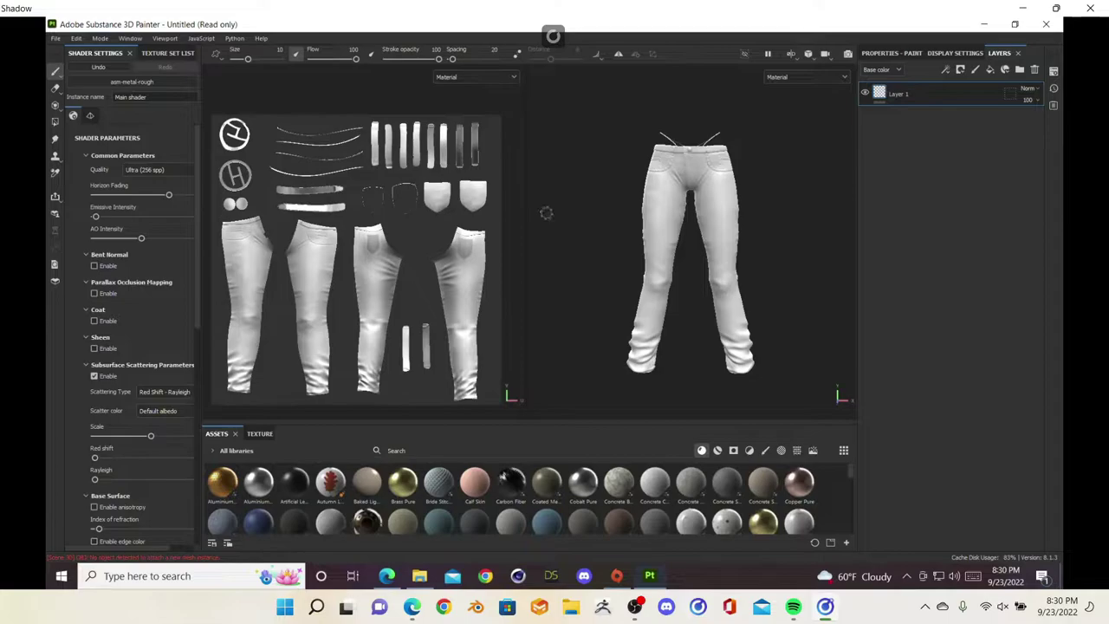
scroll(721, 206, up, 3)
alt+drag(741, 306, 726, 259)
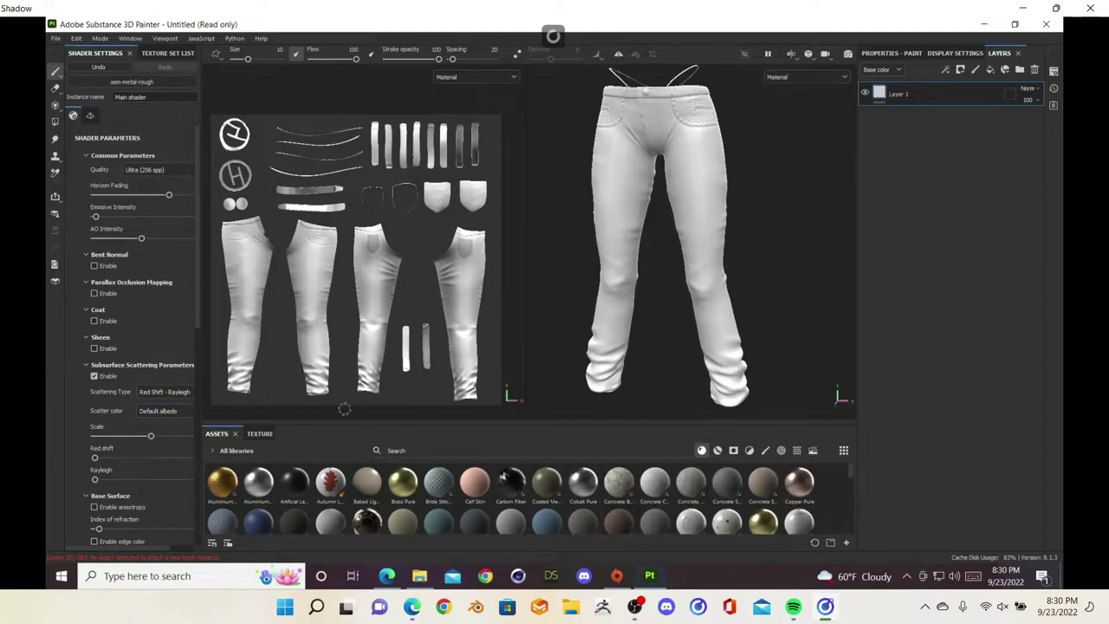
- Delete the empty paint layer, Layer 1, from the pants' layer stack
click(56, 89)
click(55, 104)
click(55, 122)
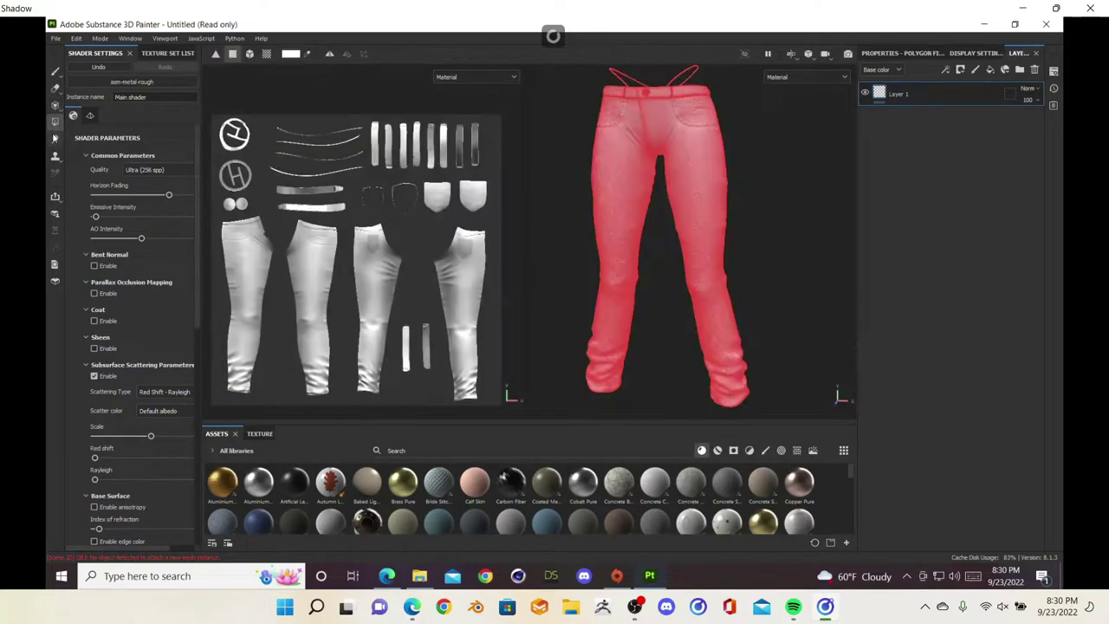
click(55, 139)
click(1032, 70)
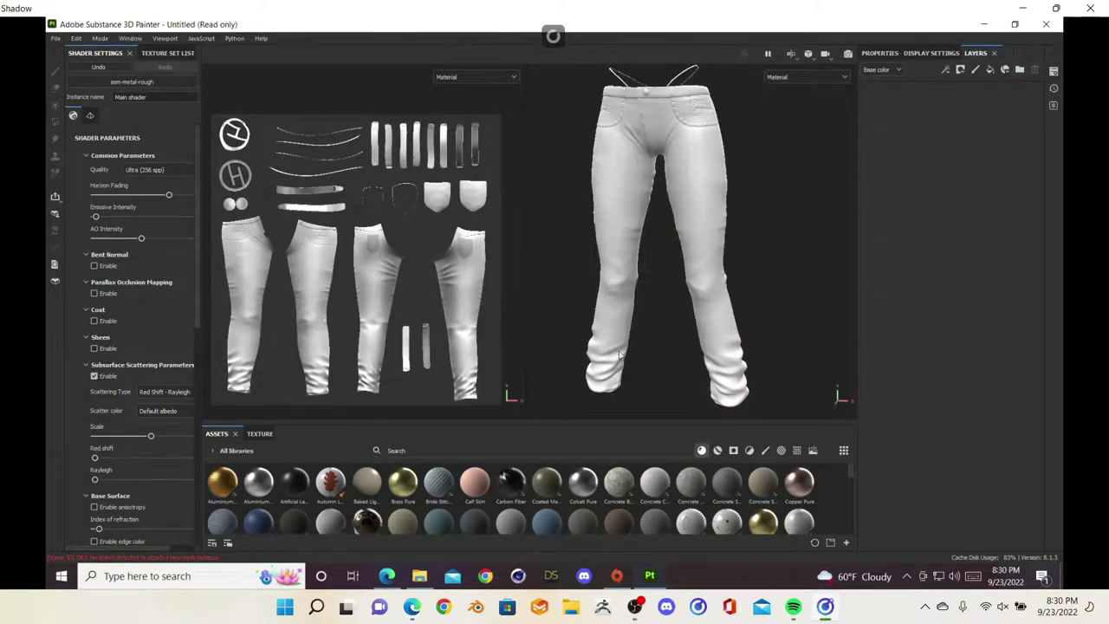
- Search the texture library for "baked" and add the Baked Lighting Environment filter to the layer stack
click(472, 447)
text(baked)
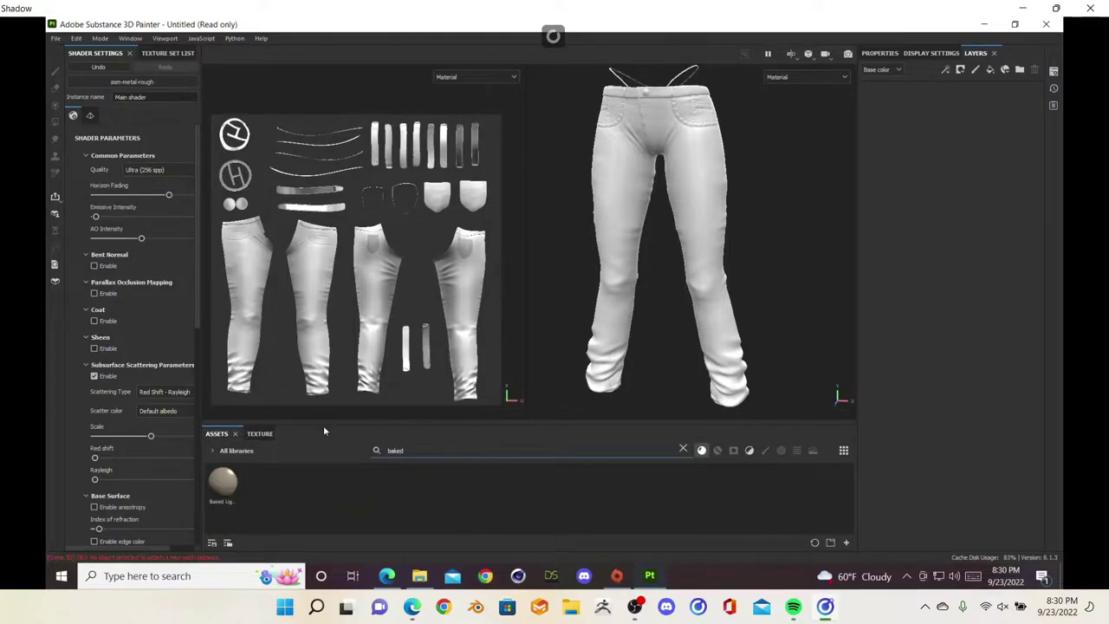
click(259, 433)
click(425, 450)
text(baked)
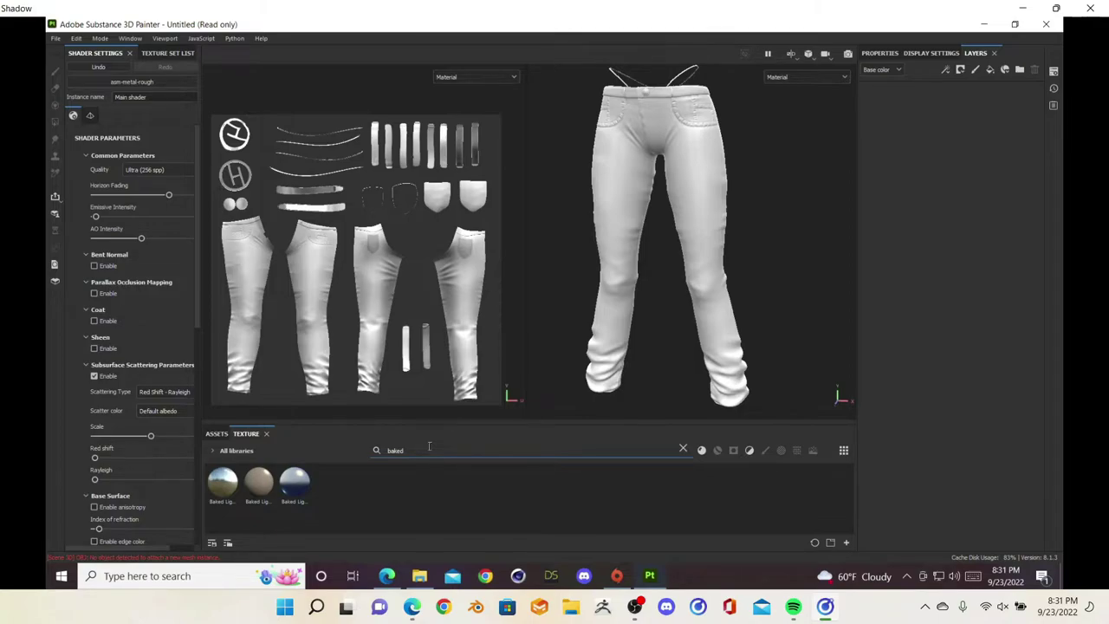
drag(223, 494, 953, 95)
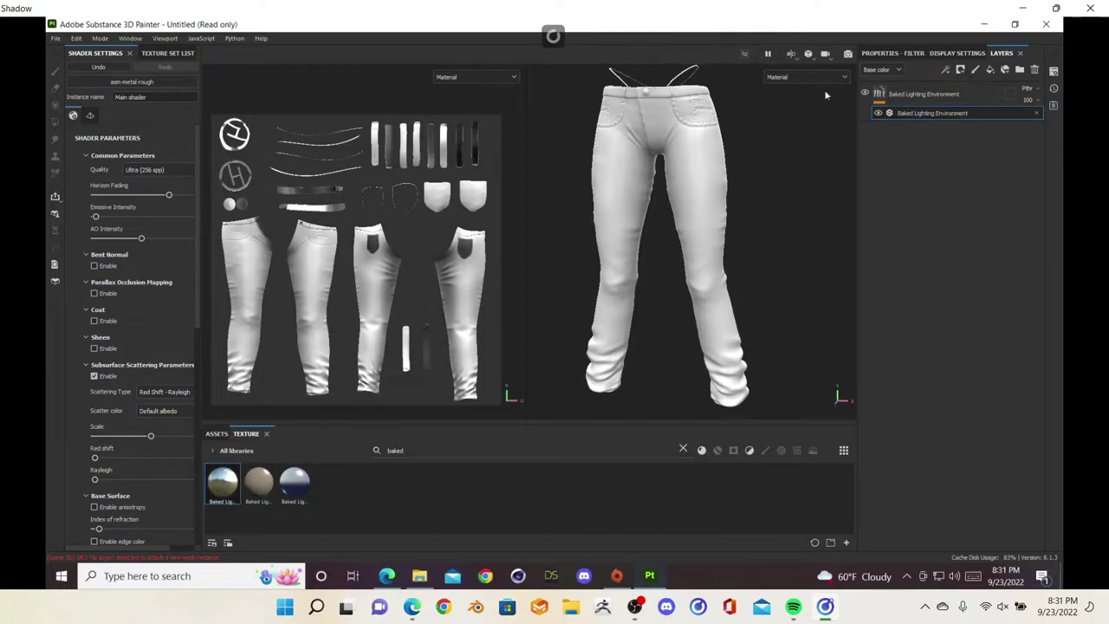
- Set the Baked Lighting Environment filter's exposure to about 0.49
click(883, 53)
click(964, 237)
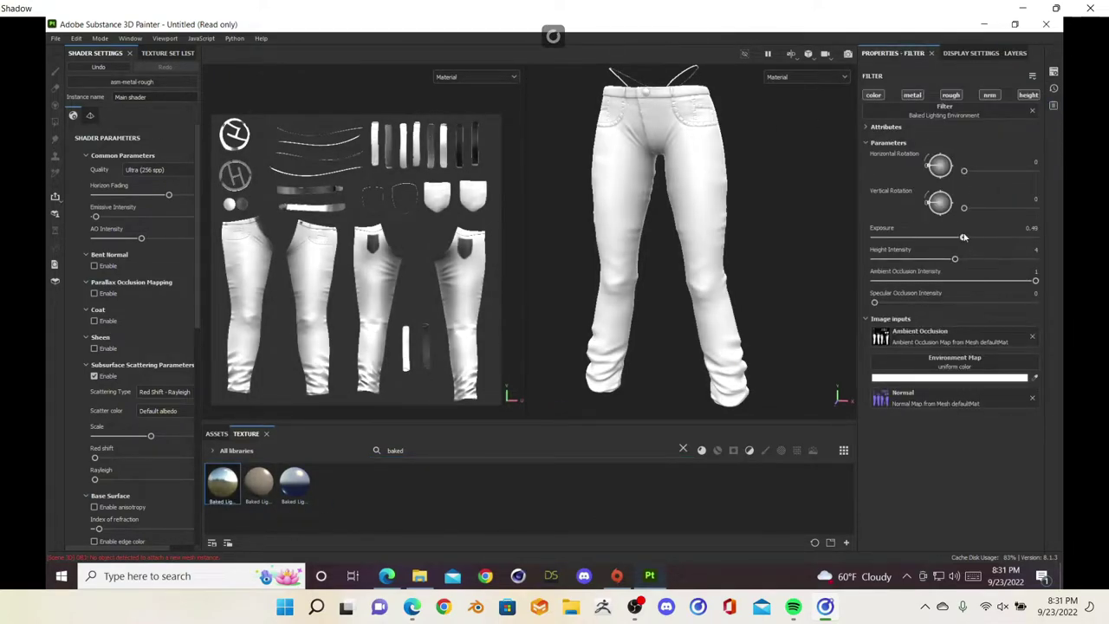
alt+drag(691, 274, 702, 273)
click(55, 38)
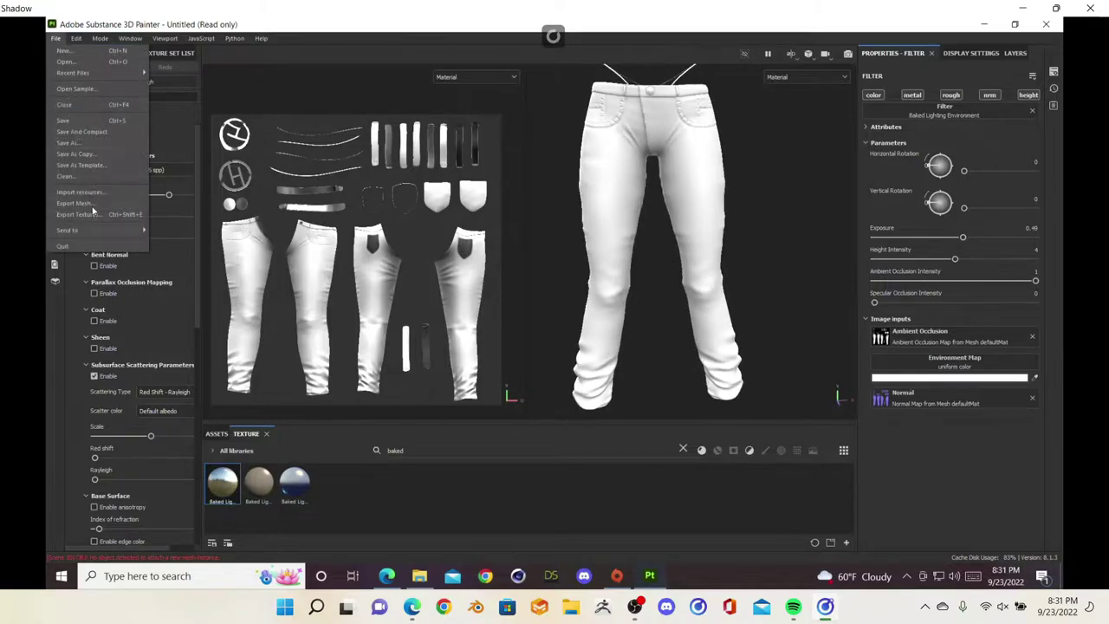
click(96, 216)
click(828, 90)
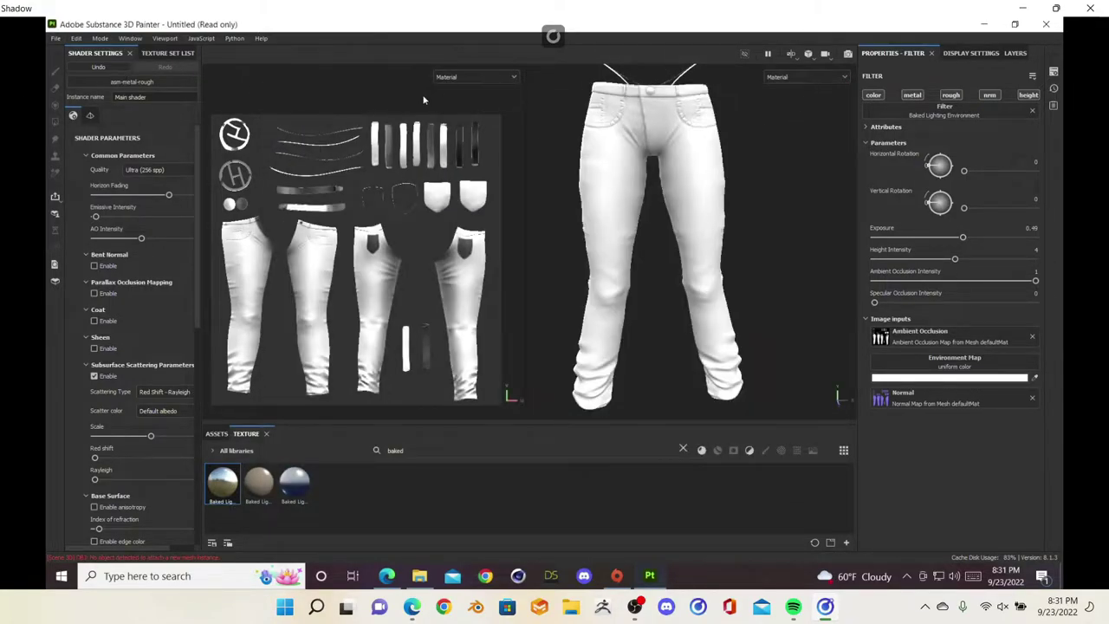
- Rename the pants' texture set to PANTS
click(154, 53)
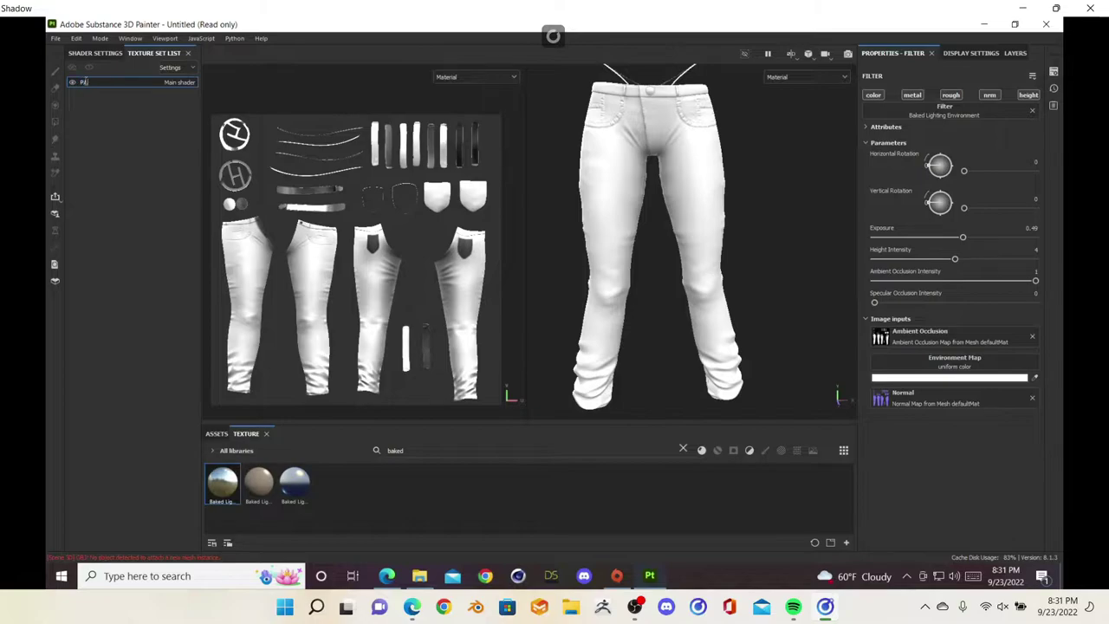
click(56, 38)
click(56, 38)
- Create a "Tommy pants" folder inside AO MAPS and set it as the output directory for the texture export
click(55, 38)
click(78, 215)
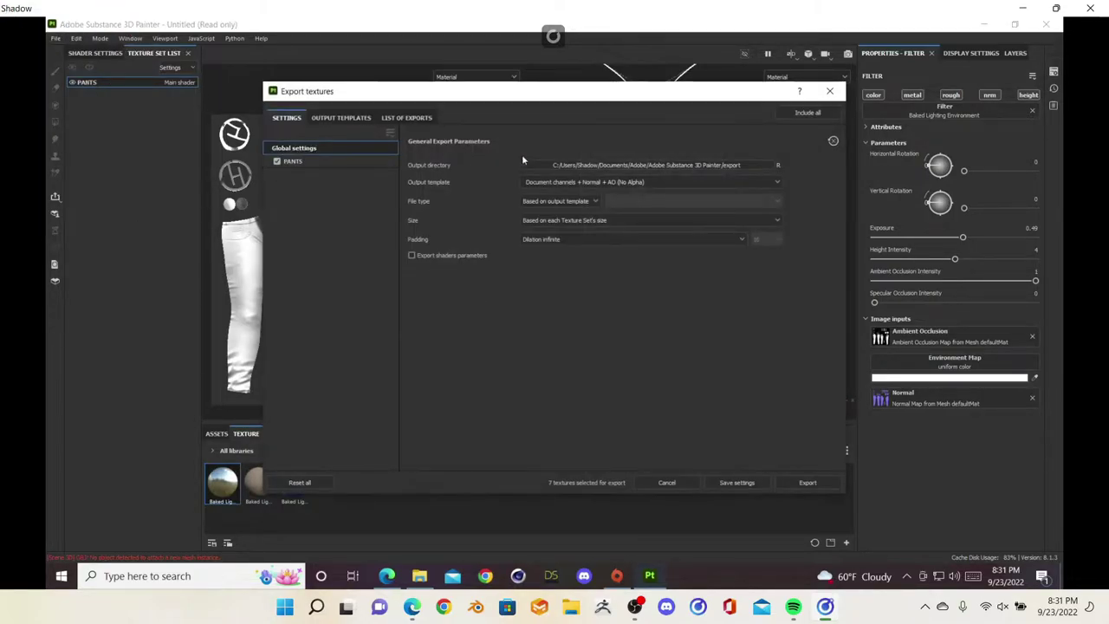
click(595, 164)
click(319, 240)
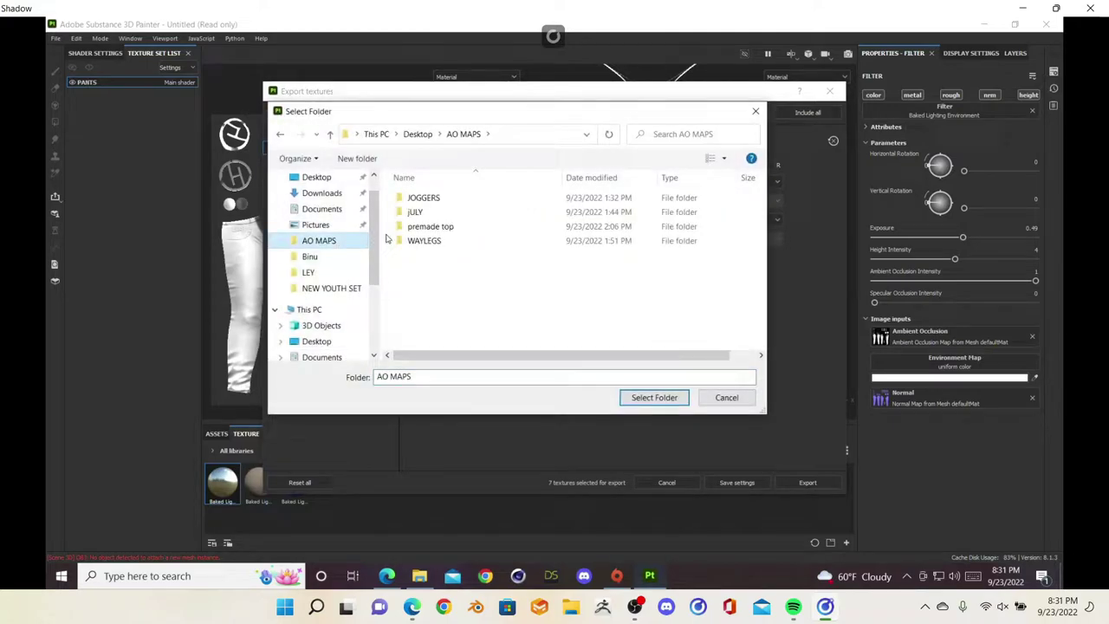
click(356, 158)
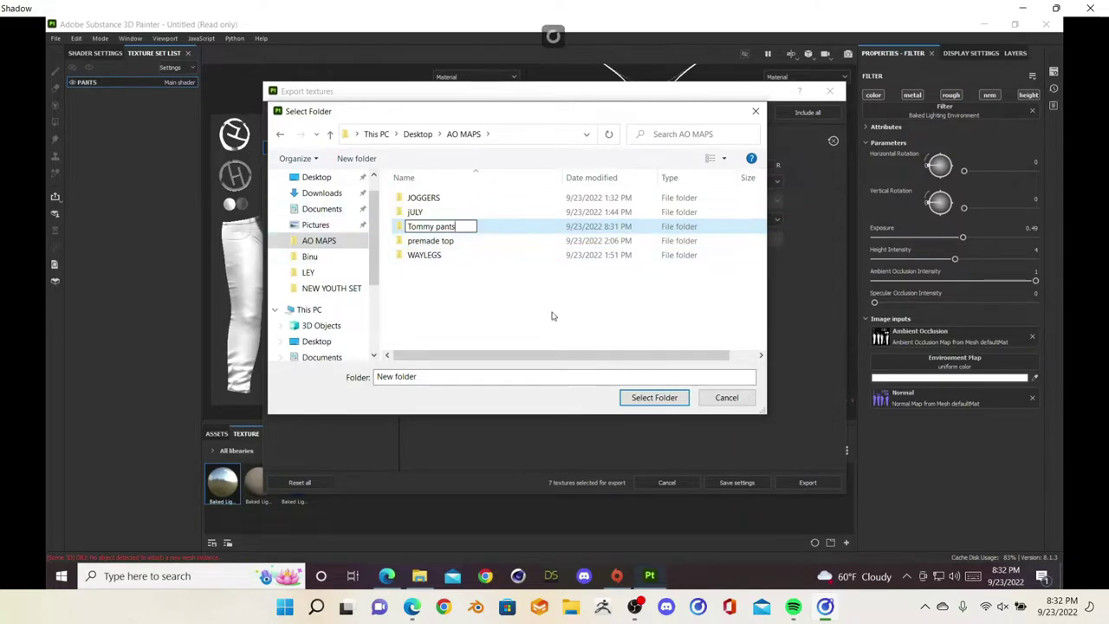
click(669, 393)
double_click(517, 215)
click(279, 135)
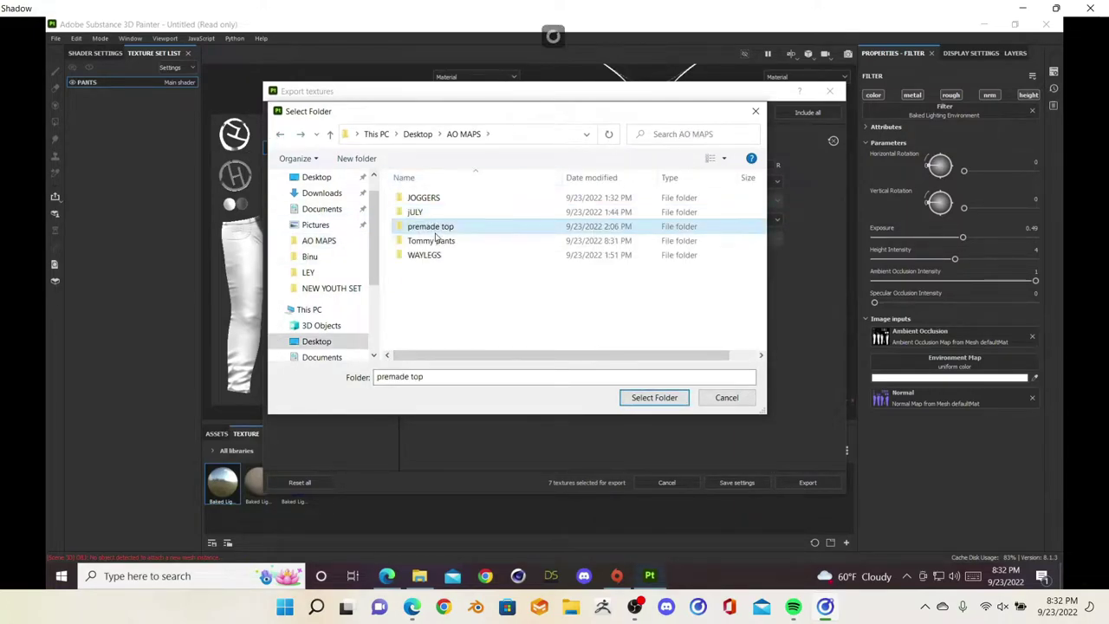
double_click(429, 238)
click(654, 397)
- Export the PANTS textures with the Mesh Maps output template and a fixed maximum texture size
click(561, 182)
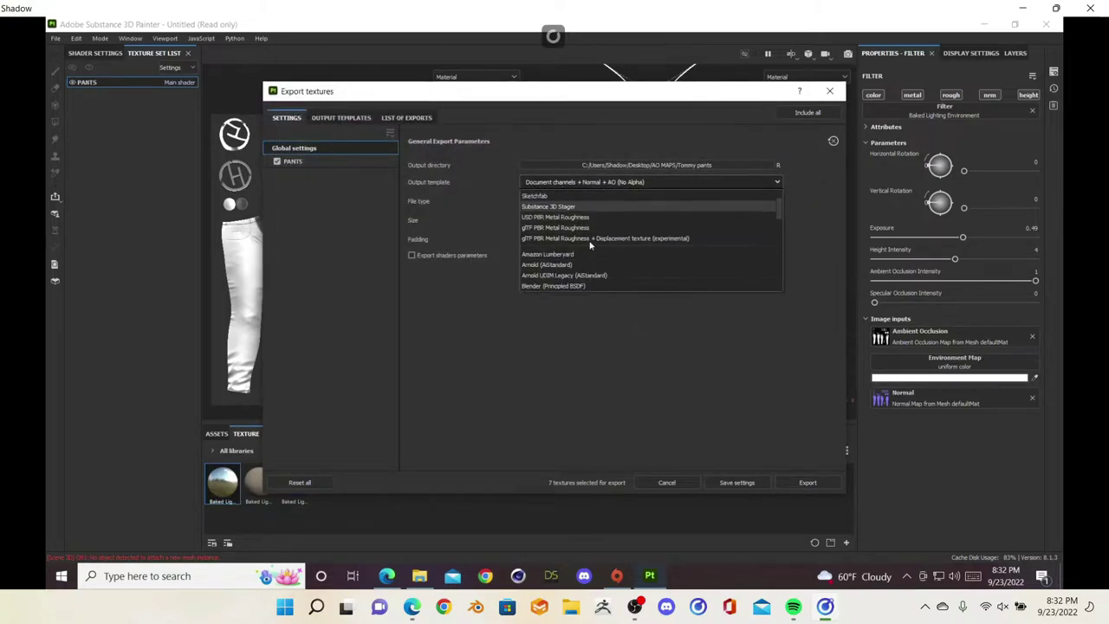
scroll(589, 242, down, 3)
click(582, 234)
click(579, 220)
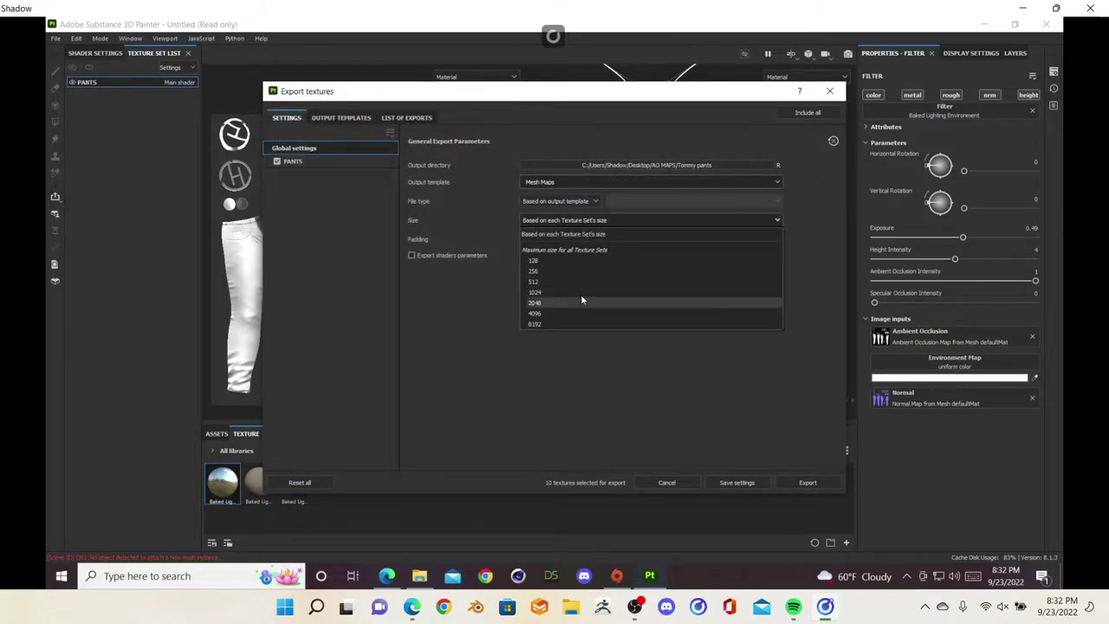
click(581, 294)
click(792, 482)
click(830, 91)
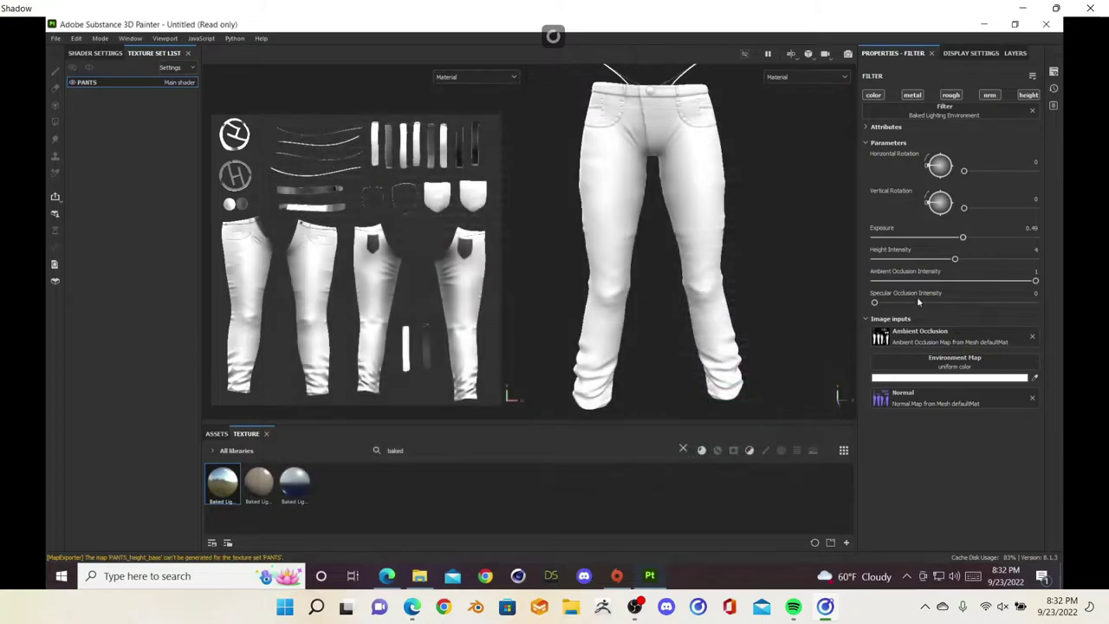
- Search the library for "leather" and apply the Artificial Leather material to the whole pants model
click(958, 56)
click(683, 449)
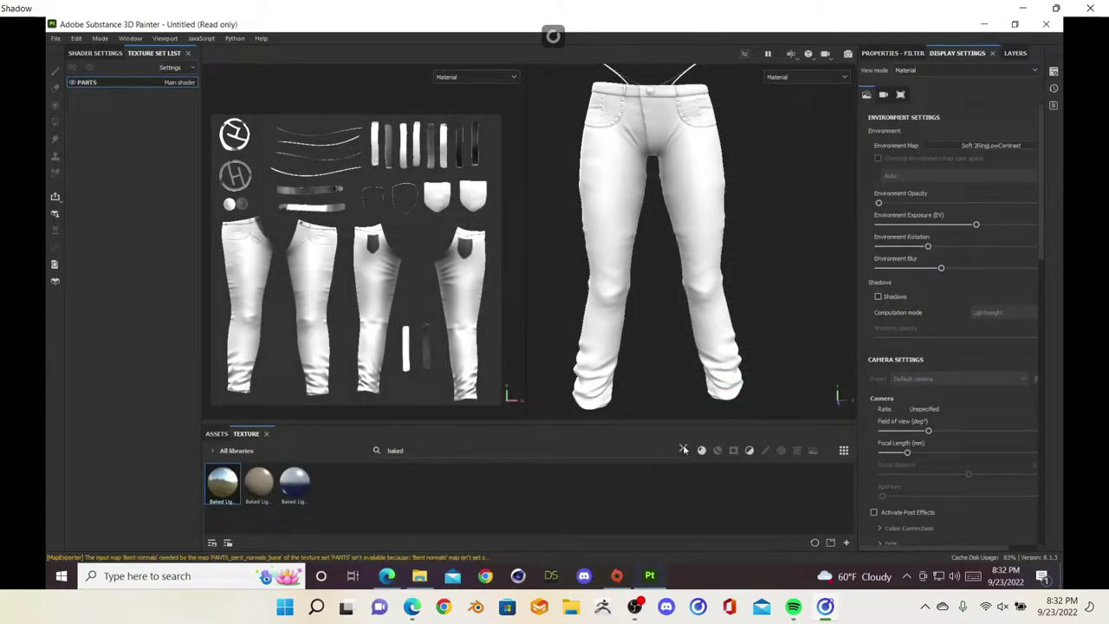
click(626, 451)
text(leather)
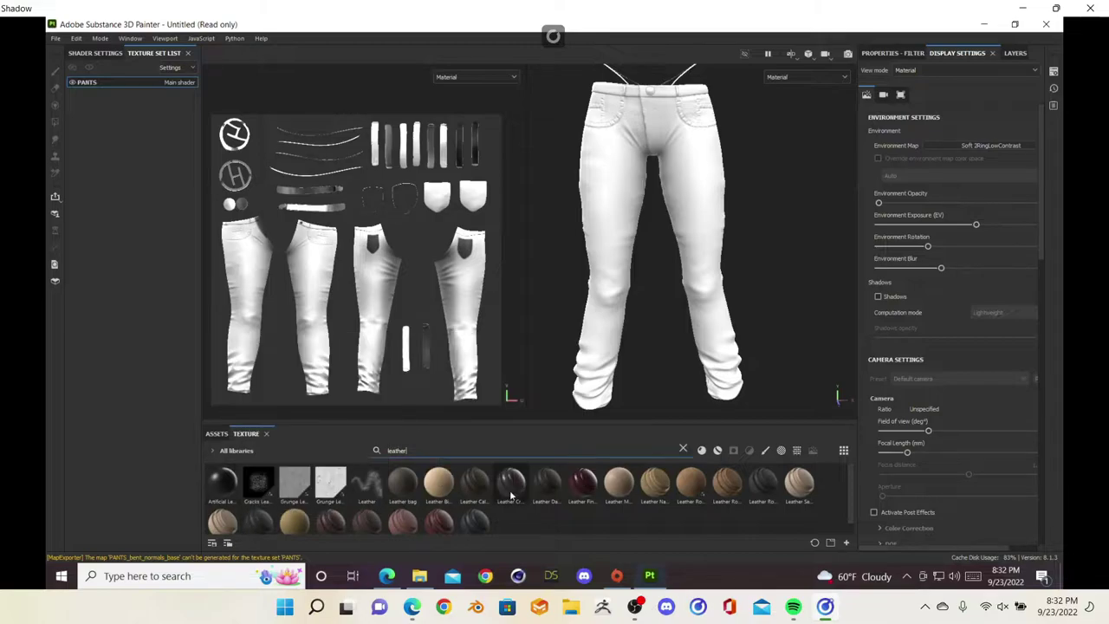
mouse_move(222, 484)
mouse_down()
mouse_move(620, 253)
mouse_move(571, 299)
mouse_move(607, 295)
mouse_move(647, 259)
mouse_move(728, 238)
mouse_move(633, 273)
mouse_up()
scroll(630, 277, down, 2)
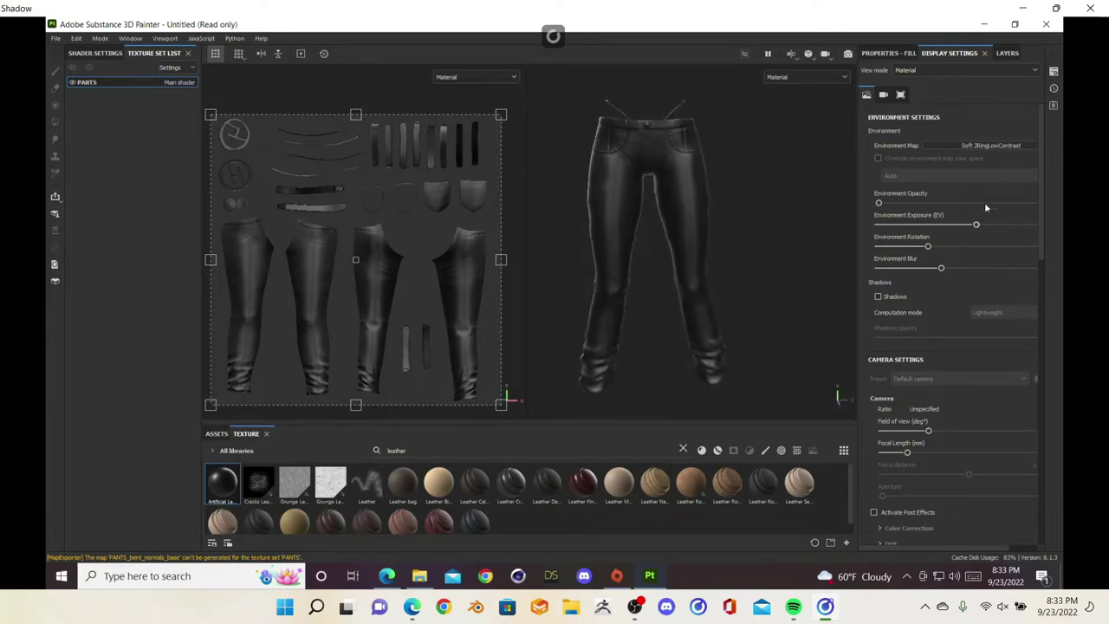
- Add a fill layer above the Artificial Leather layer and give it a black mask
alt+drag(596, 235, 954, 152)
click(902, 55)
click(1002, 53)
click(990, 69)
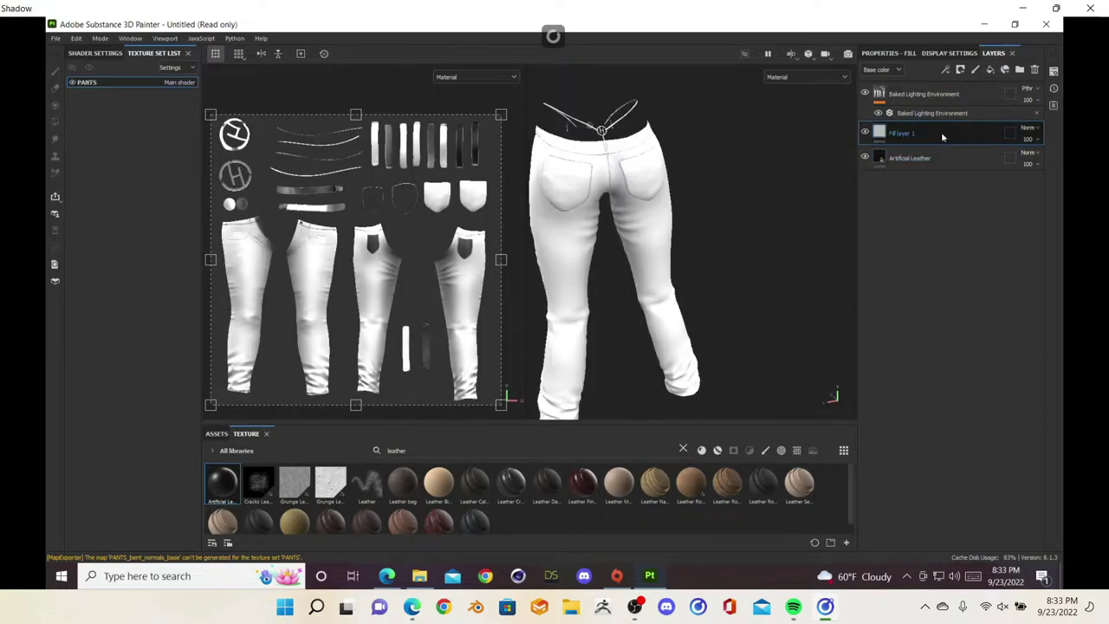
right_click(941, 131)
click(940, 43)
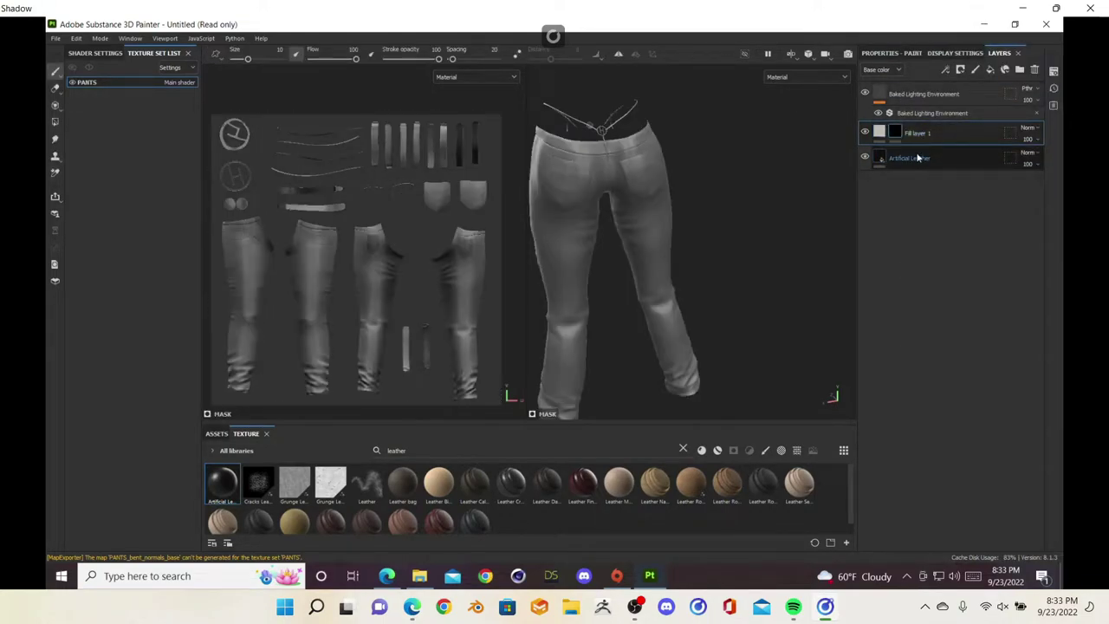
- Delete the Artificial Leather layer beneath the masked fill layer
click(917, 157)
click(1034, 70)
alt+middle_drag(632, 126, 638, 195)
scroll(639, 194, up, 3)
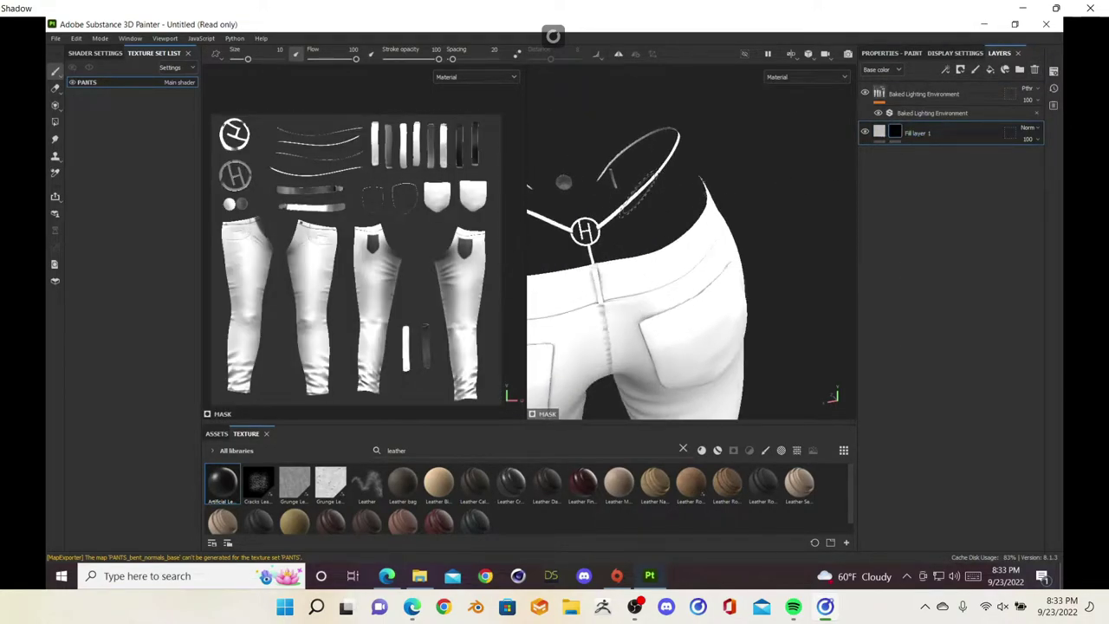
- Use Polygon Fill to reveal Fill layer 1 on the round H emblem UV islands in its black mask
alt+drag(639, 195, 702, 256)
scroll(678, 302, down, 4)
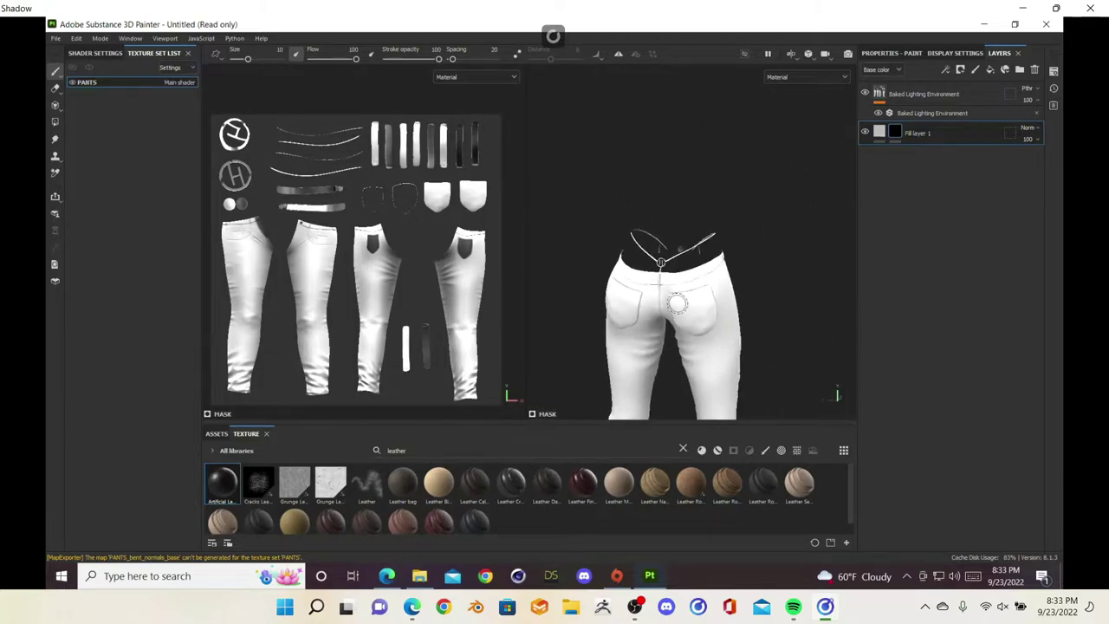
alt+middle_drag(679, 303, 698, 240)
alt+drag(699, 240, 964, 244)
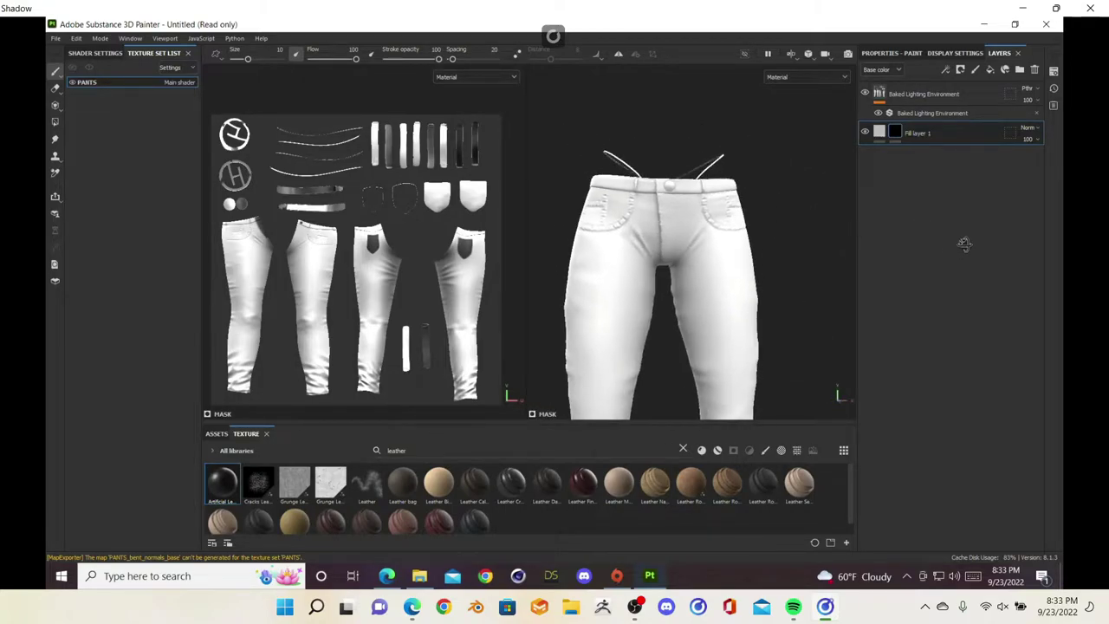
scroll(706, 285, down, 4)
alt+middle_drag(706, 285, 705, 197)
scroll(318, 279, up, 2)
scroll(320, 279, down, 3)
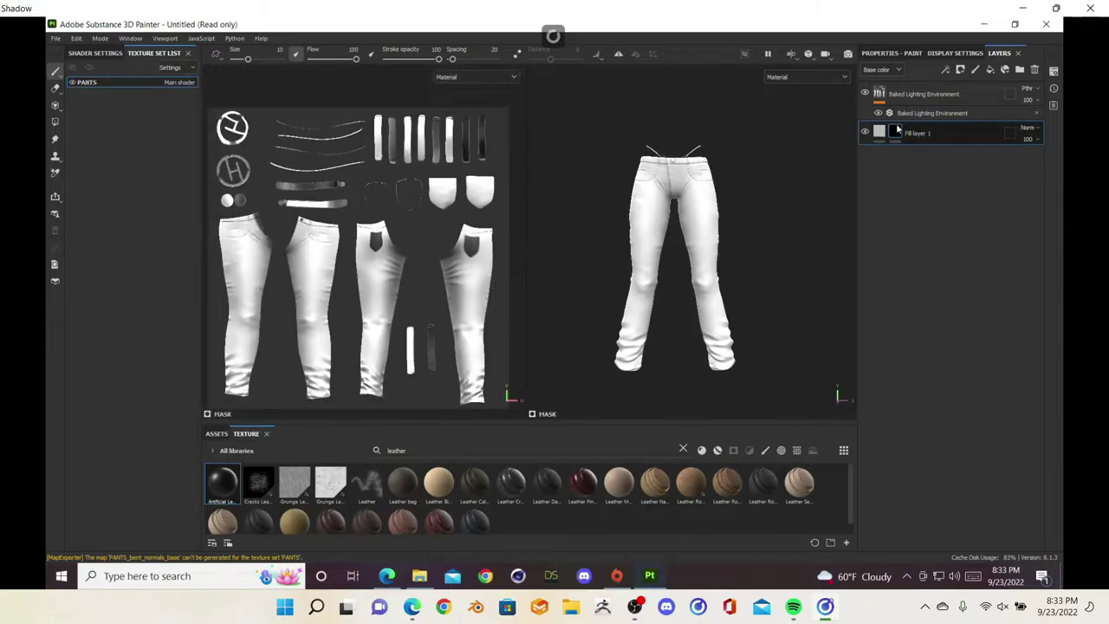
click(54, 122)
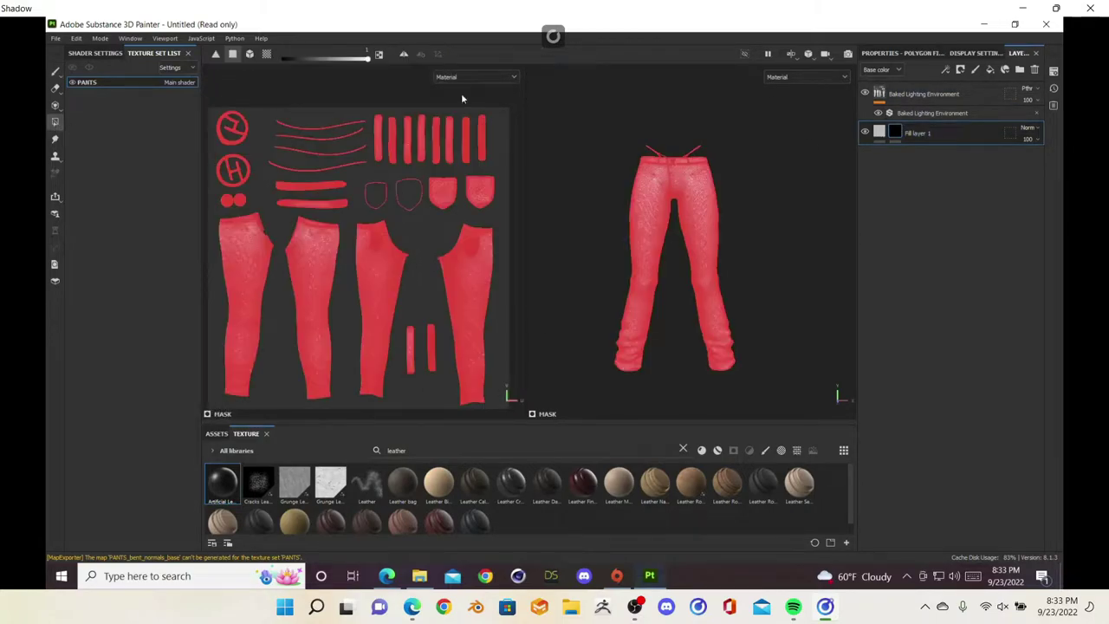
drag(248, 100, 211, 208)
- Add a black-masked fill layer below Fill layer 1 and reveal it on the two small round button UV islands
click(987, 70)
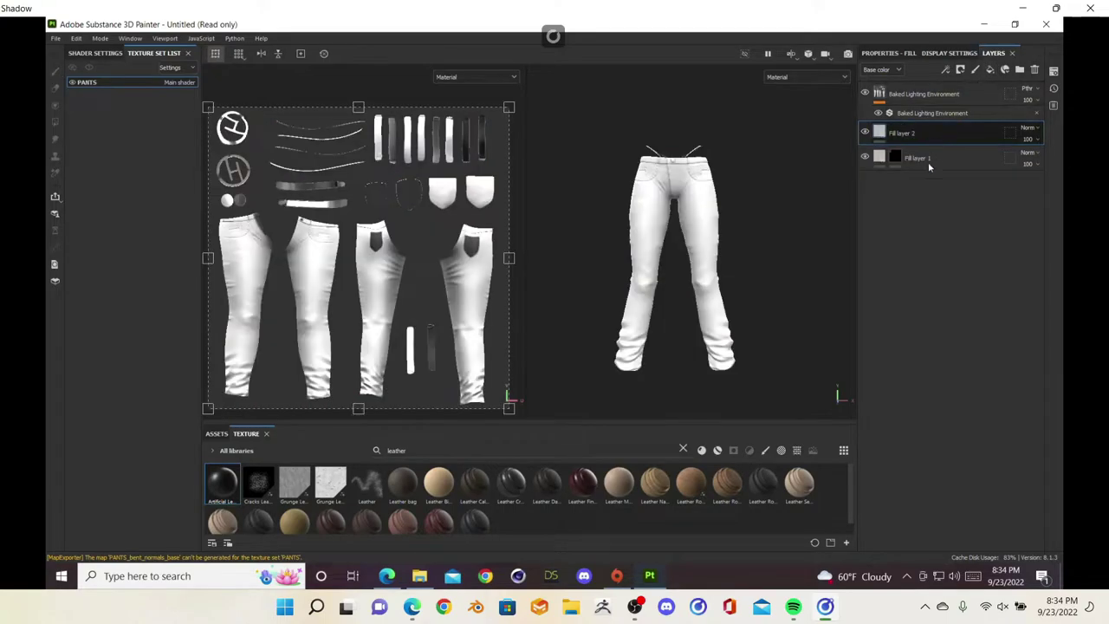
right_click(916, 169)
click(968, 41)
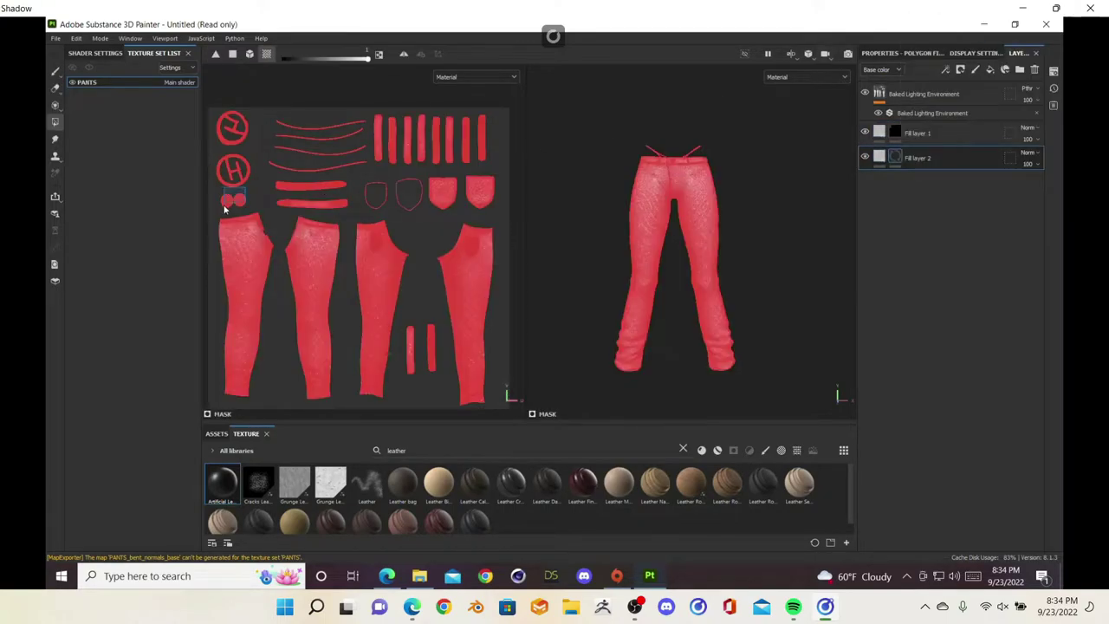
- Add a third fill layer with a black mask beneath Fill layer 2 and reveal it on the pants' fabric UV islands
click(990, 70)
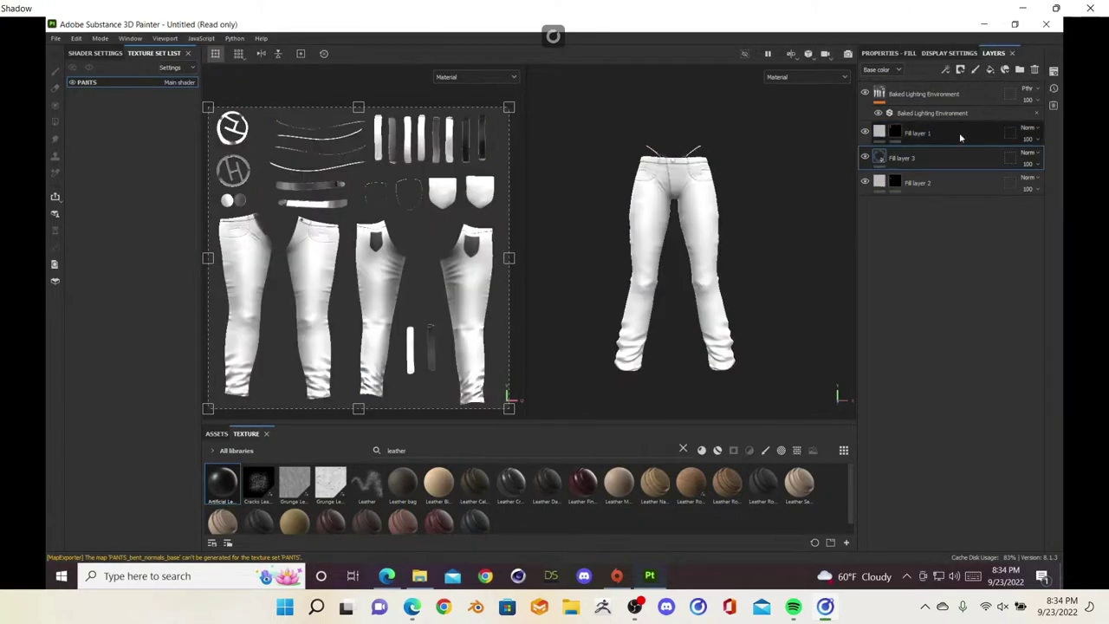
drag(958, 157, 953, 192)
right_click(918, 183)
click(974, 48)
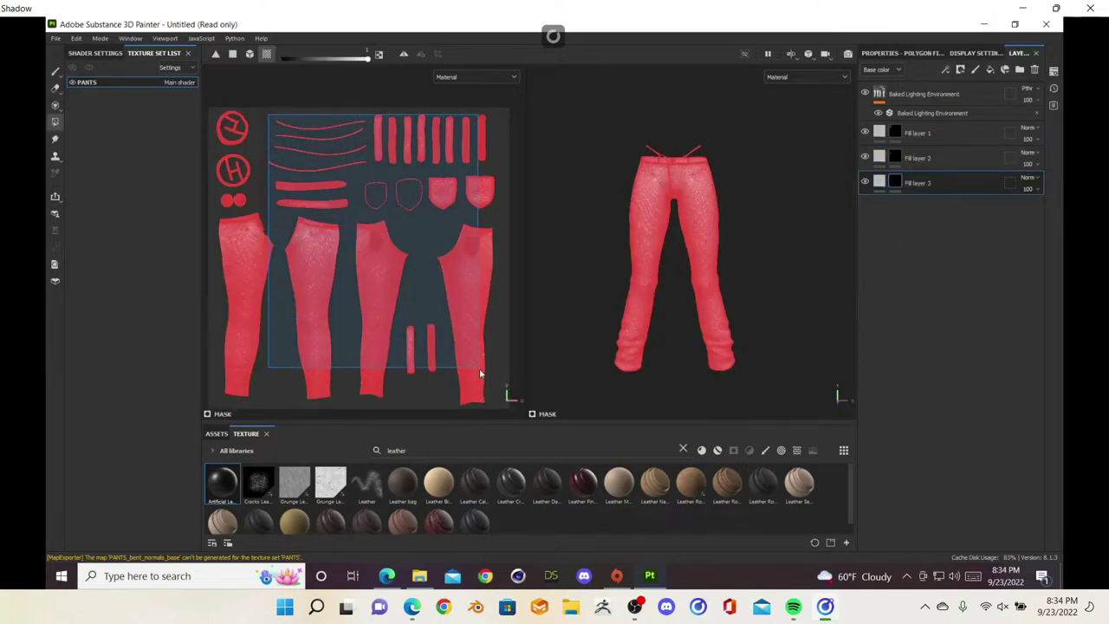
- Apply the Artificial Leather material to Fill layer 3 and set its roughness grunge balance to 0.37 and contrast to 0.74
click(877, 182)
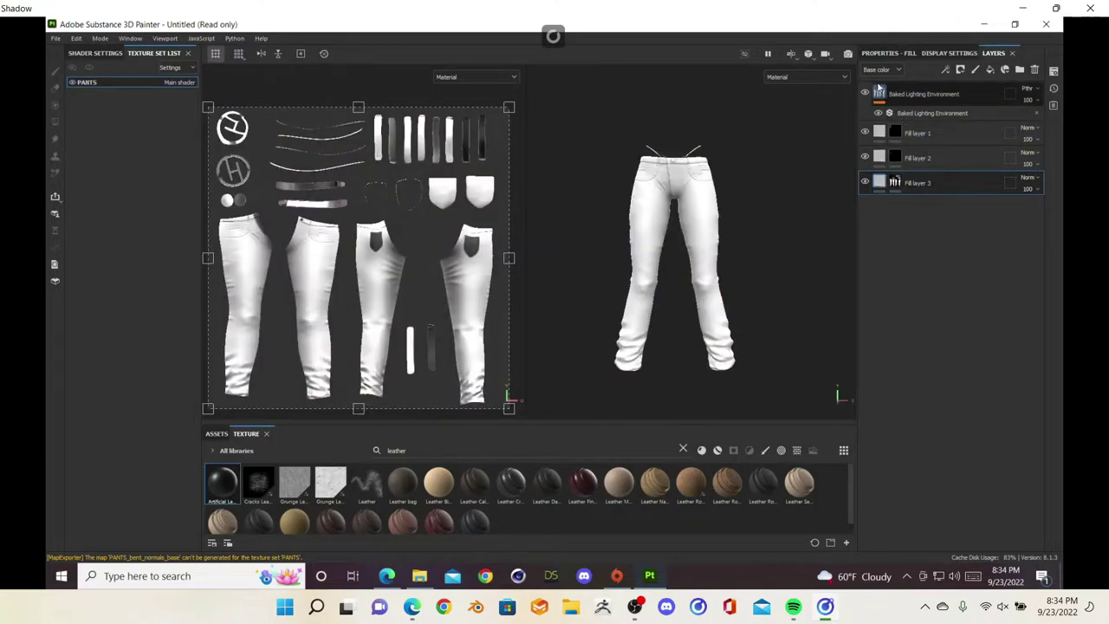
click(888, 53)
drag(208, 487, 914, 318)
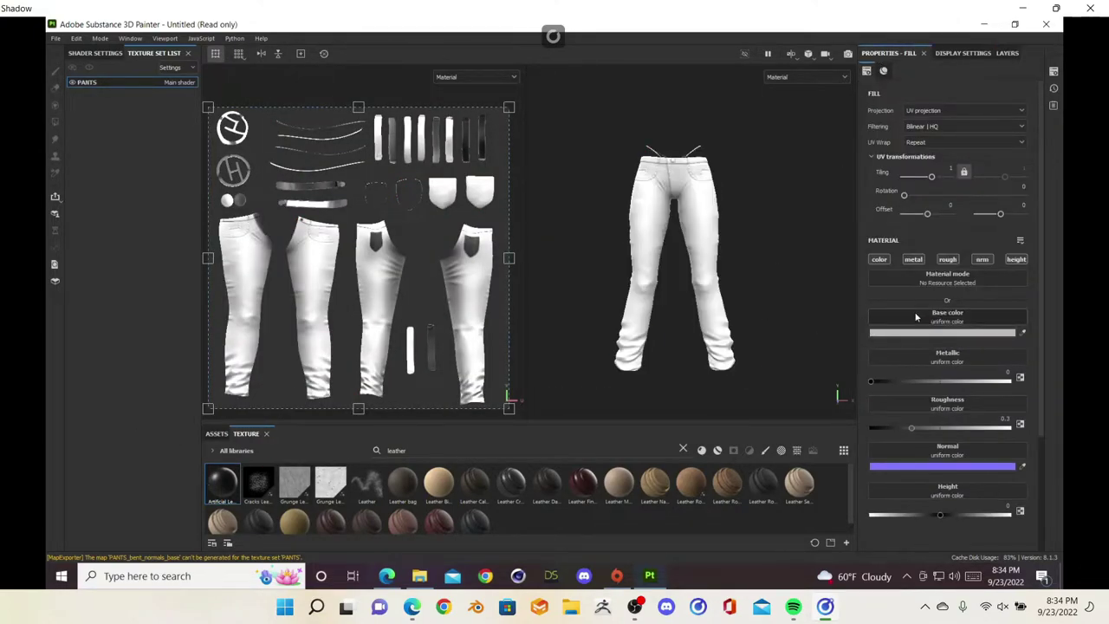
drag(214, 490, 947, 321)
drag(688, 427, 985, 275)
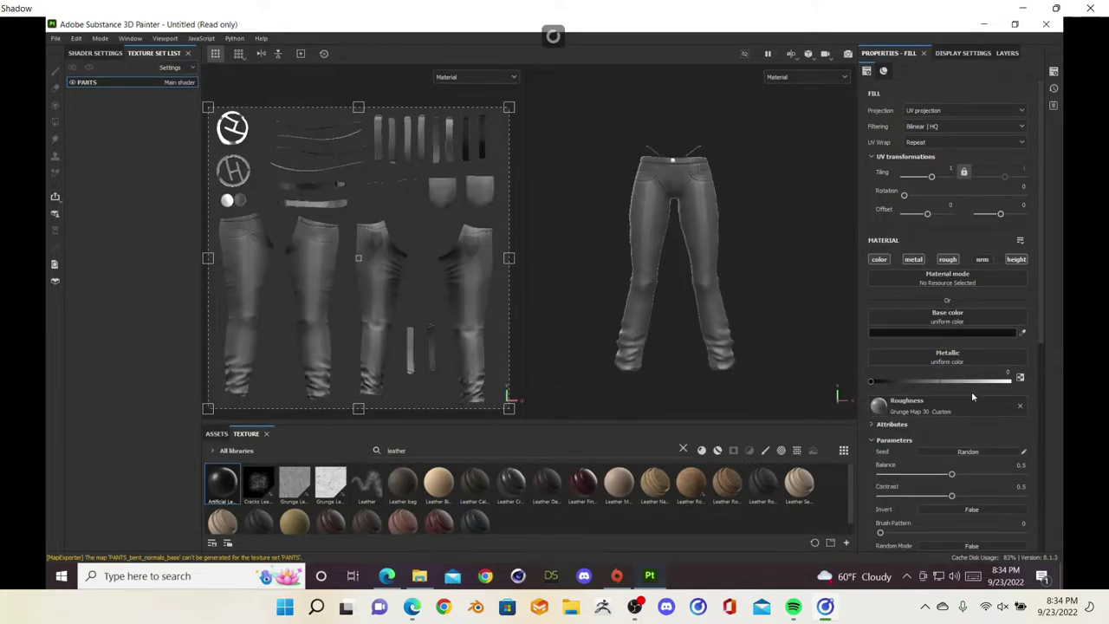
scroll(972, 397, down, 4)
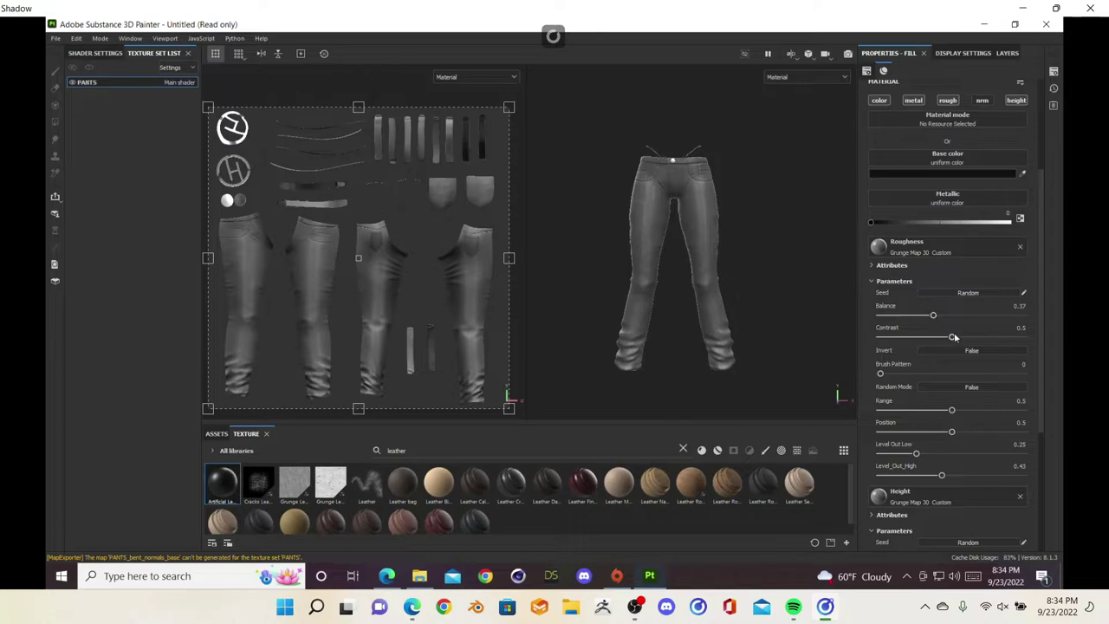
scroll(949, 459, down, 8)
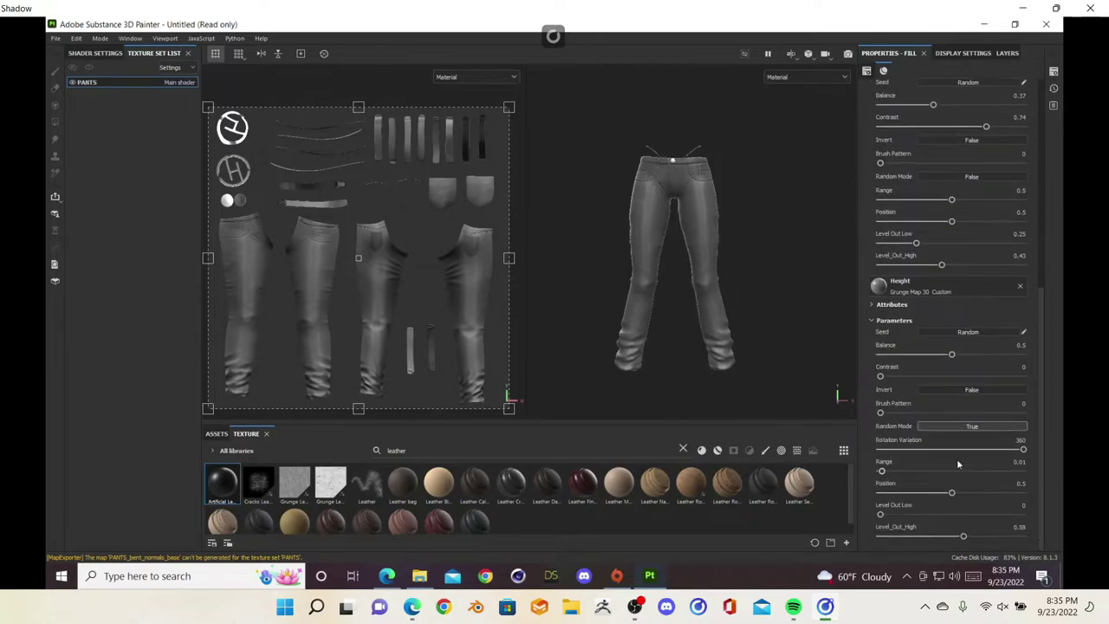
- Set the leather fill's base color to black and raise its metallic value to at least 0.55
scroll(974, 416, up, 12)
click(965, 335)
drag(835, 492, 825, 513)
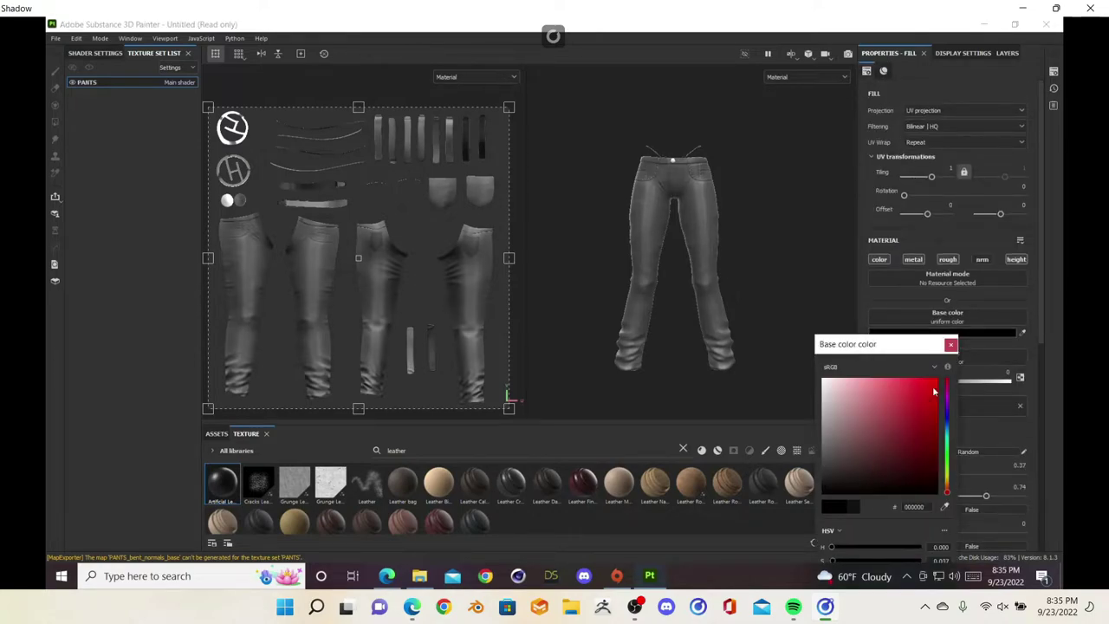
click(951, 345)
click(957, 381)
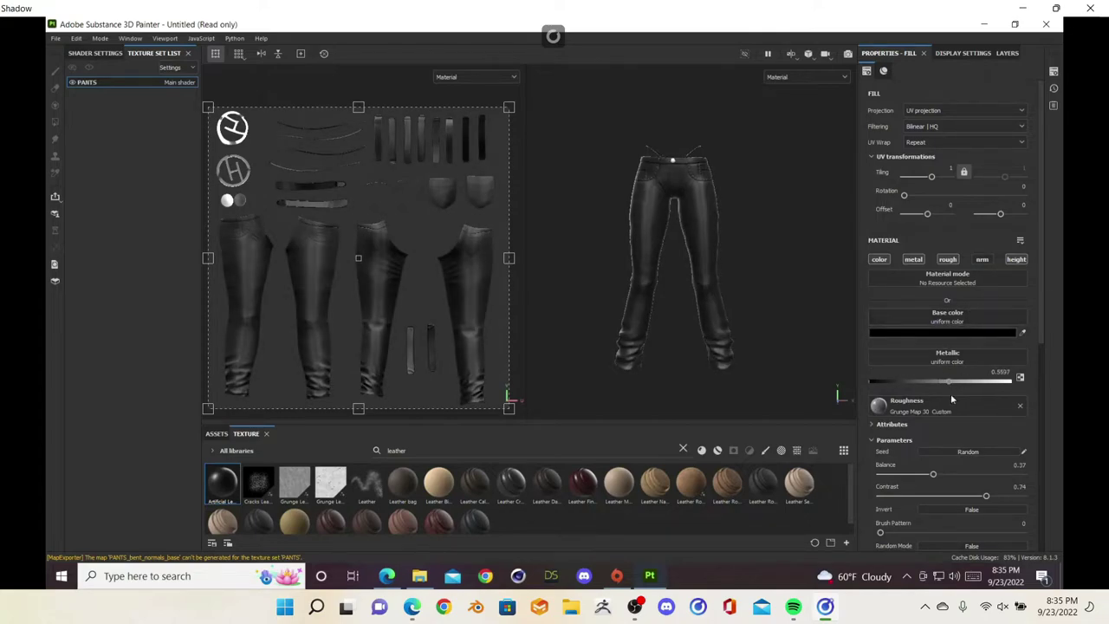
scroll(956, 403, down, 3)
drag(963, 271, 970, 271)
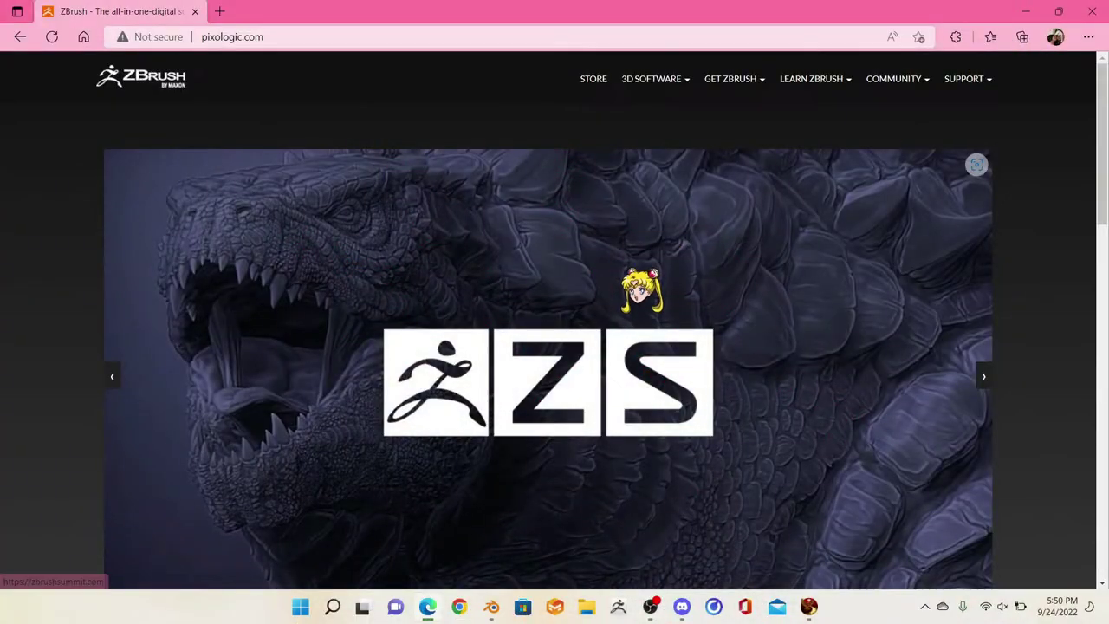
- Switch to the browser, open the ZBrush product page from the Pixologic site's 3D software list, and allow all cookies
scroll(642, 291, down, 3)
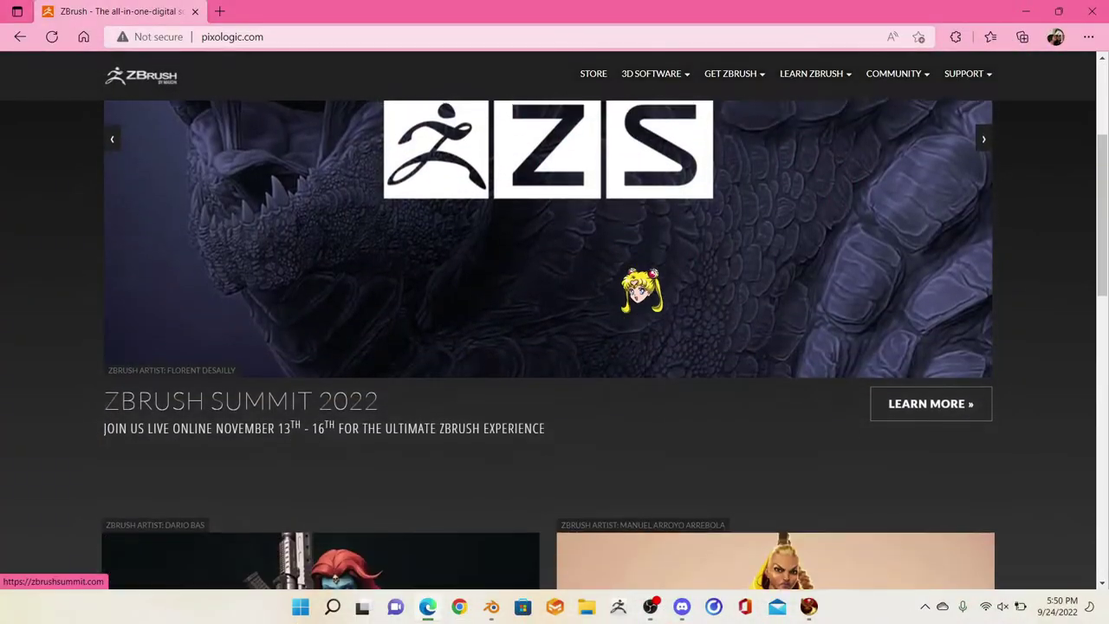
scroll(641, 291, down, 10)
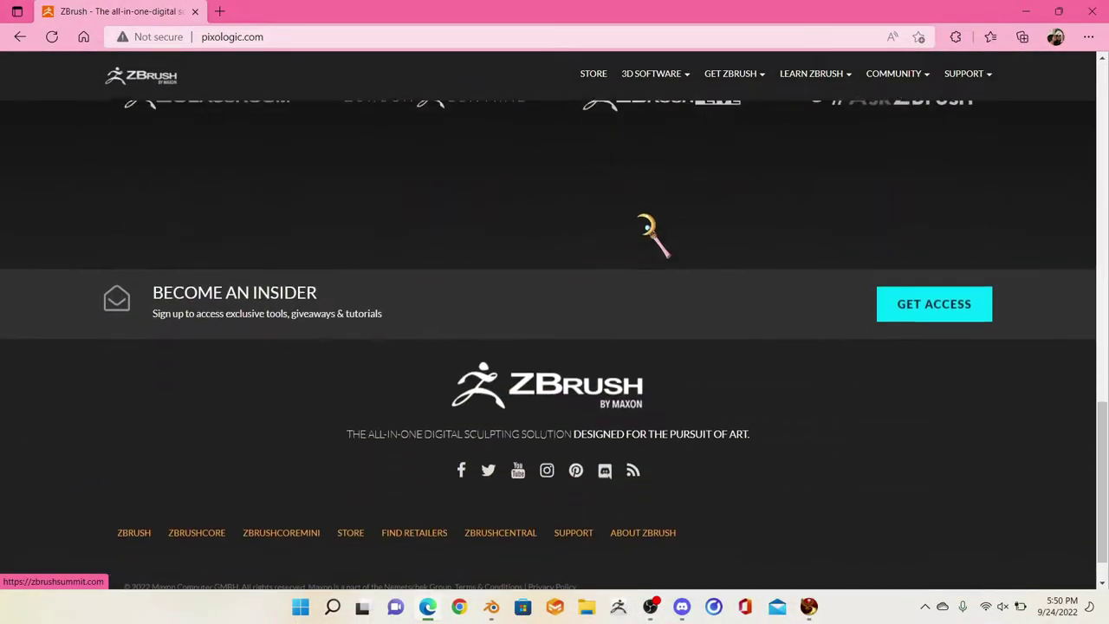
mouse_move(658, 80)
click(662, 120)
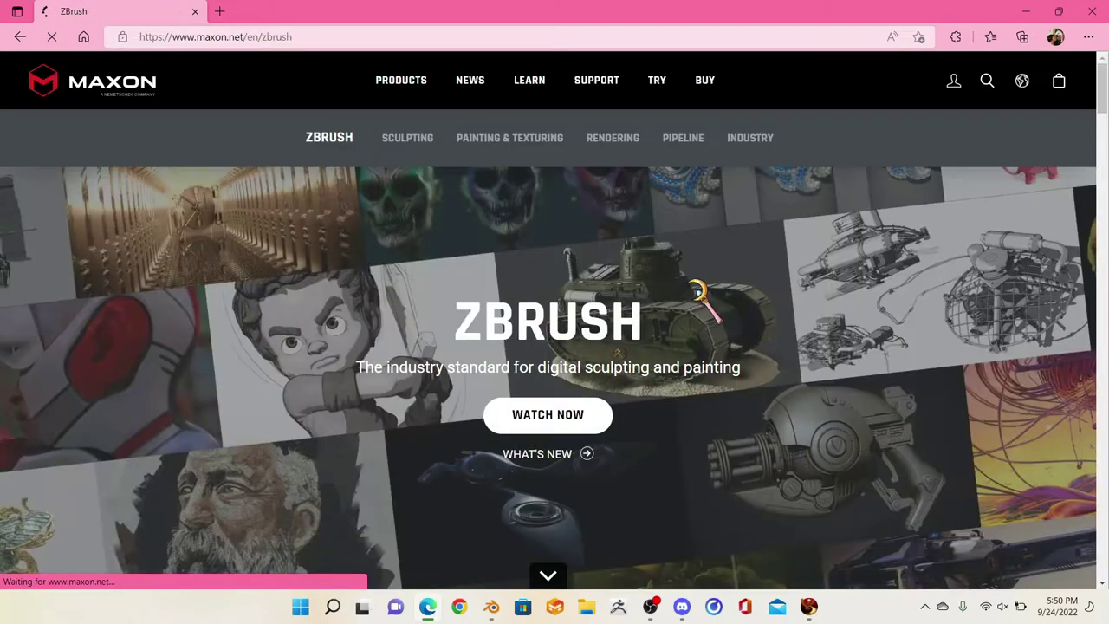
scroll(698, 291, down, 6)
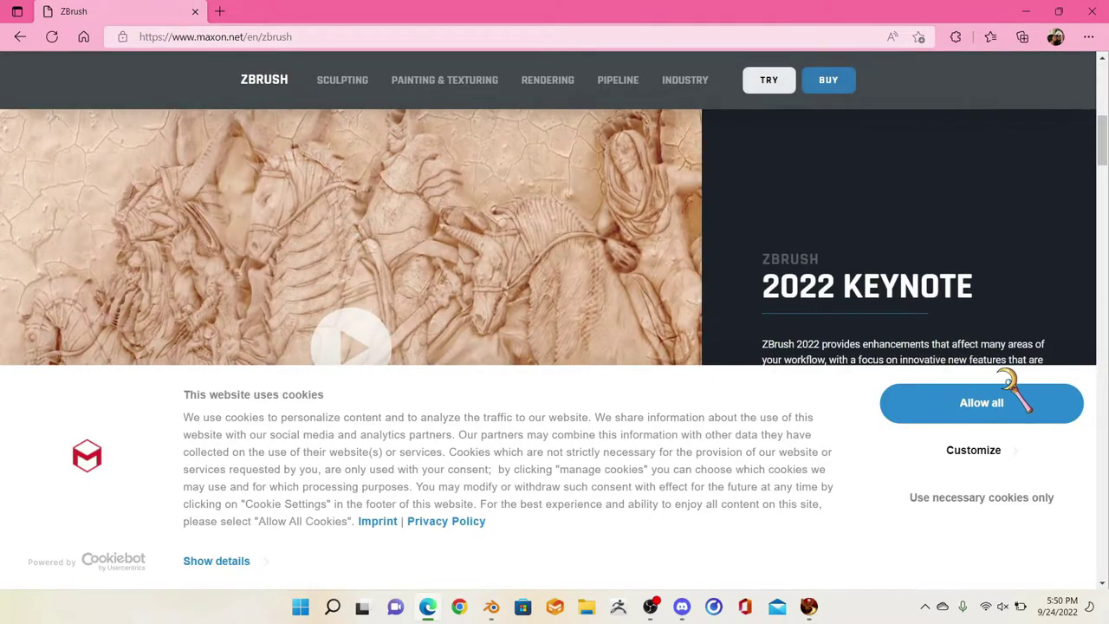
click(996, 398)
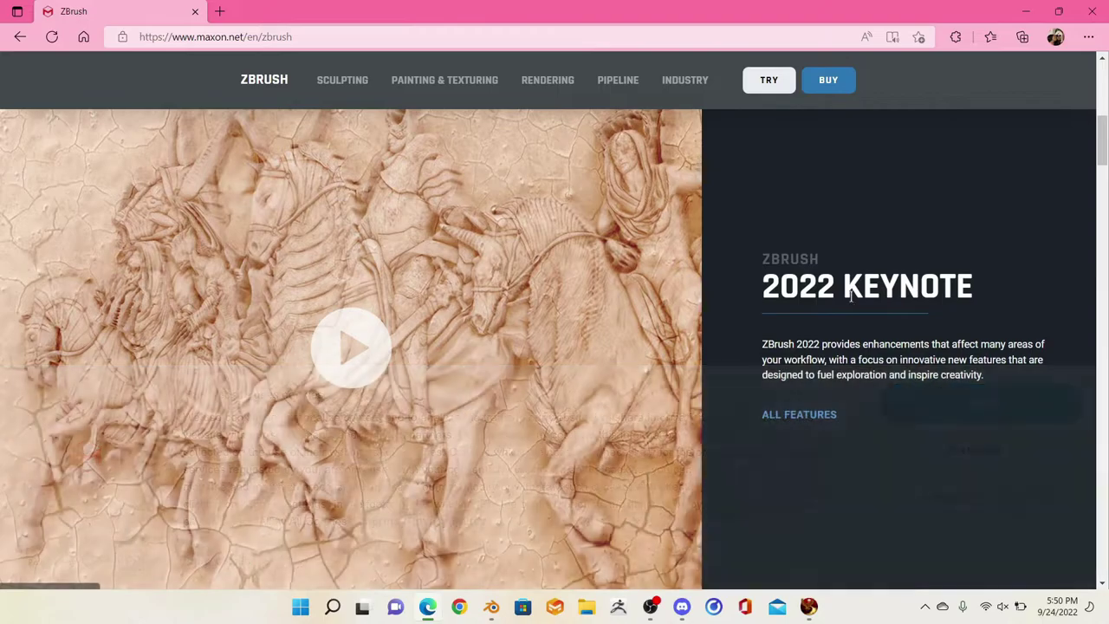
- Look over the ZBrush page and open ZBrush from Maxon's product list
scroll(831, 260, down, 2)
scroll(817, 183, up, 8)
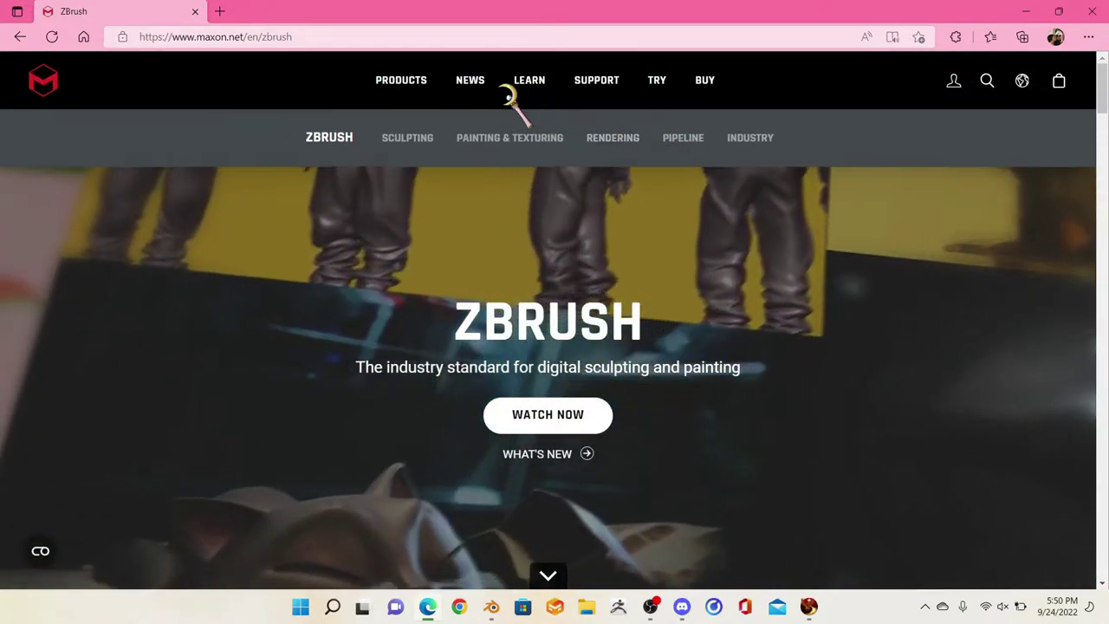
click(400, 83)
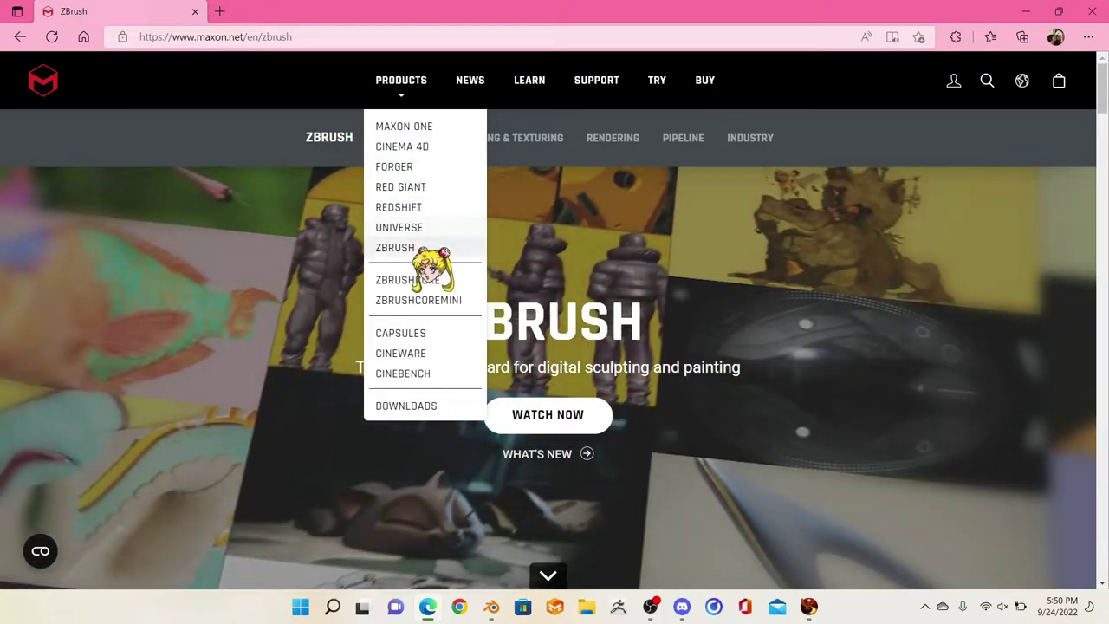
click(414, 249)
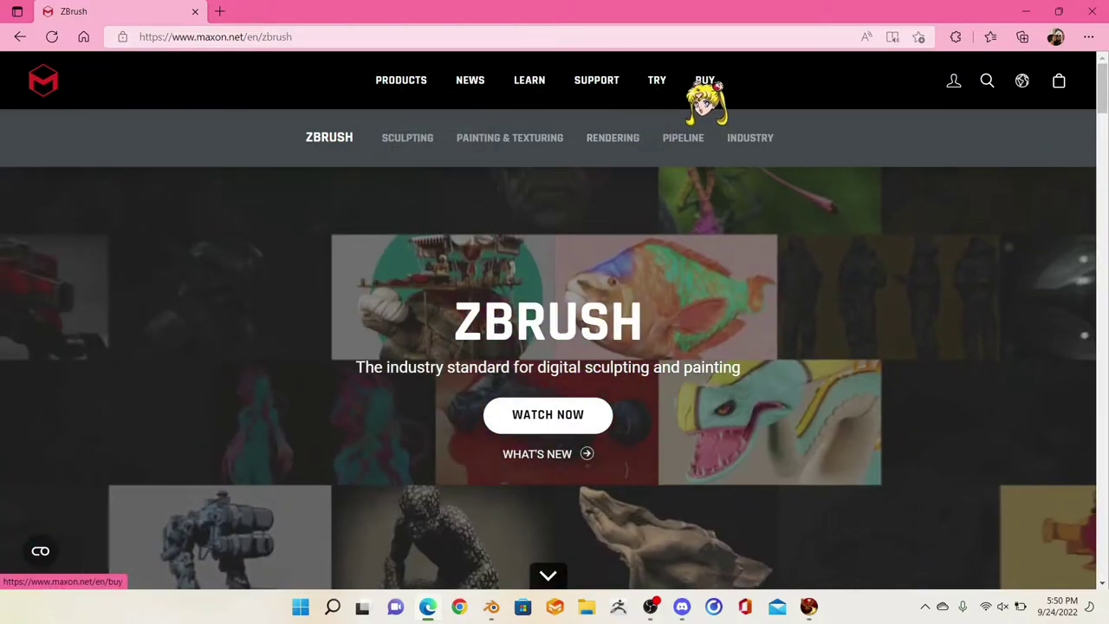
- Open Maxon's Plans and Pricing page and read the plan details of the annual ZBrush subscription
click(705, 80)
scroll(688, 292, down, 2)
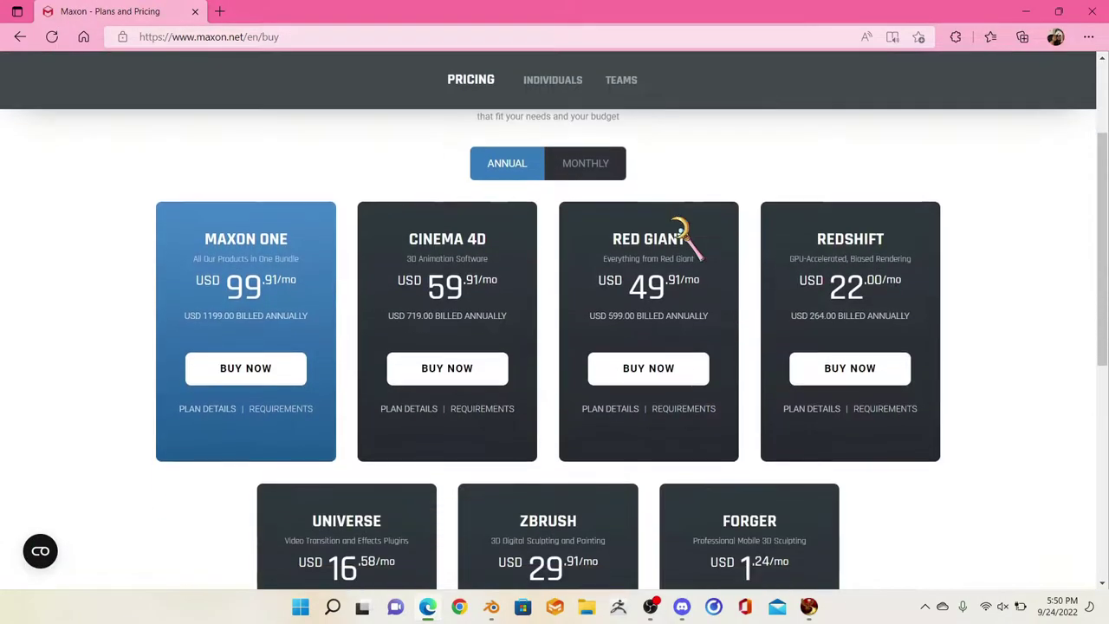
scroll(684, 238, down, 2)
scroll(832, 251, up, 1)
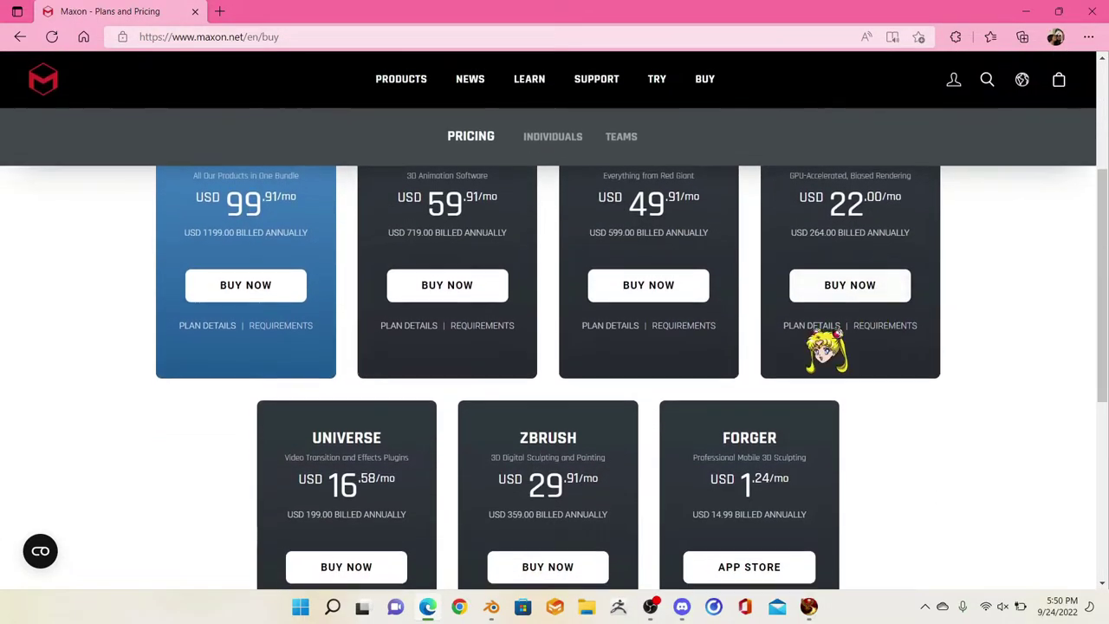
scroll(651, 403, down, 2)
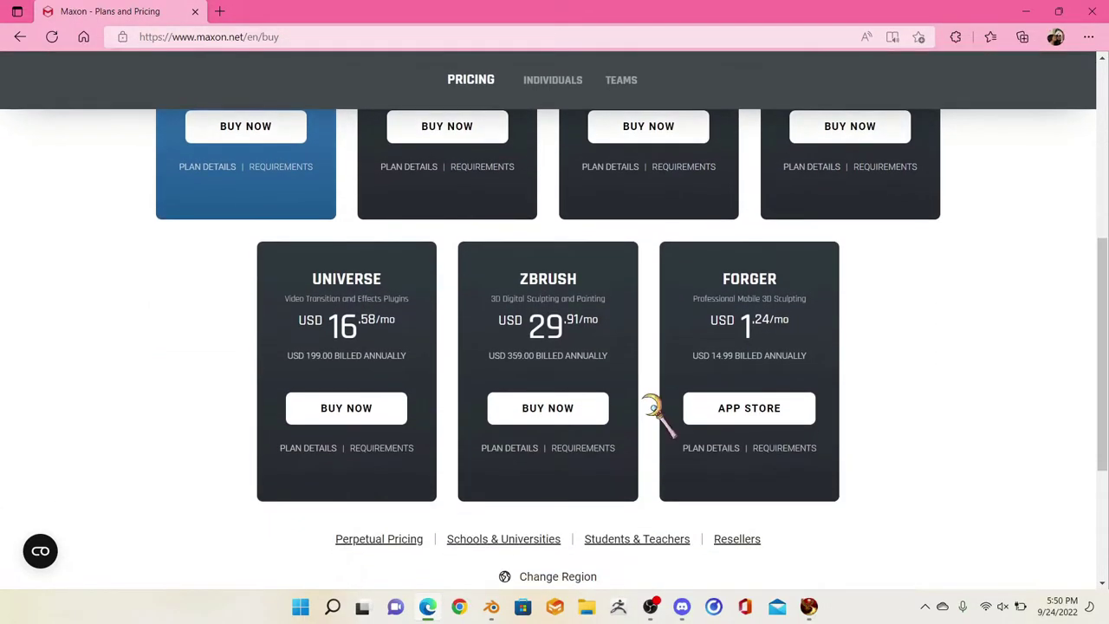
click(530, 448)
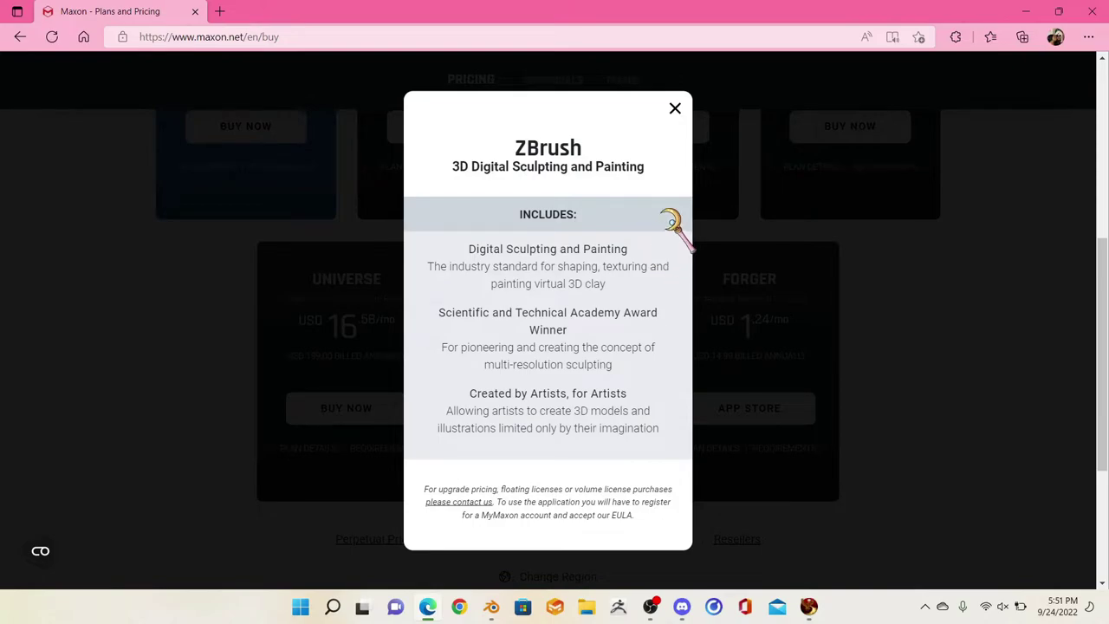
click(675, 107)
- Show Maxon's monthly prices, compare the product plans, and open the pricing for individuals
scroll(849, 269, up, 5)
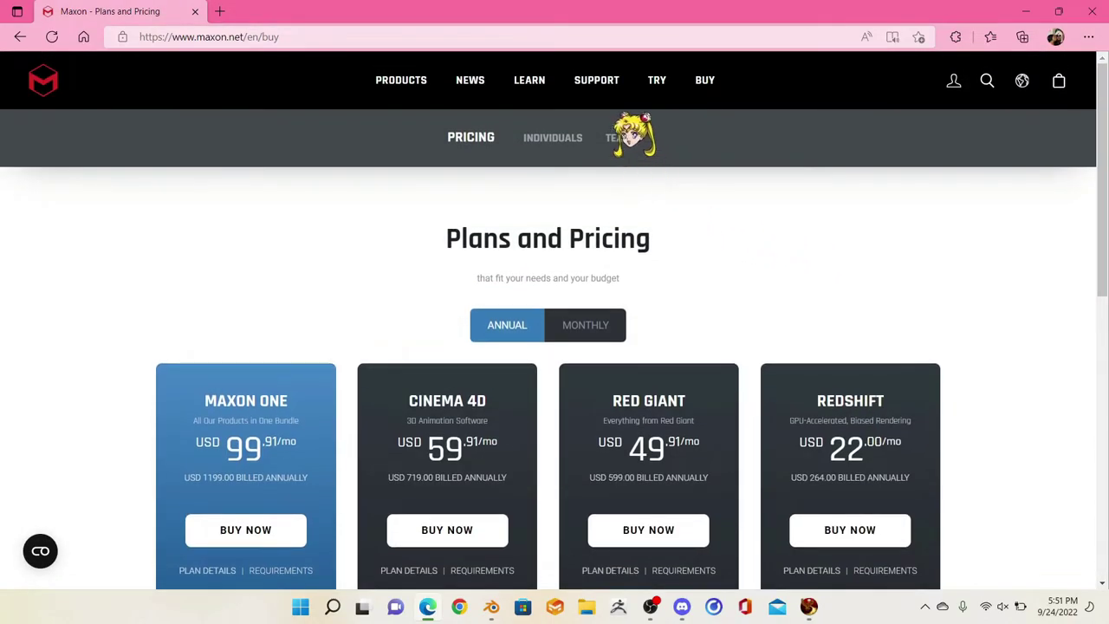
click(598, 326)
scroll(693, 311, down, 4)
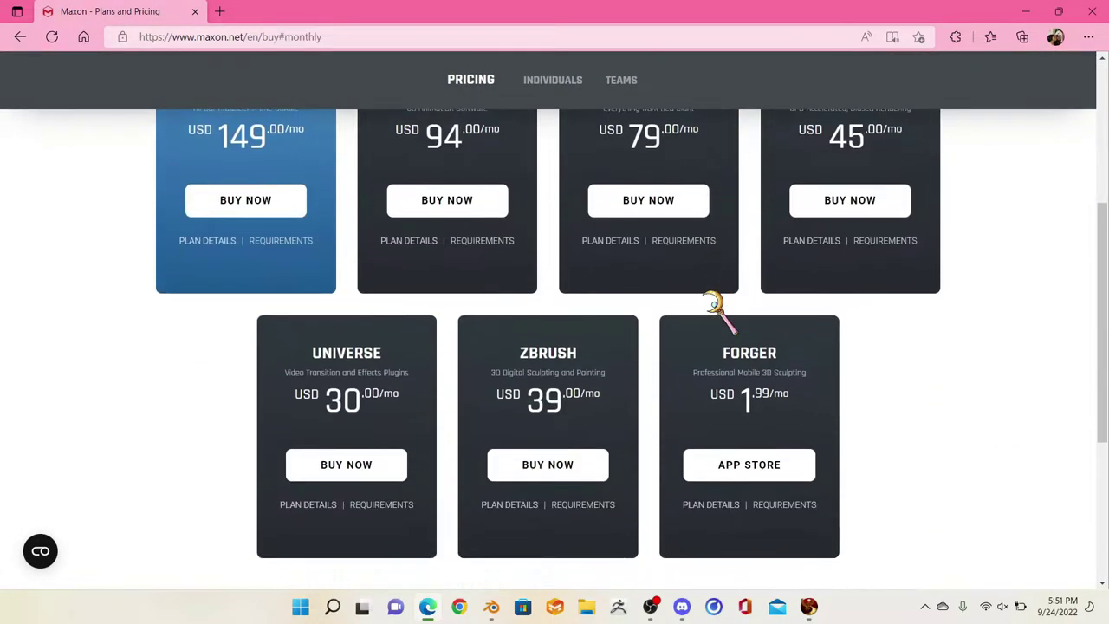
scroll(712, 303, down, 4)
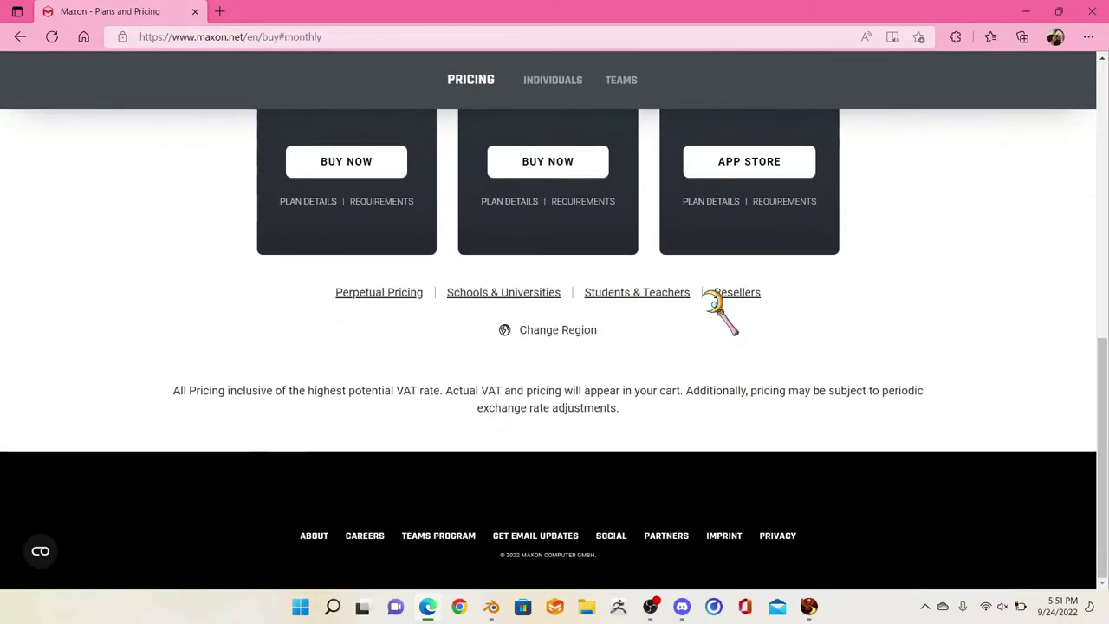
scroll(607, 330, up, 7)
scroll(693, 191, up, 2)
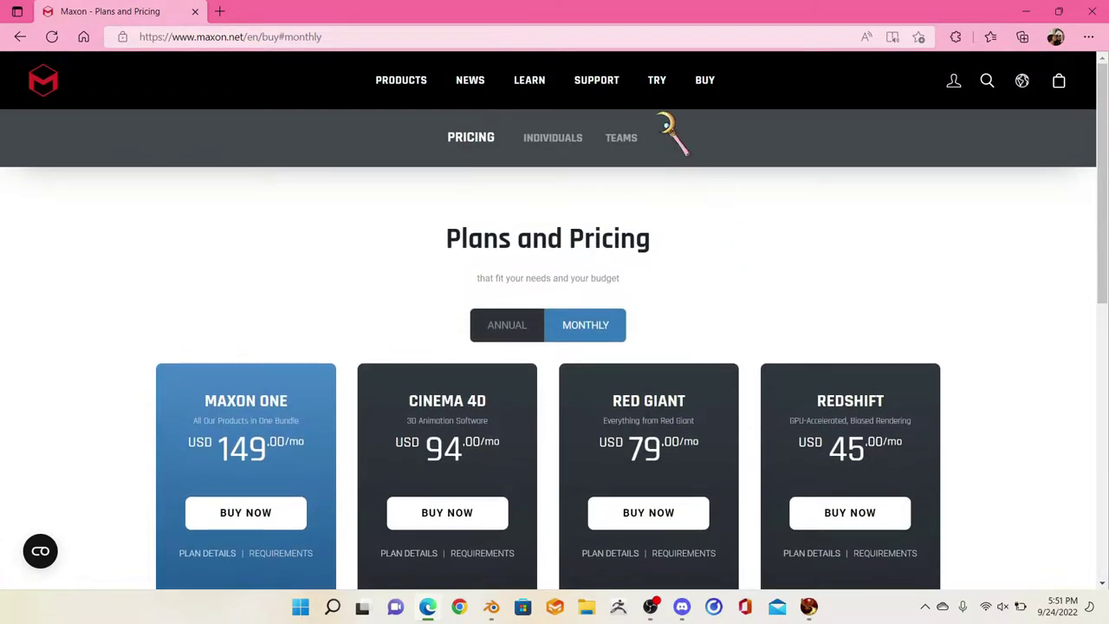
click(537, 141)
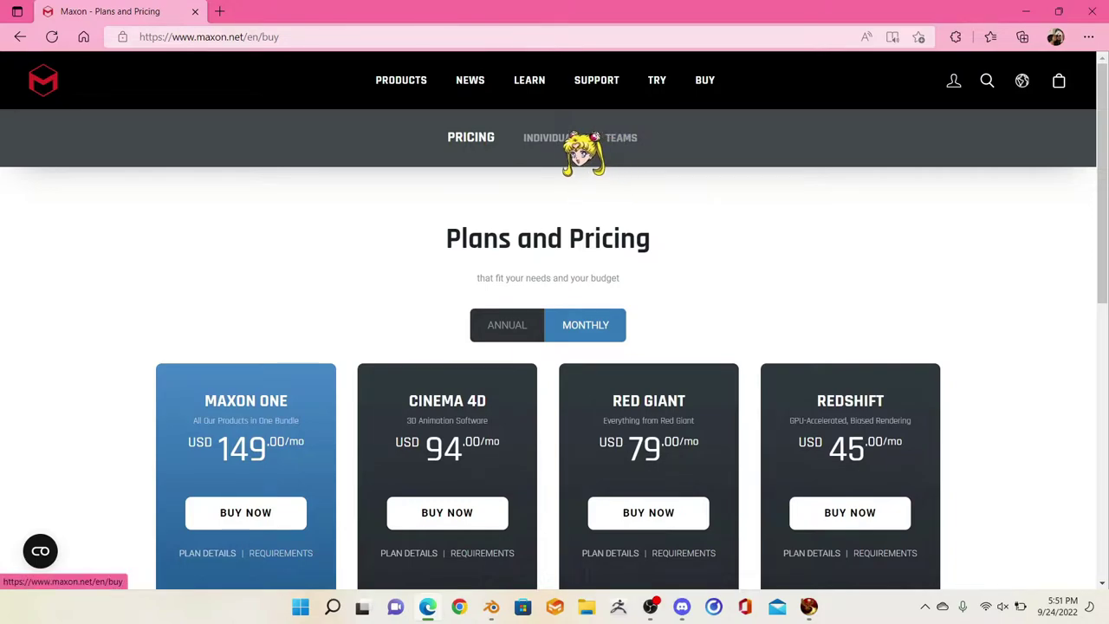
mouse_move(416, 88)
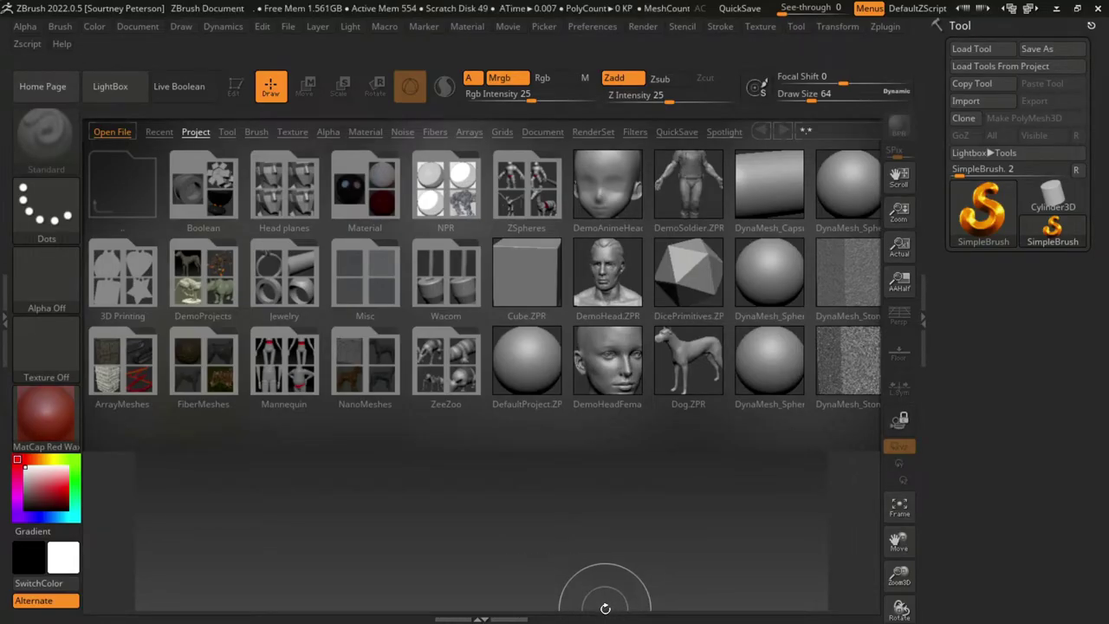
- Import the Test outfit mesh from its folder on the Desktop, declining to remove the unused vertices
click(121, 87)
click(970, 103)
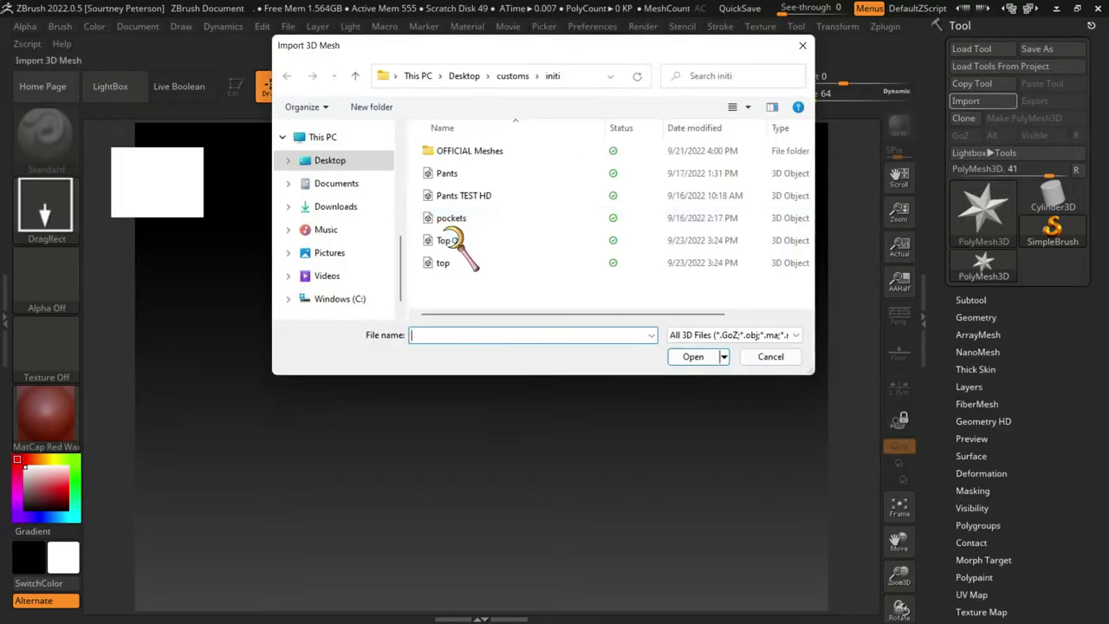
click(355, 207)
click(351, 209)
click(350, 190)
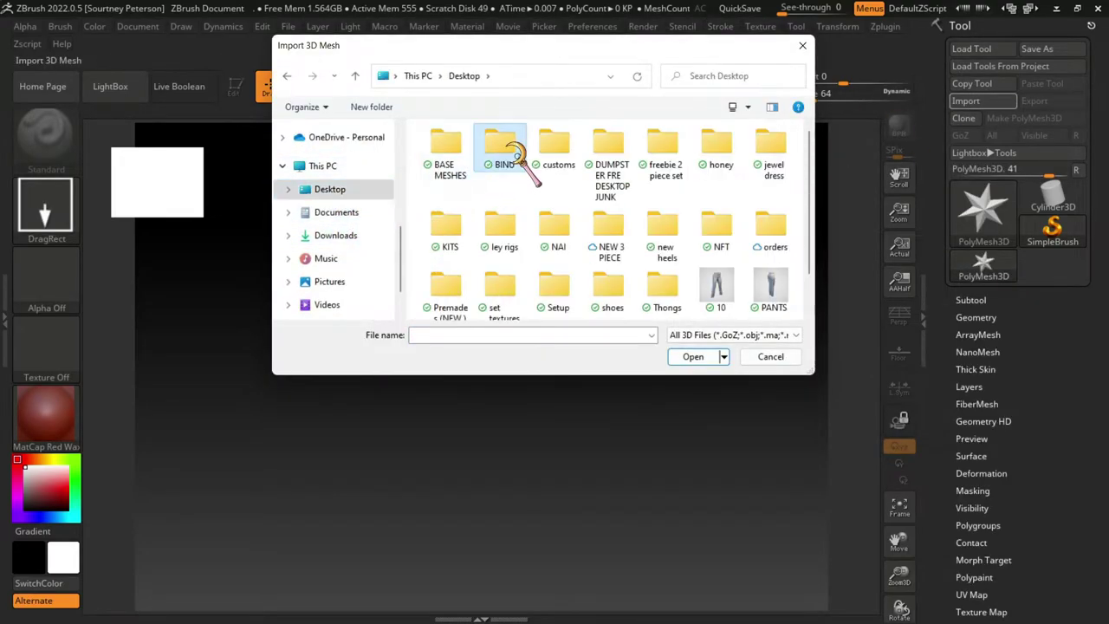
double_click(510, 152)
double_click(507, 173)
click(485, 152)
click(693, 356)
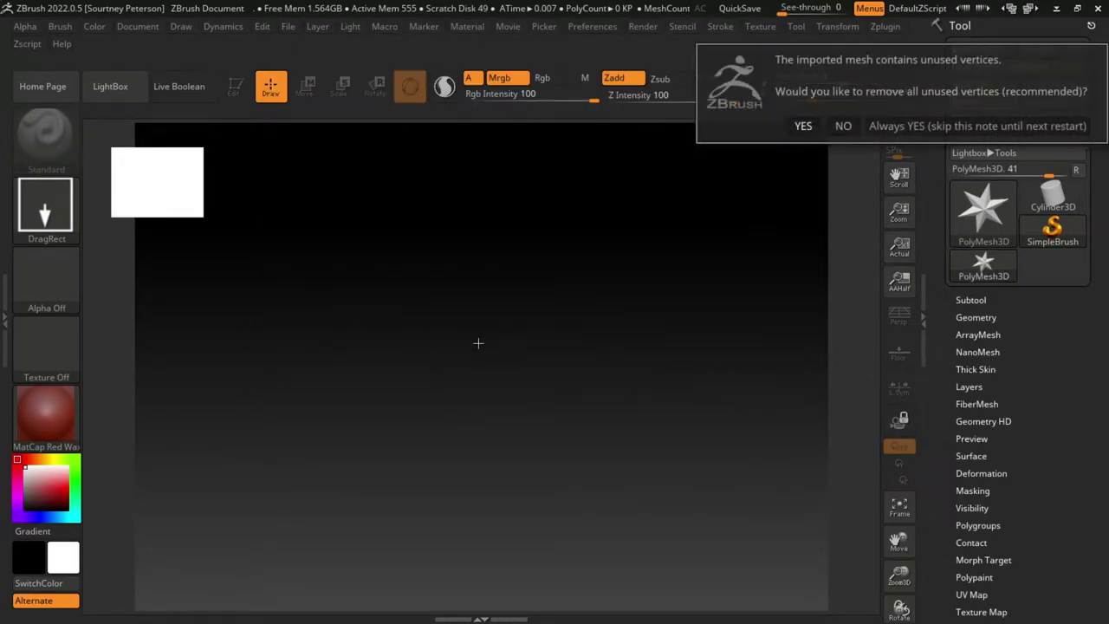
click(846, 130)
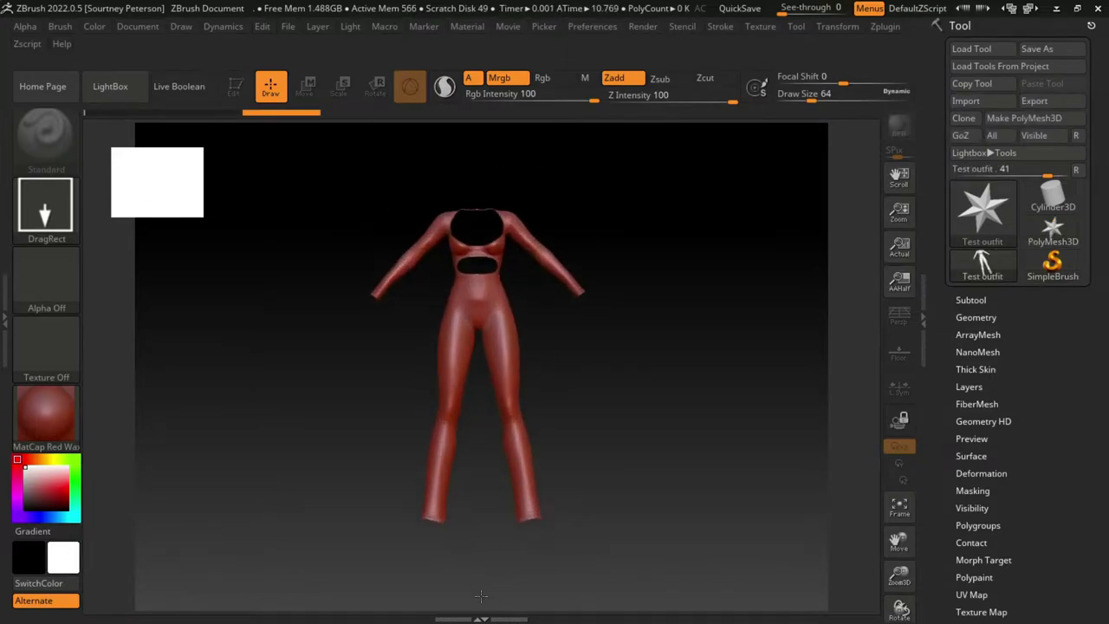
- Put the outfit into Edit mode and subdivide its geometry up to subdivision level 5
key(t)
click(976, 317)
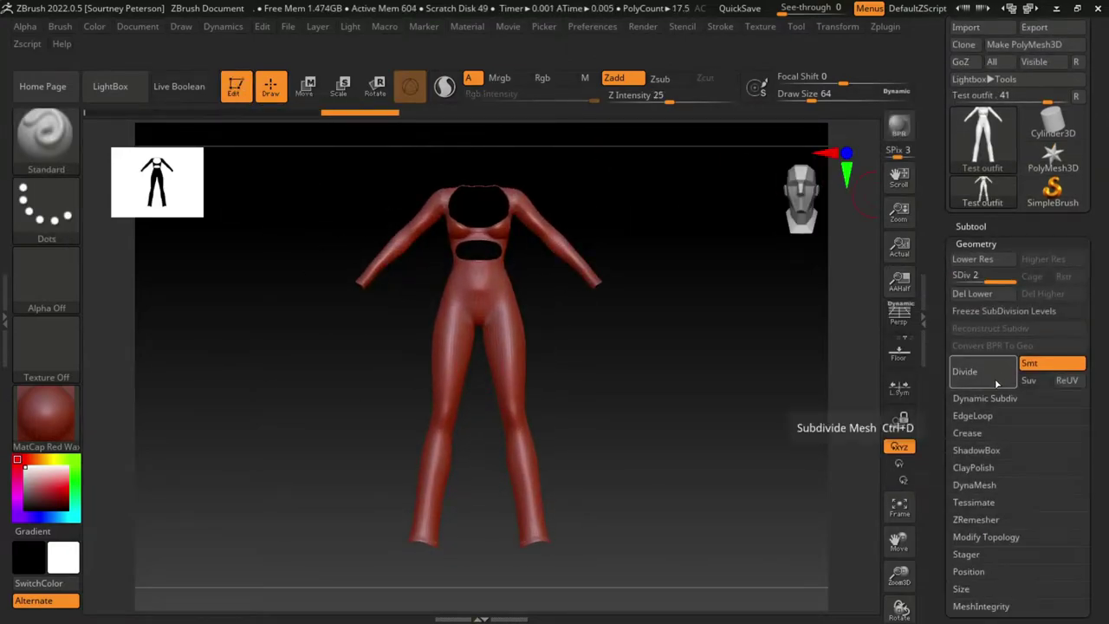
click(996, 384)
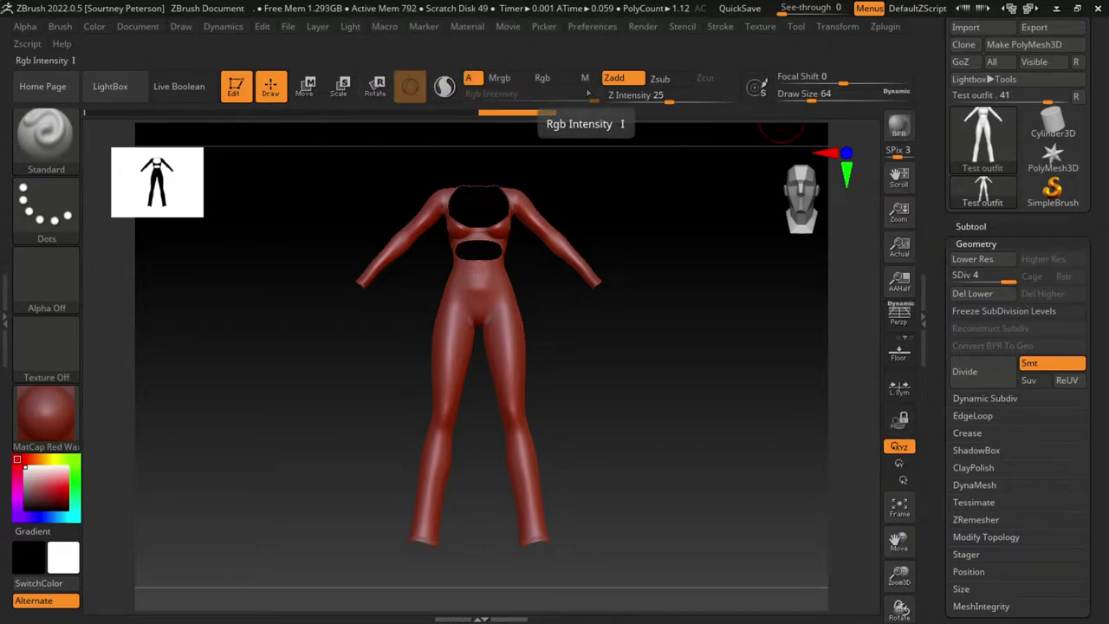
drag(527, 243, 762, 355)
drag(898, 573, 901, 606)
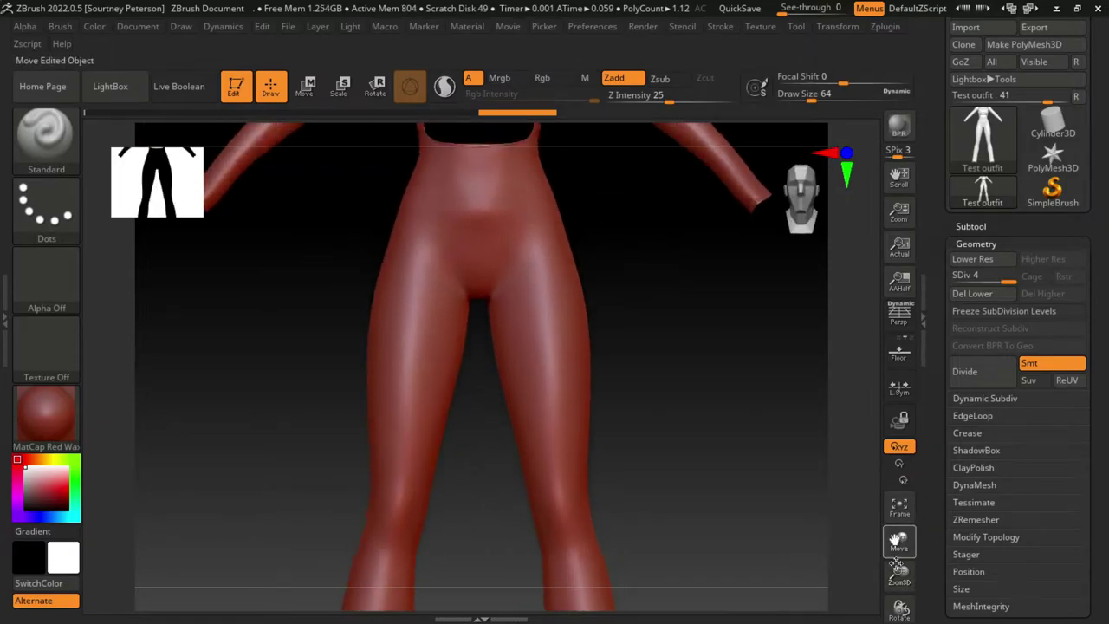
mouse_move(899, 539)
mouse_down()
mouse_move(896, 572)
mouse_move(898, 550)
mouse_up()
click(965, 370)
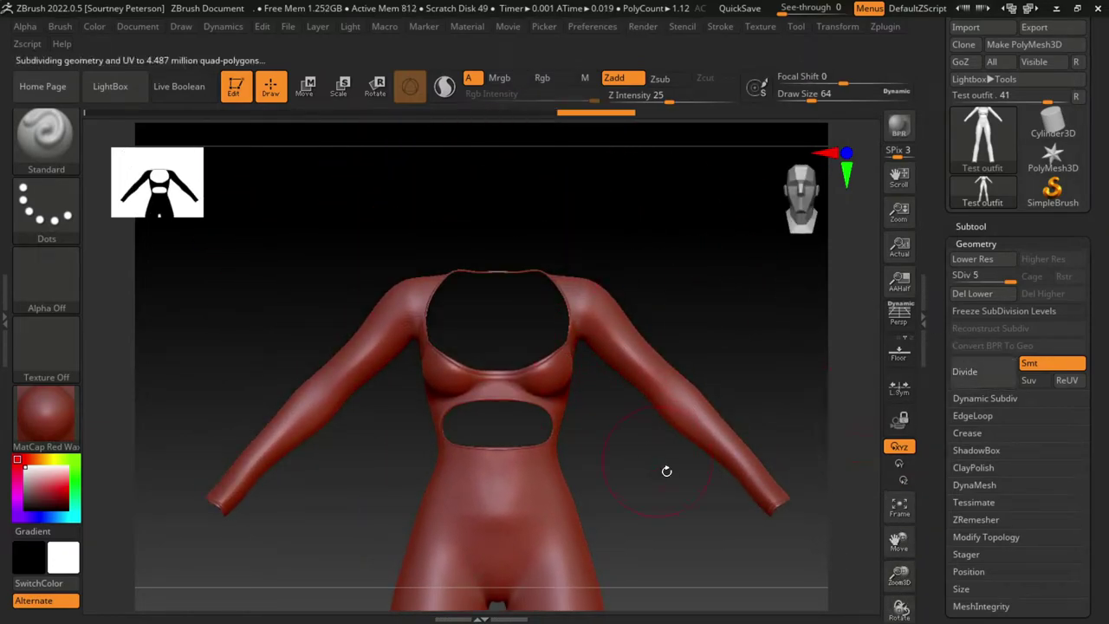
- Load the Pa-03 fold brush from the LightBox brush library
drag(668, 469, 339, 458)
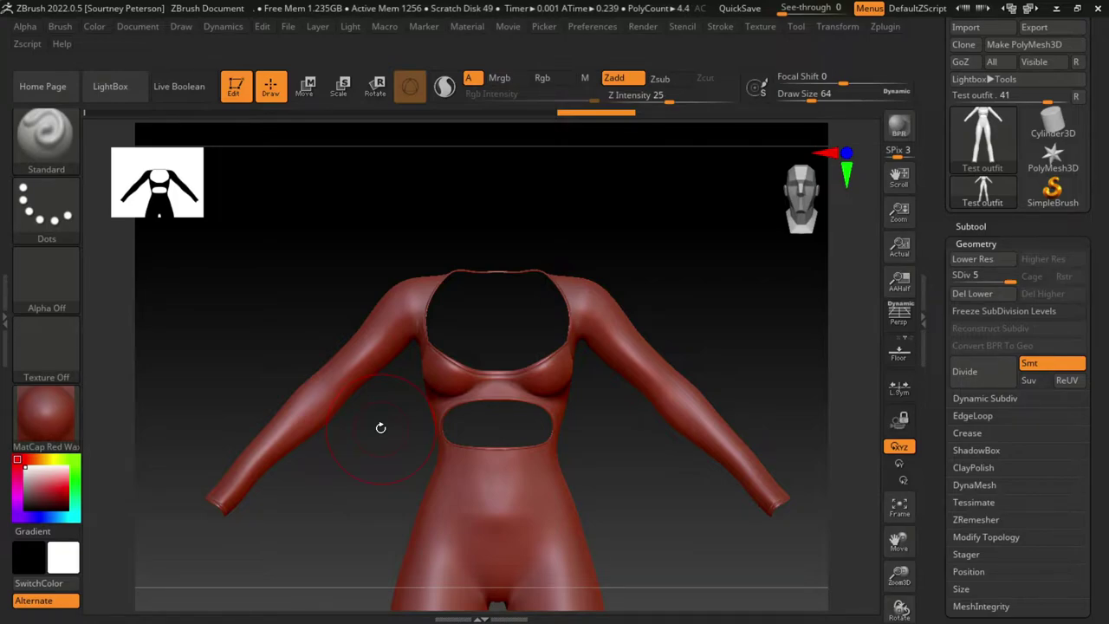
drag(591, 493, 656, 509)
drag(901, 551, 867, 503)
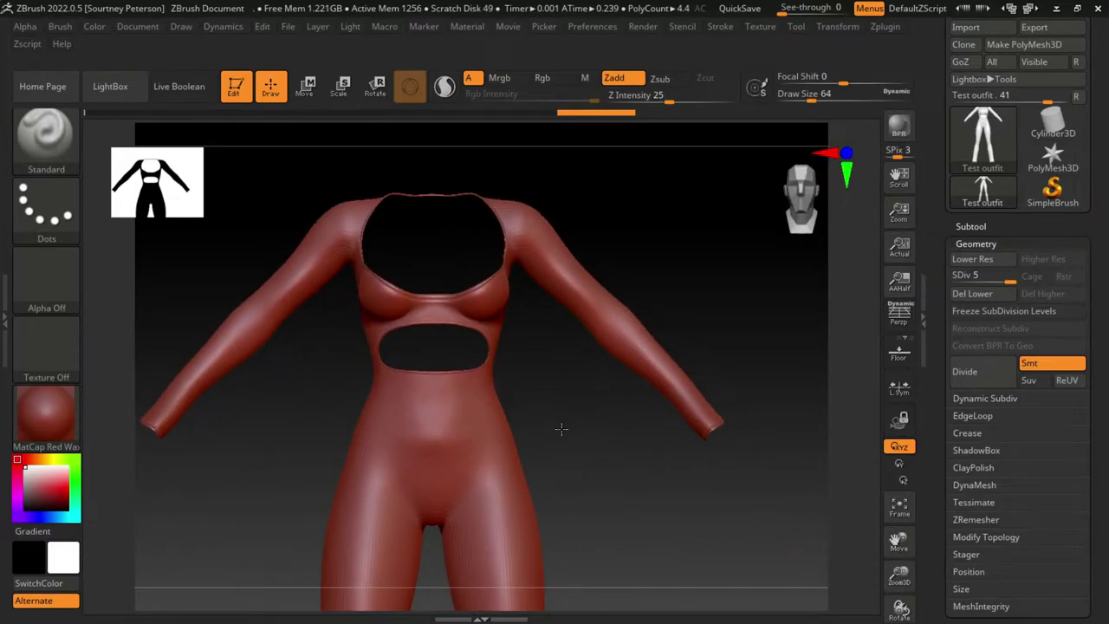
click(87, 79)
click(257, 132)
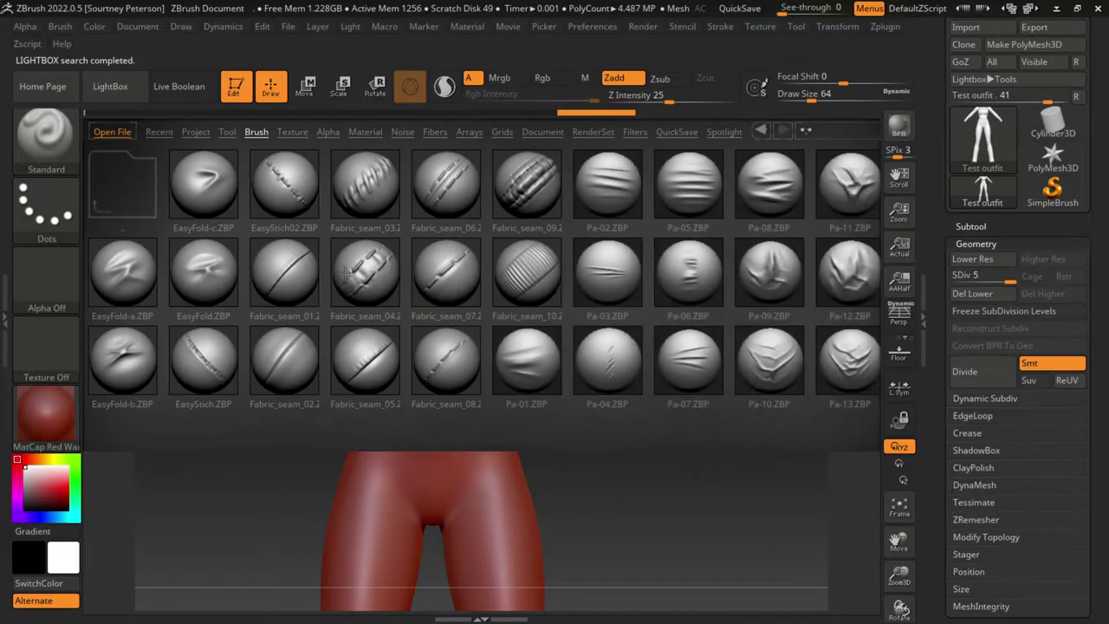
double_click(620, 269)
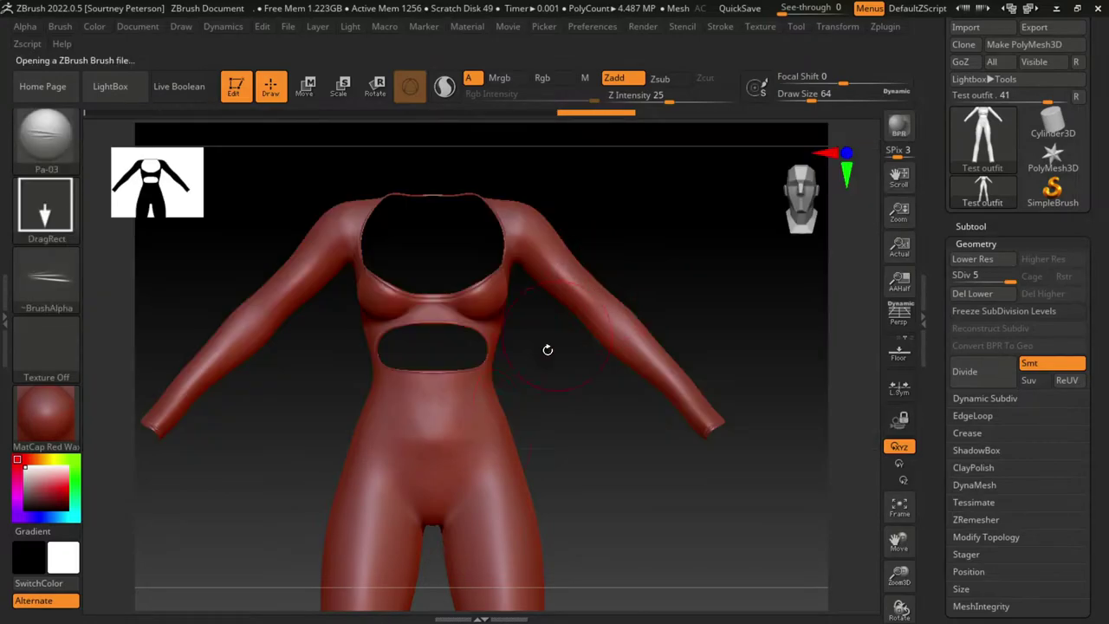
- Activate symmetry and stamp mirrored Pa-03 folds along the front hip creases, redoing the first stamp
click(836, 26)
click(892, 441)
drag(392, 497, 358, 550)
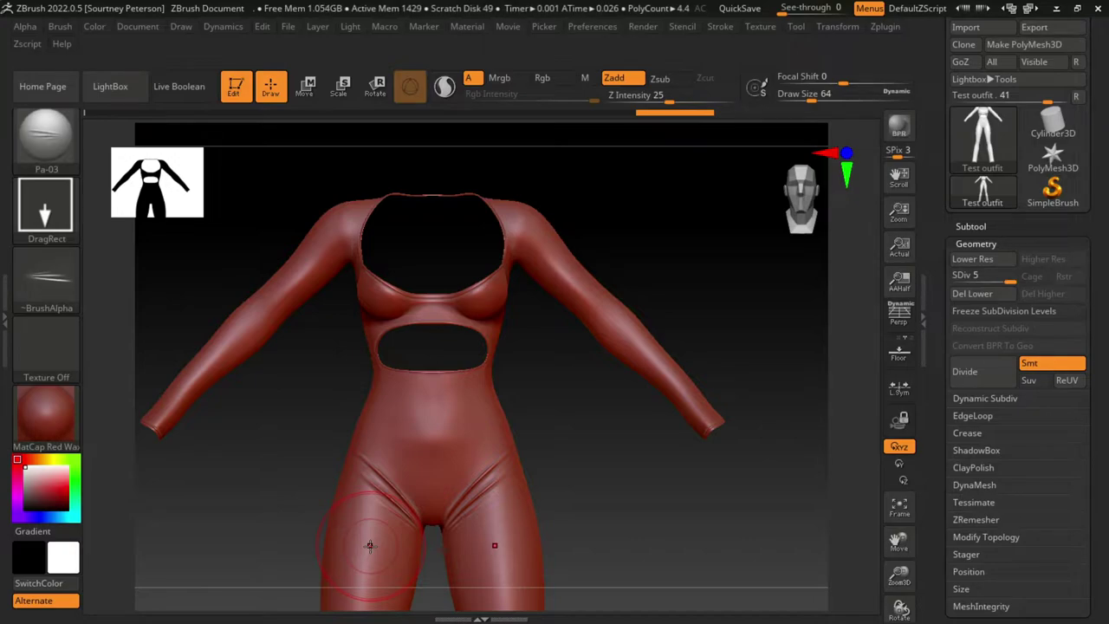
key(ctrl+z)
mouse_move(398, 492)
mouse_down()
mouse_move(372, 542)
mouse_move(355, 541)
mouse_up()
- Reduce the draw size to about 37 and smooth the edges of the hip crease folds
key(shift)
key(space)
drag(356, 369, 346, 369)
key(shift)
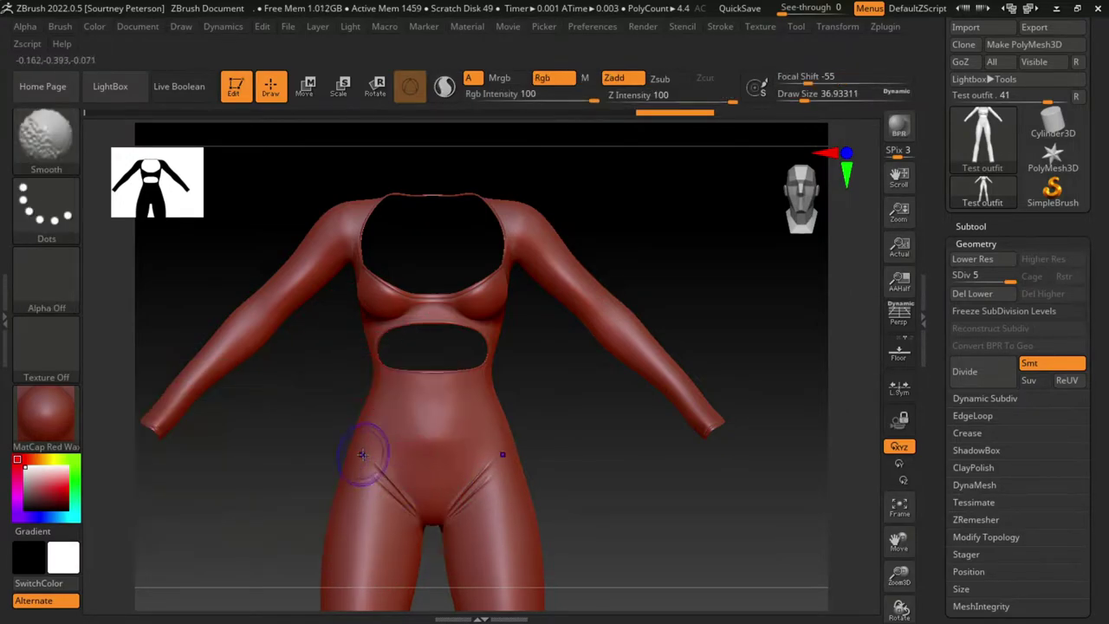
shift+drag(363, 454, 431, 529)
right_drag(406, 492, 364, 494)
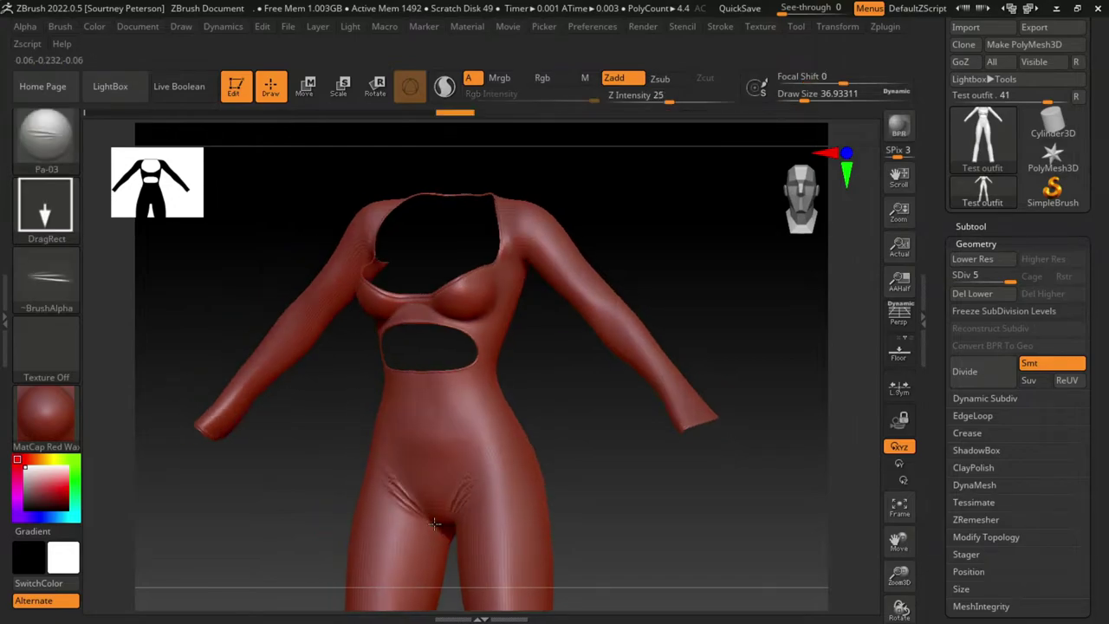
shift+drag(415, 509, 427, 516)
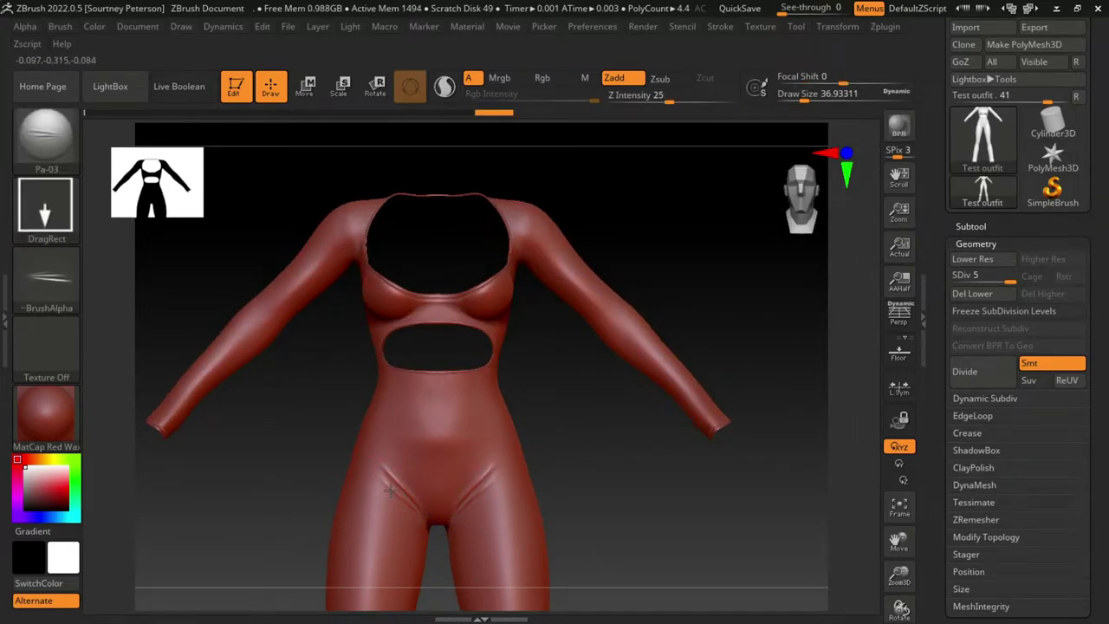
- Try stamping more Pa-03 folds beside the groin and beneath the buttocks
drag(396, 481, 344, 528)
key(ctrl+z)
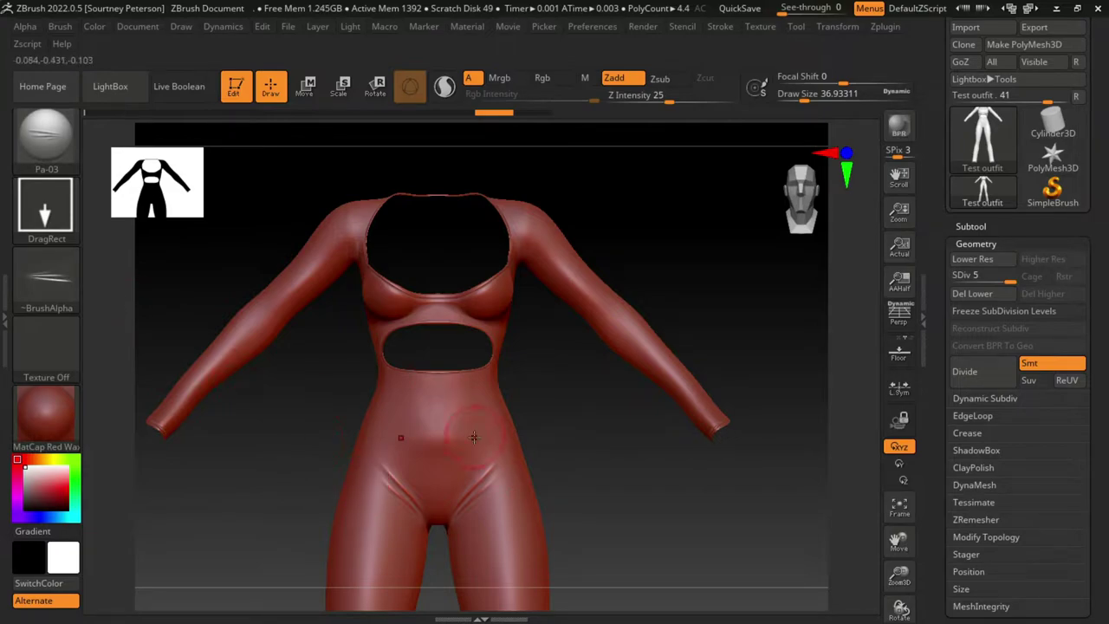
right_drag(440, 430, 511, 536)
drag(511, 537, 496, 465)
key(ctrl+z)
key(ctrl+z)
key(ctrl+z)
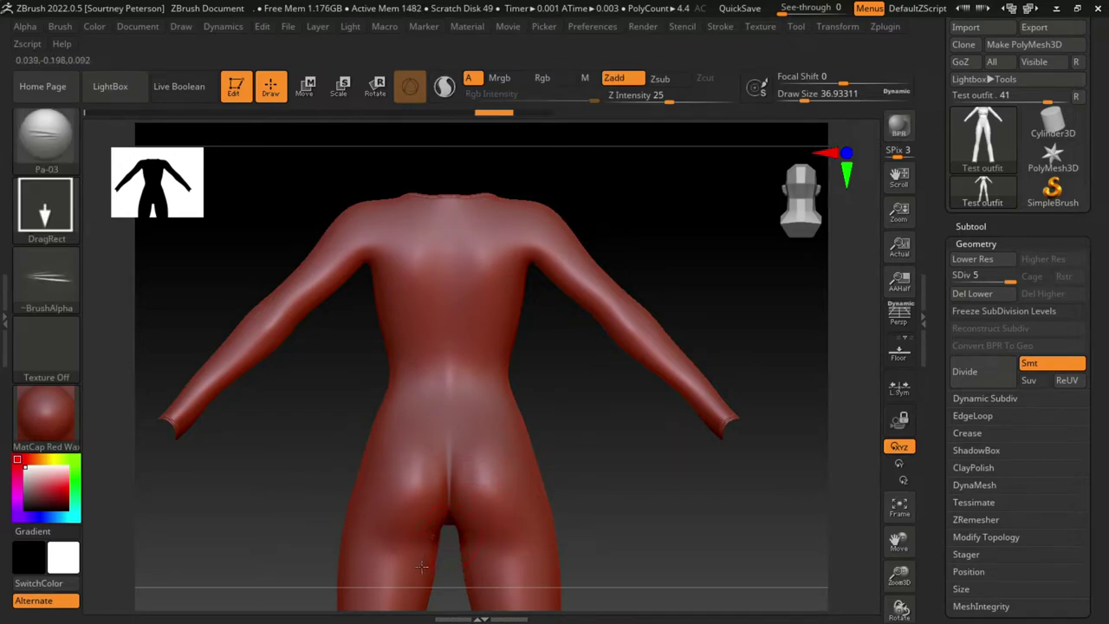
key(ctrl+z)
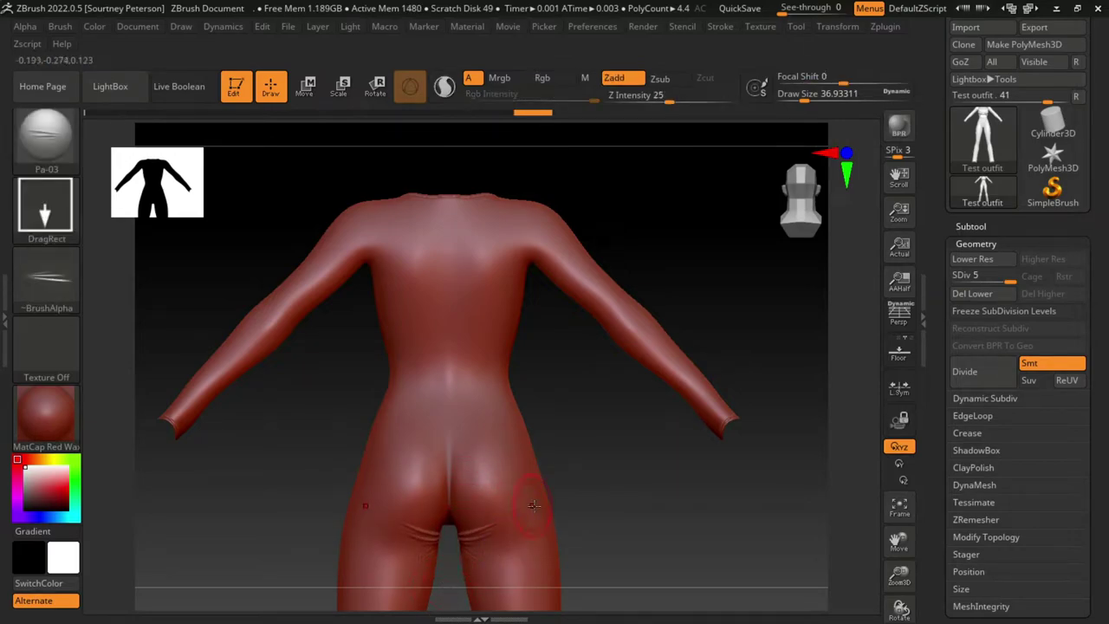
- Load the Pa-18 fold brush and try stamping folds on the back of the upper thighs
key(comma)
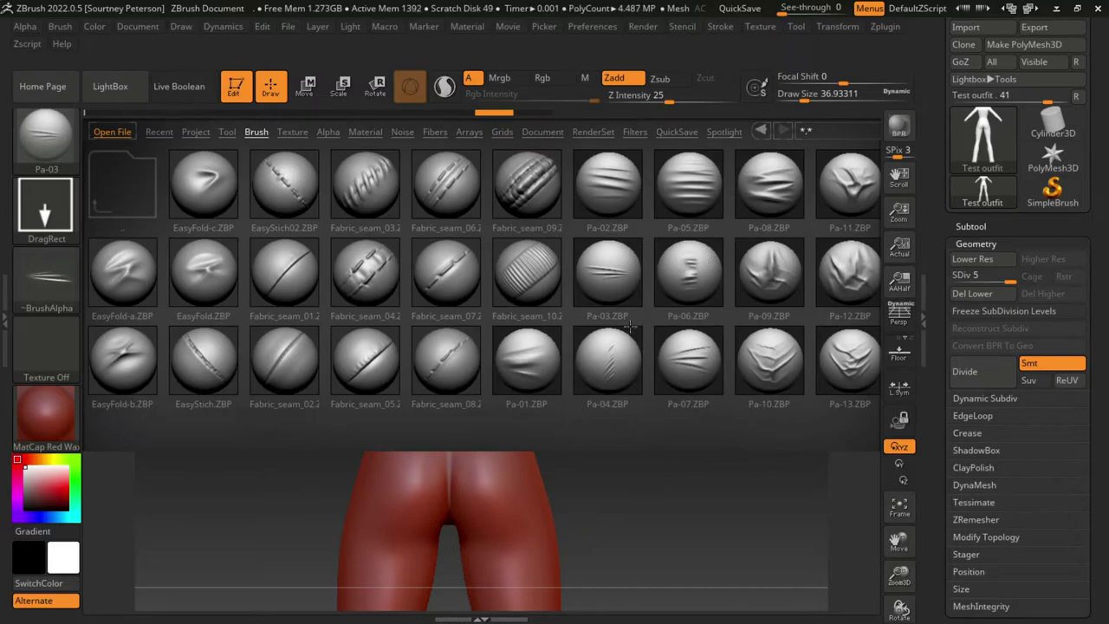
click(755, 290)
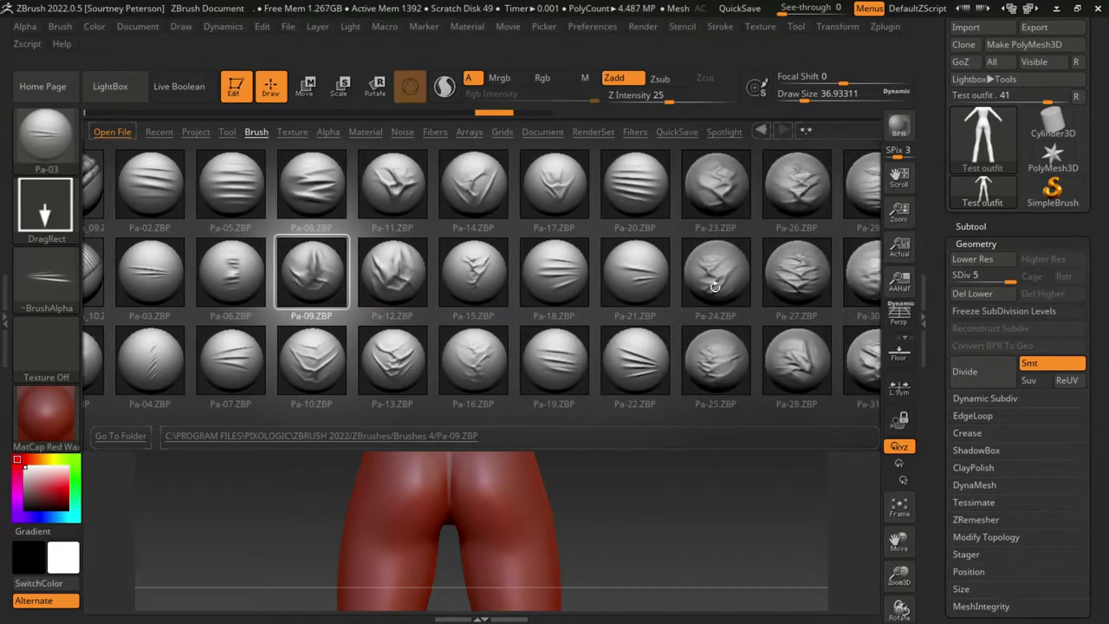
click(716, 288)
double_click(465, 290)
mouse_move(415, 551)
mouse_down()
mouse_move(392, 539)
mouse_move(396, 502)
mouse_up()
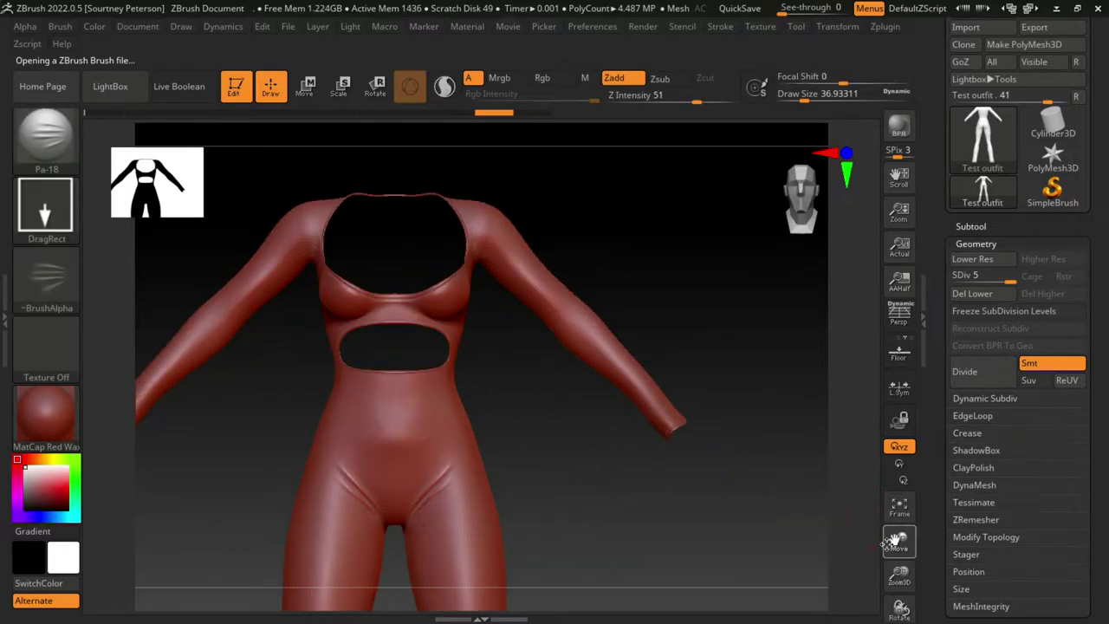
- Load the Pa-01 fold brush and try stamping a fold near the leg hems
drag(888, 543, 938, 465)
mouse_move(898, 576)
mouse_down()
mouse_move(876, 535)
mouse_move(903, 505)
mouse_move(887, 505)
mouse_up()
click(112, 92)
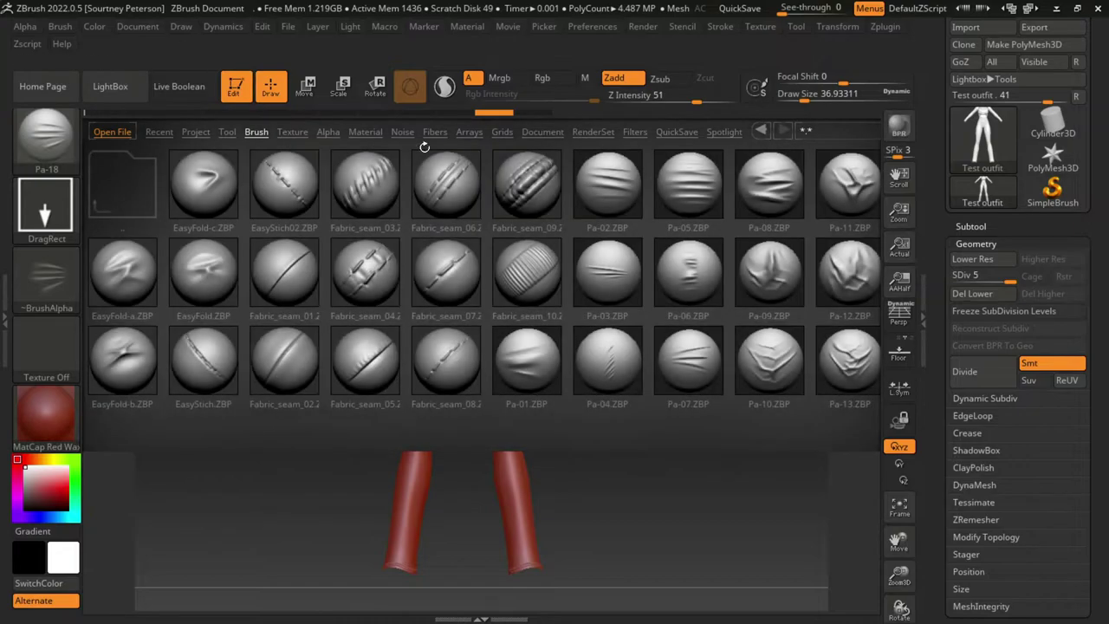
double_click(551, 374)
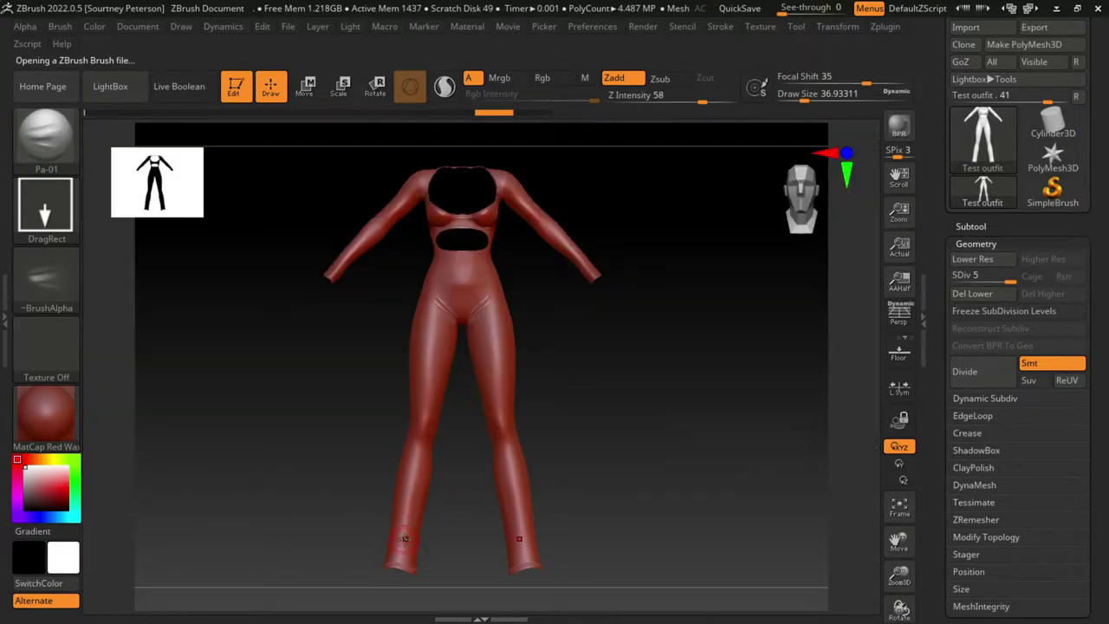
key(ctrl+z)
- Load the Pa-06 fold brush, enlarge the draw size to about 97, and try stamping folds on the thighs and knees
mouse_move(439, 225)
right_down()
mouse_move(485, 212)
mouse_move(475, 228)
mouse_move(416, 227)
right_up()
click(118, 87)
drag(725, 264, 597, 297)
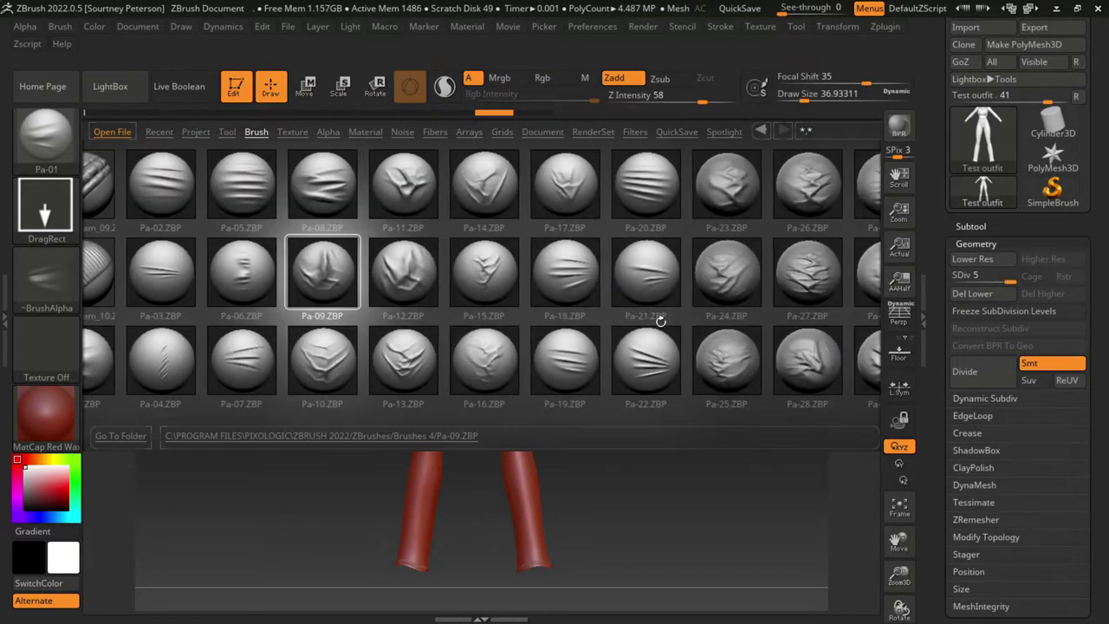
double_click(240, 273)
key(space)
mouse_move(496, 360)
mouse_down()
mouse_move(512, 360)
mouse_move(433, 416)
mouse_up()
key(ctrl+z)
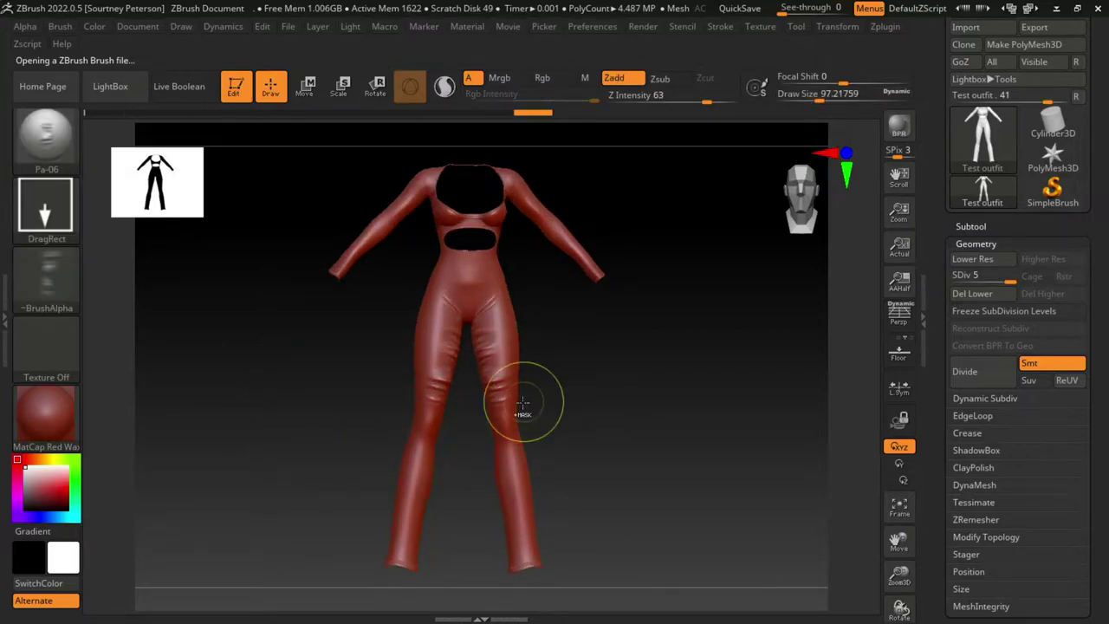
- Set the brush's Z Intensity to 26 and try stamping Pa-06 folds along the inner thighs and the side of the knee
key(space)
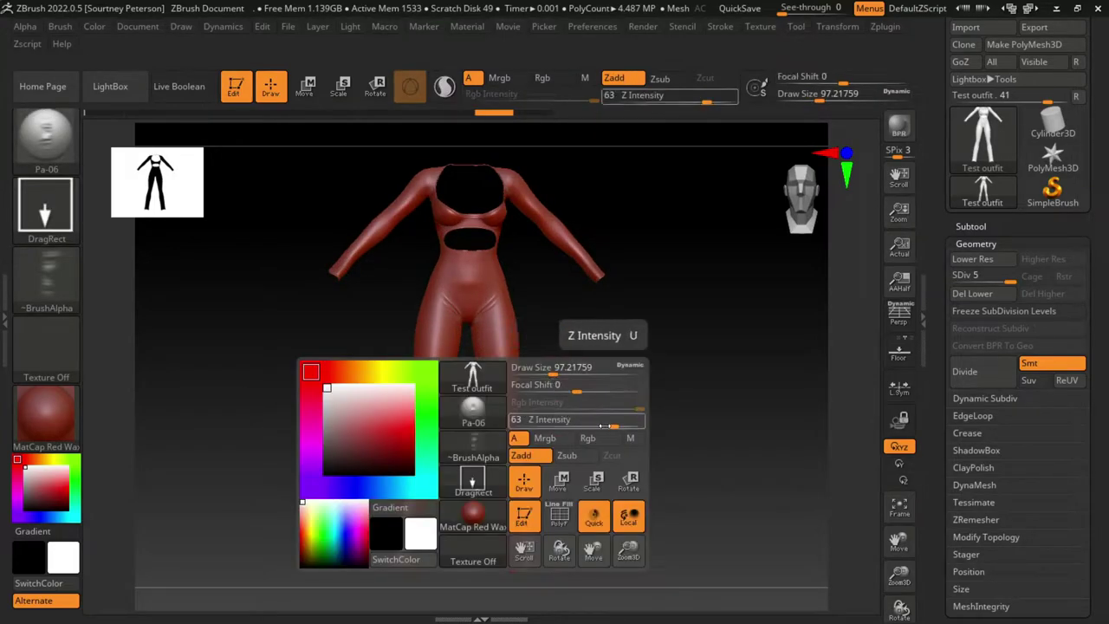
drag(596, 422, 544, 422)
drag(462, 350, 441, 358)
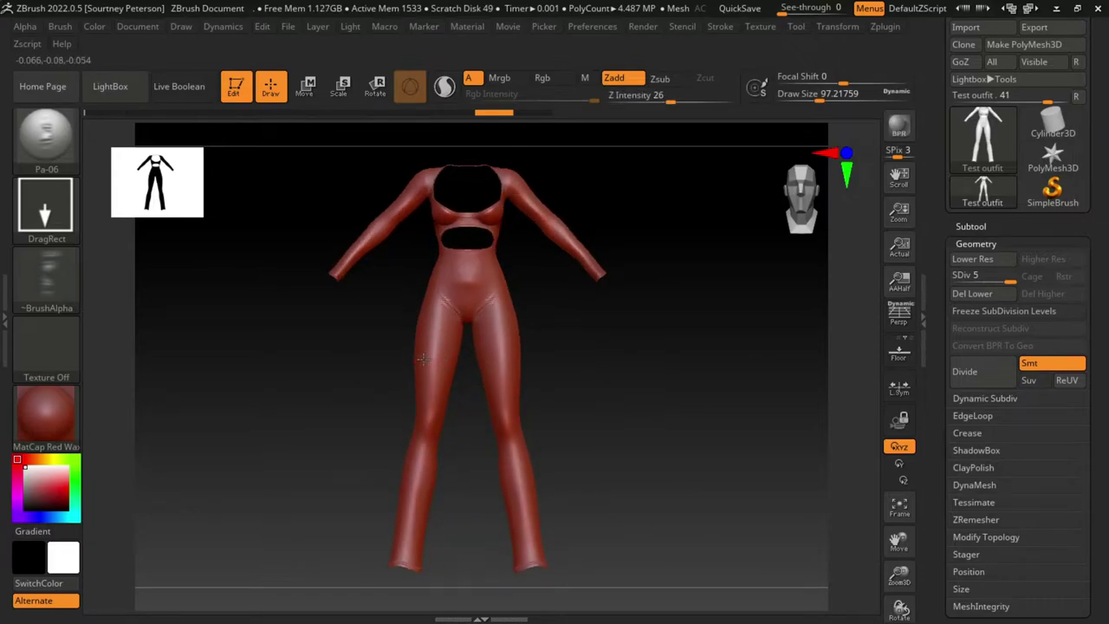
right_drag(422, 359, 451, 355)
drag(456, 364, 458, 436)
shift+right_drag(458, 436, 482, 428)
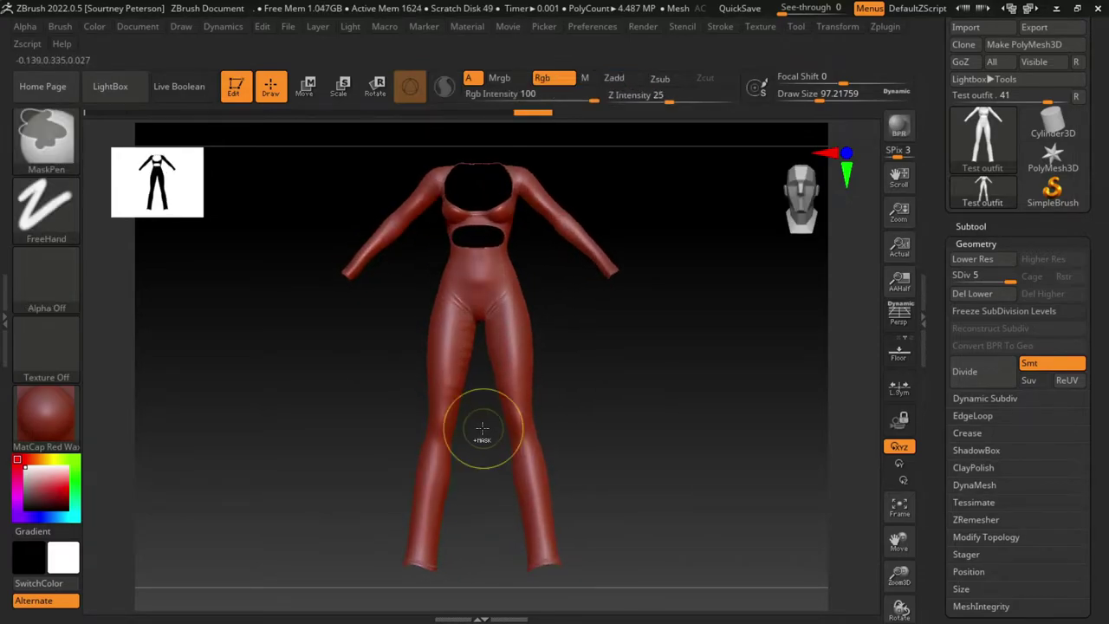
mouse_move(482, 427)
mouse_down()
mouse_move(542, 416)
mouse_move(503, 394)
mouse_move(465, 393)
mouse_move(554, 407)
mouse_move(529, 379)
mouse_up()
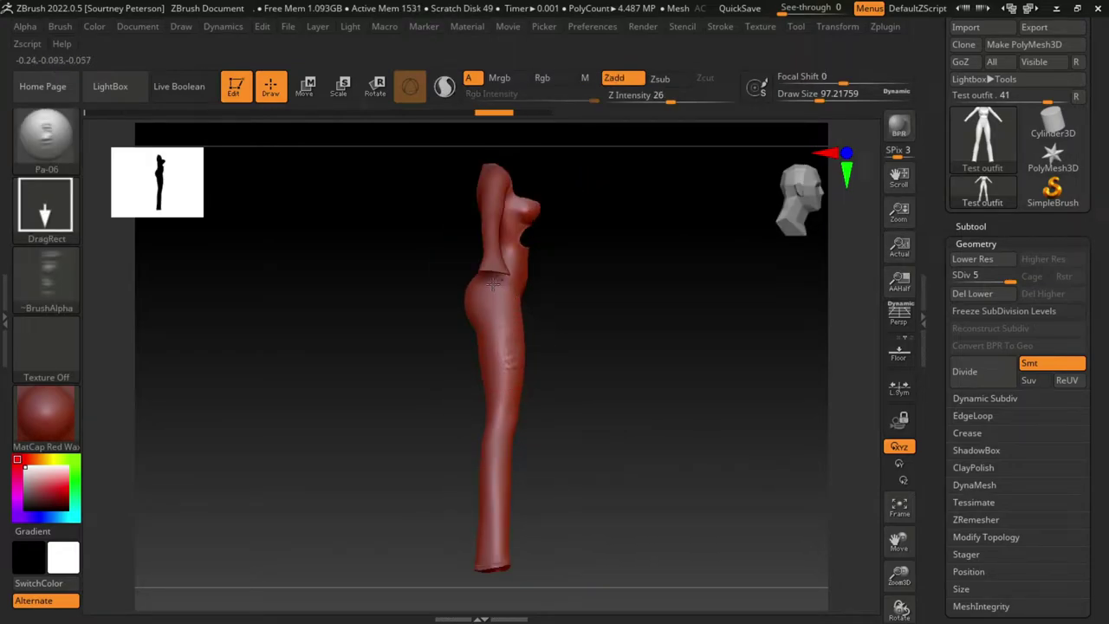
drag(512, 364, 503, 392)
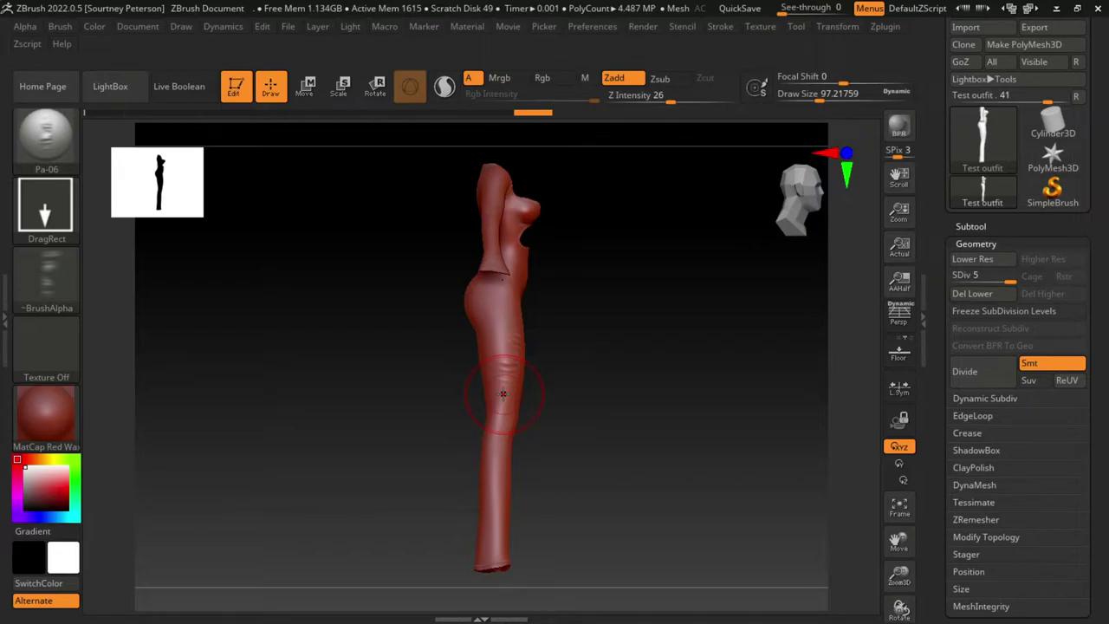
- Browse the LightBox fold brushes and load T-05 for use on the legs
drag(650, 394, 597, 399)
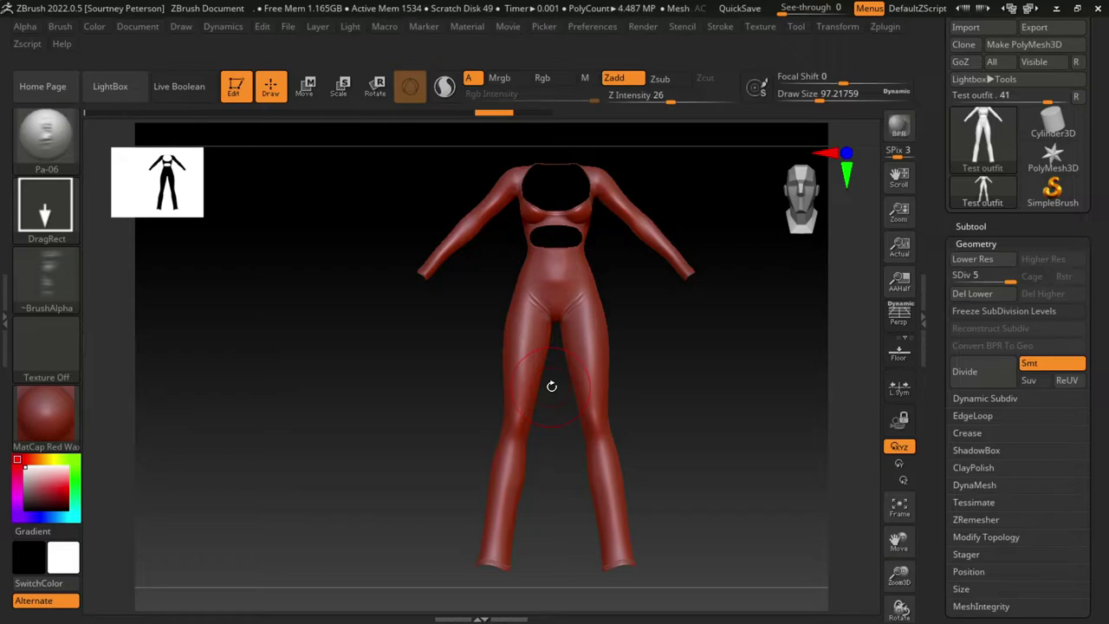
ctrl+right_drag(525, 359, 511, 411)
right_drag(511, 411, 485, 412)
click(110, 86)
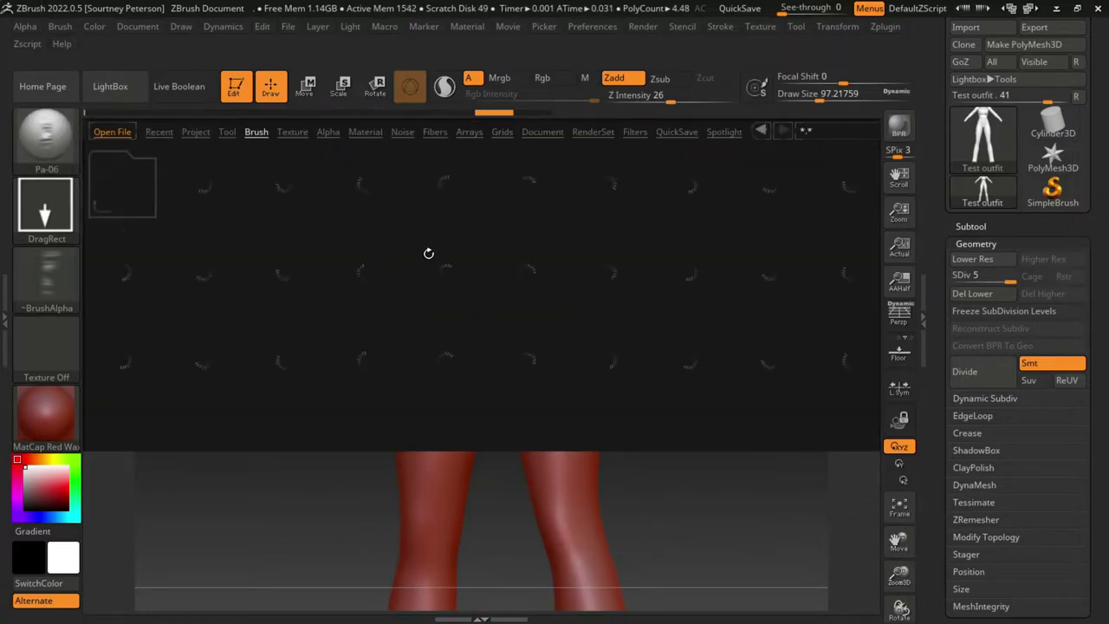
drag(618, 297, 554, 307)
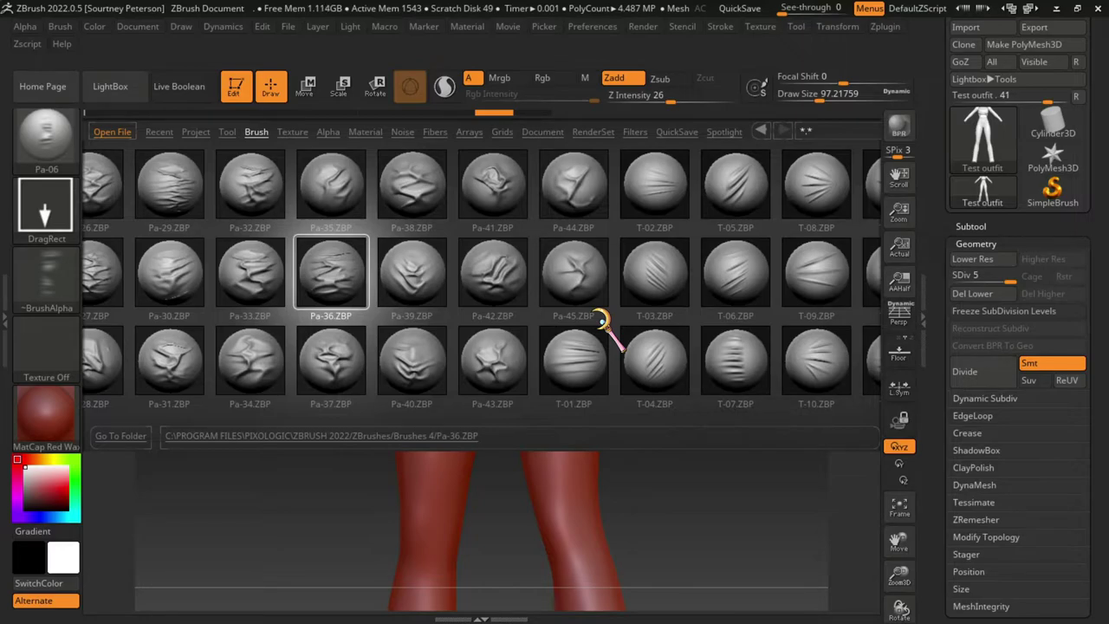
double_click(735, 184)
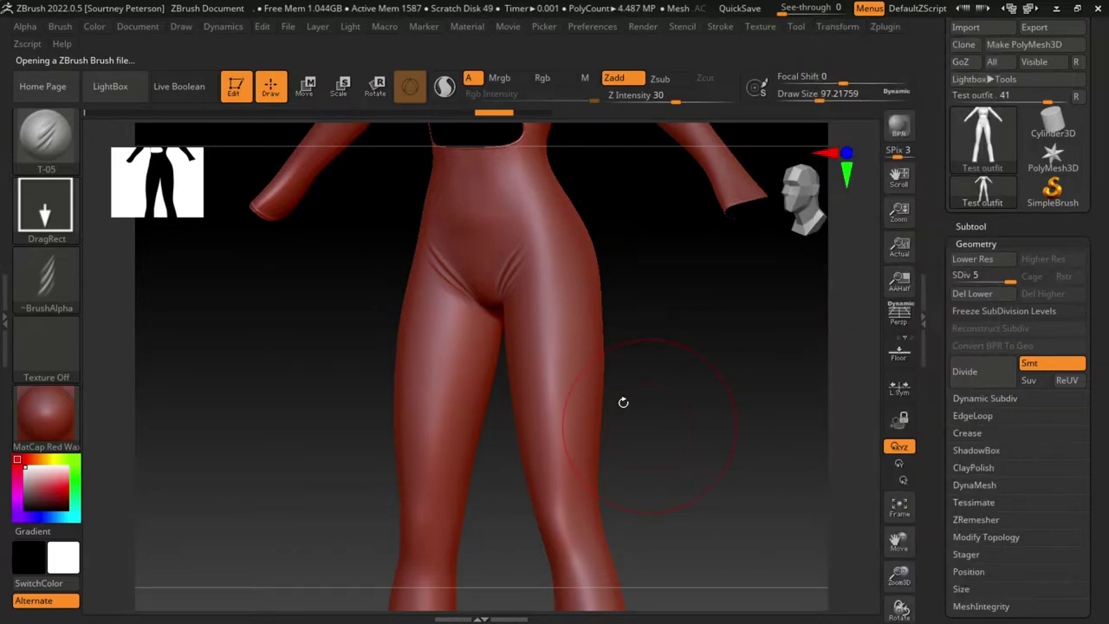
- Try stamping a T-05 fold across the inner thigh
drag(461, 386, 420, 451)
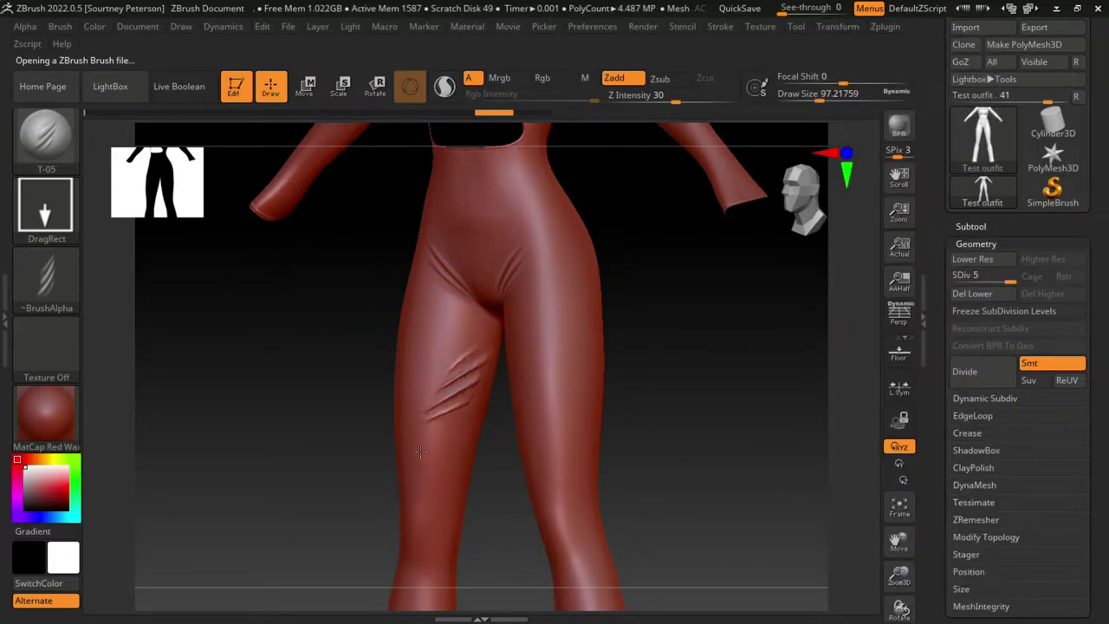
shift+right_drag(420, 451, 466, 446)
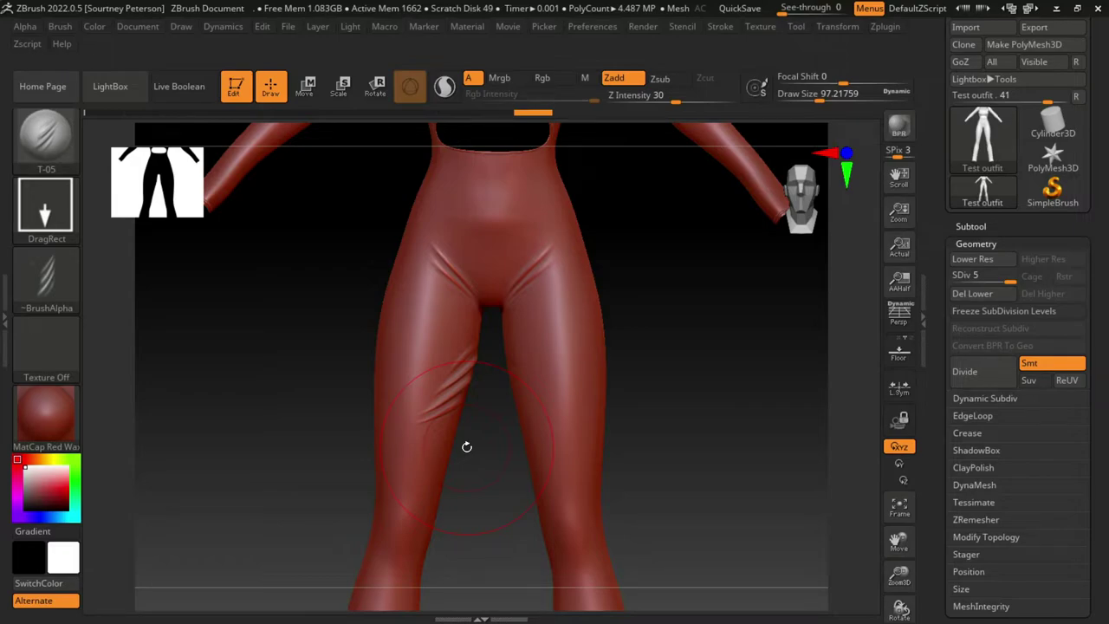
mouse_move(457, 435)
shift+mouse_down()
mouse_move(463, 386)
mouse_move(453, 437)
shift+mouse_up()
mouse_move(453, 437)
right_down()
mouse_move(417, 438)
mouse_move(453, 434)
mouse_move(447, 416)
right_up()
key(ctrl+z)
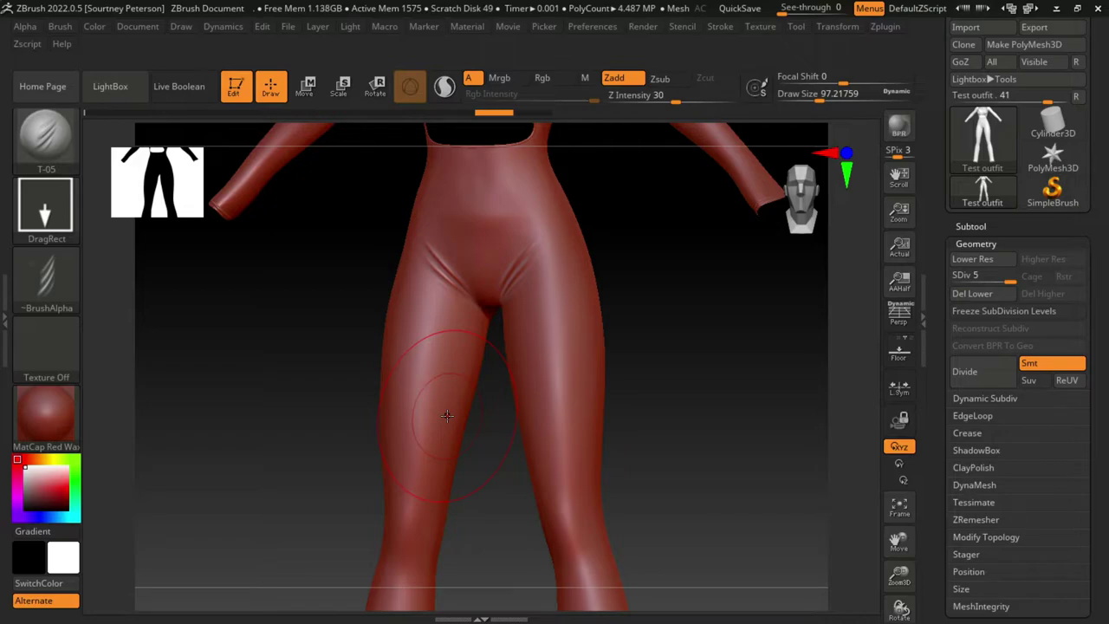
key(ctrl+d)
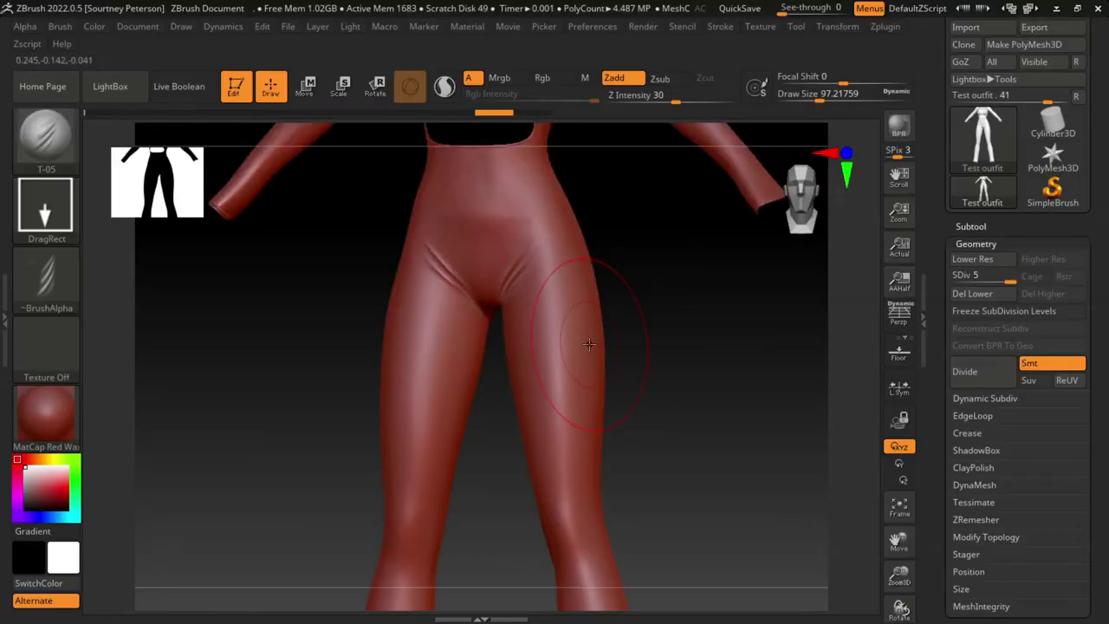
- Stamp diagonal T-05 folds down the front of the inner thigh
right_drag(589, 344, 494, 415)
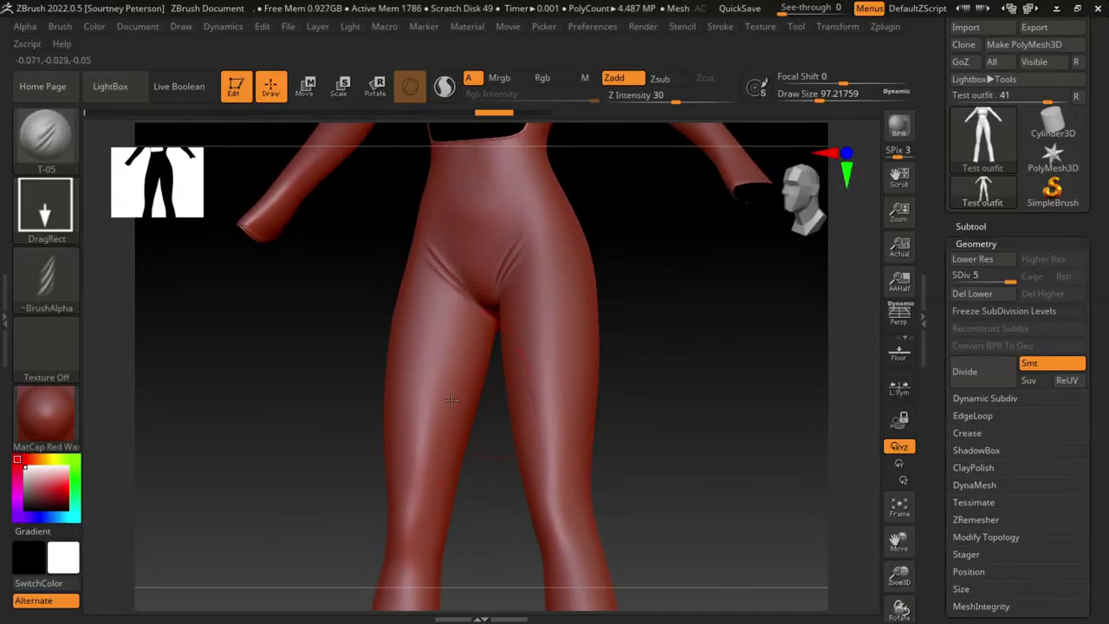
mouse_move(448, 395)
mouse_down()
mouse_move(452, 364)
mouse_move(484, 351)
mouse_move(485, 399)
mouse_up()
drag(473, 358, 426, 433)
drag(476, 375, 420, 451)
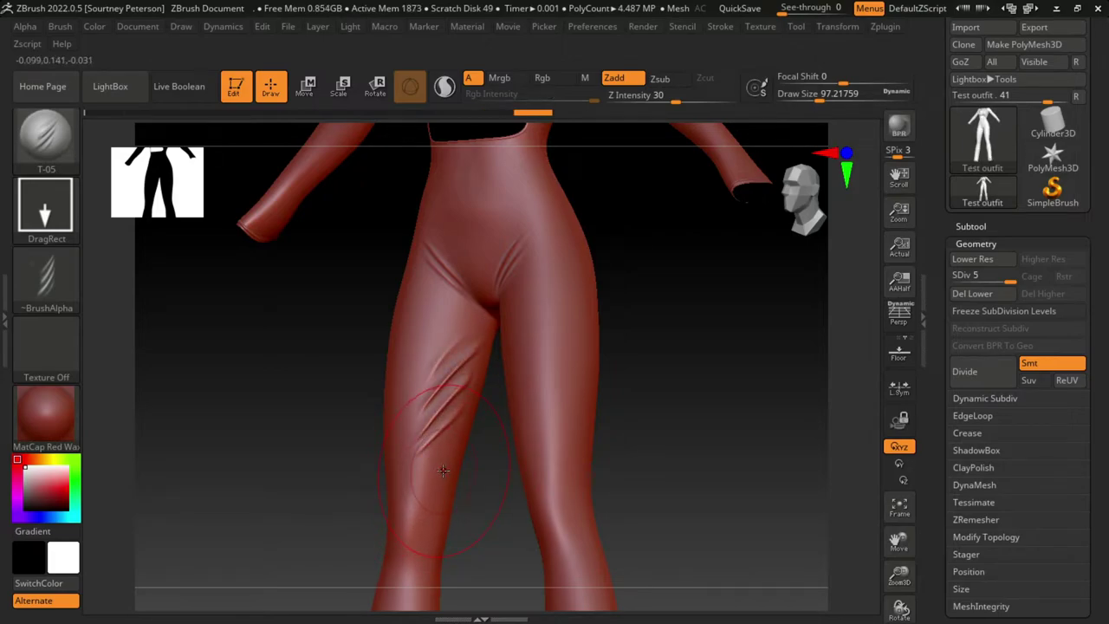
- Set the brush's Z Intensity to 25 and draw size to about 83, and smooth the lower ends of the thigh folds
right_drag(443, 471, 437, 457)
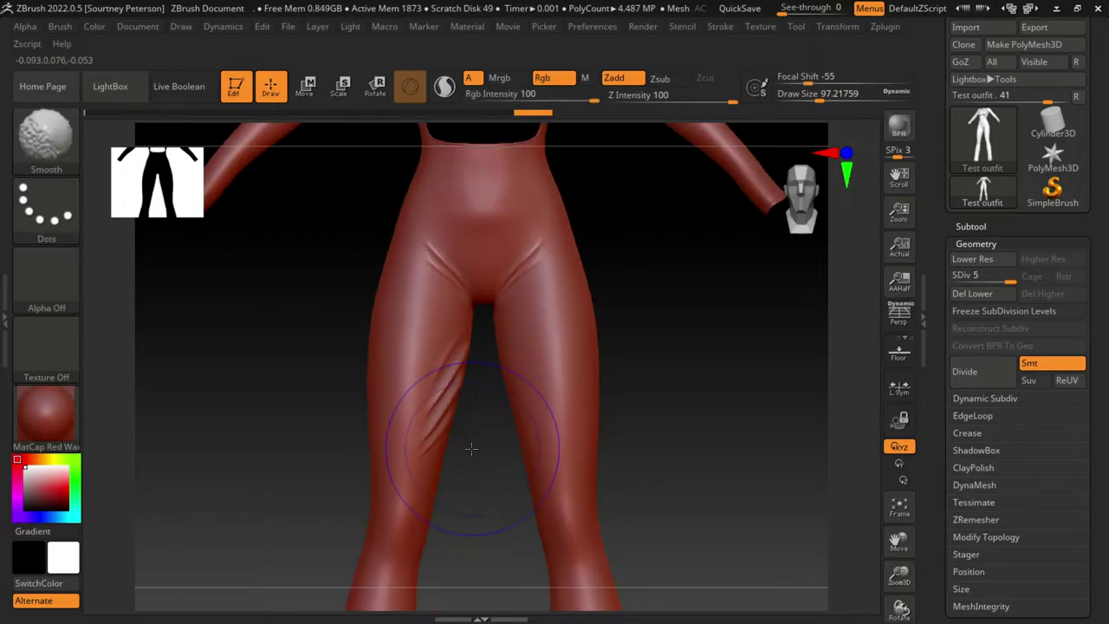
key(space)
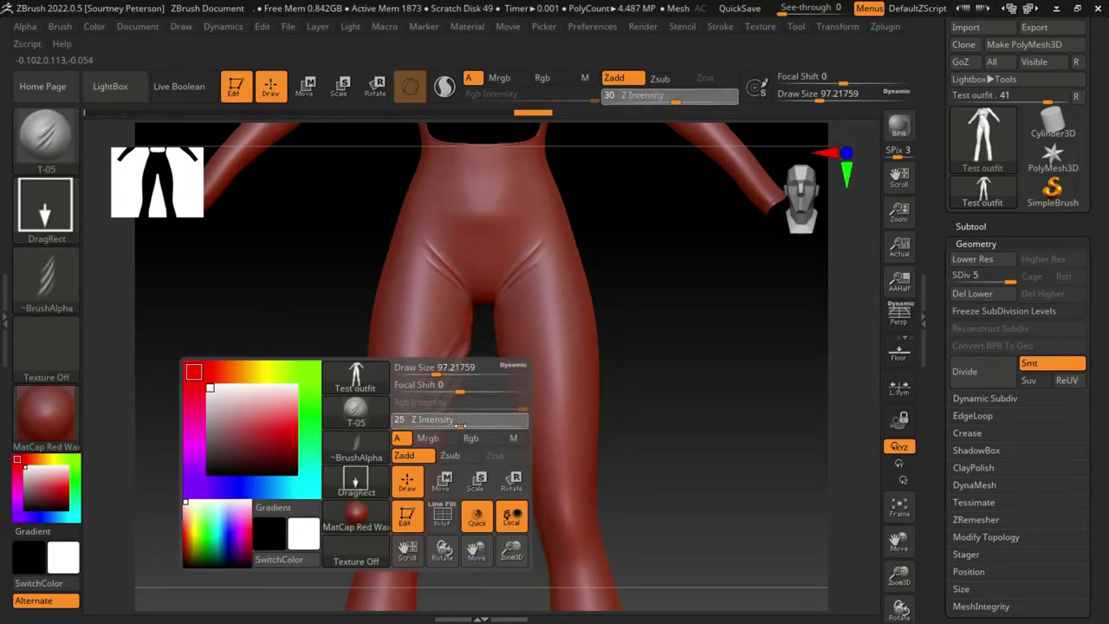
drag(437, 370, 433, 370)
key(shift)
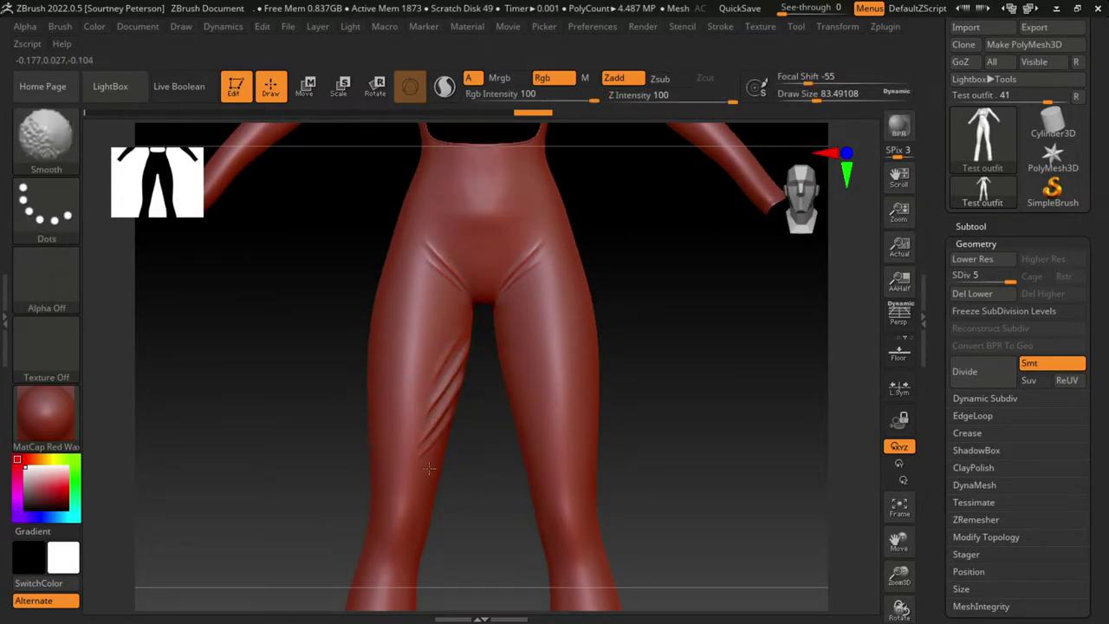
key(shift)
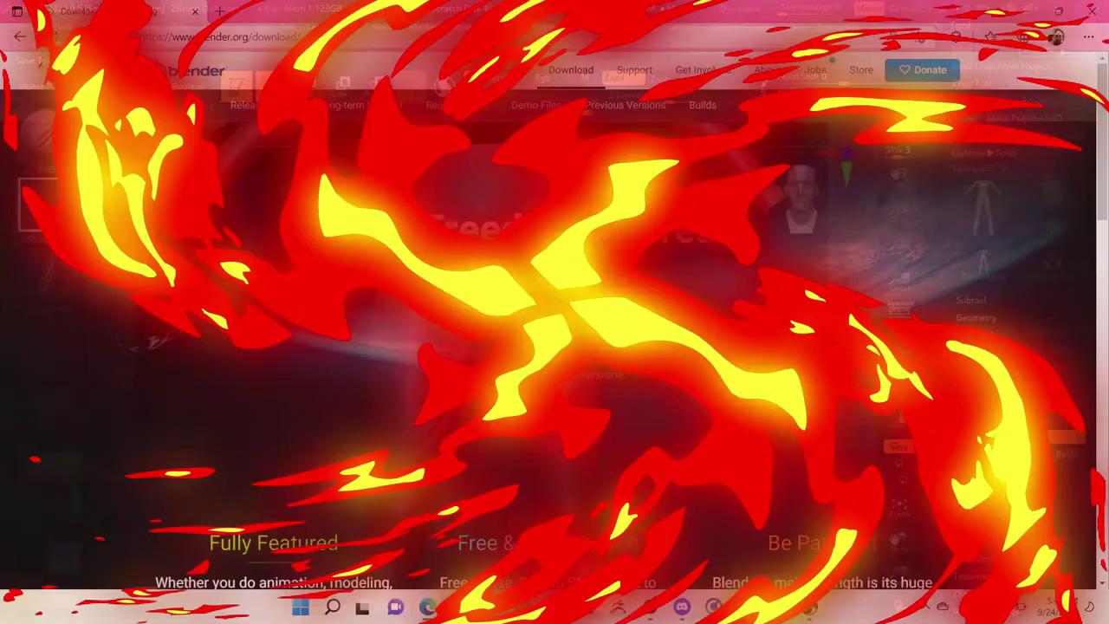
- Look over the Blender download page in the web browser and download Blender 3.3 for Windows
scroll(719, 403, down, 2)
scroll(724, 406, down, 1)
scroll(728, 409, up, 4)
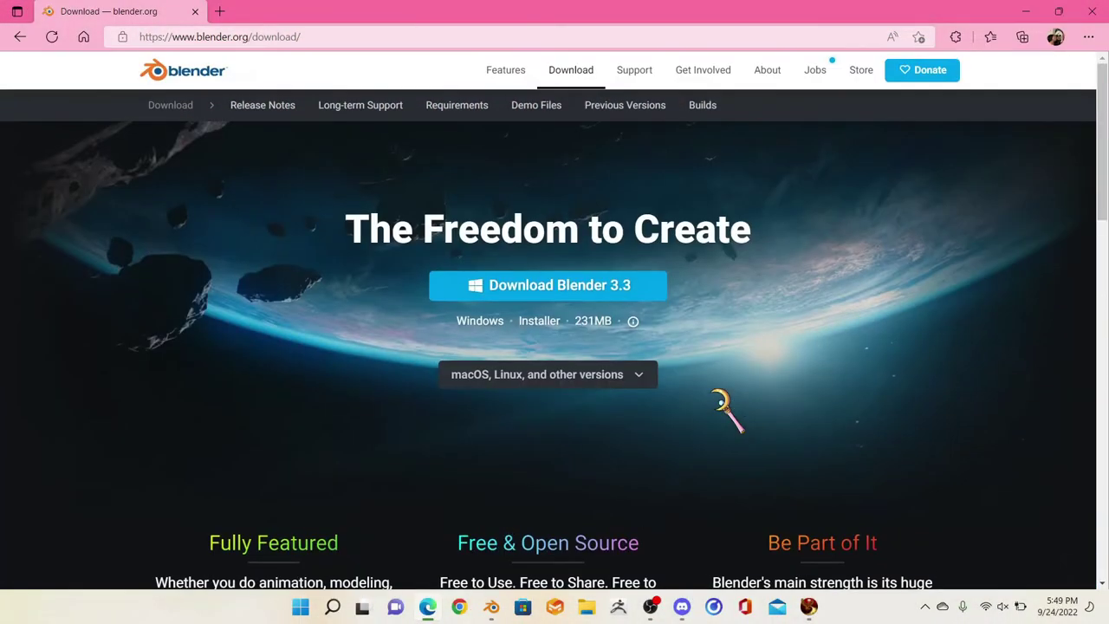
click(557, 288)
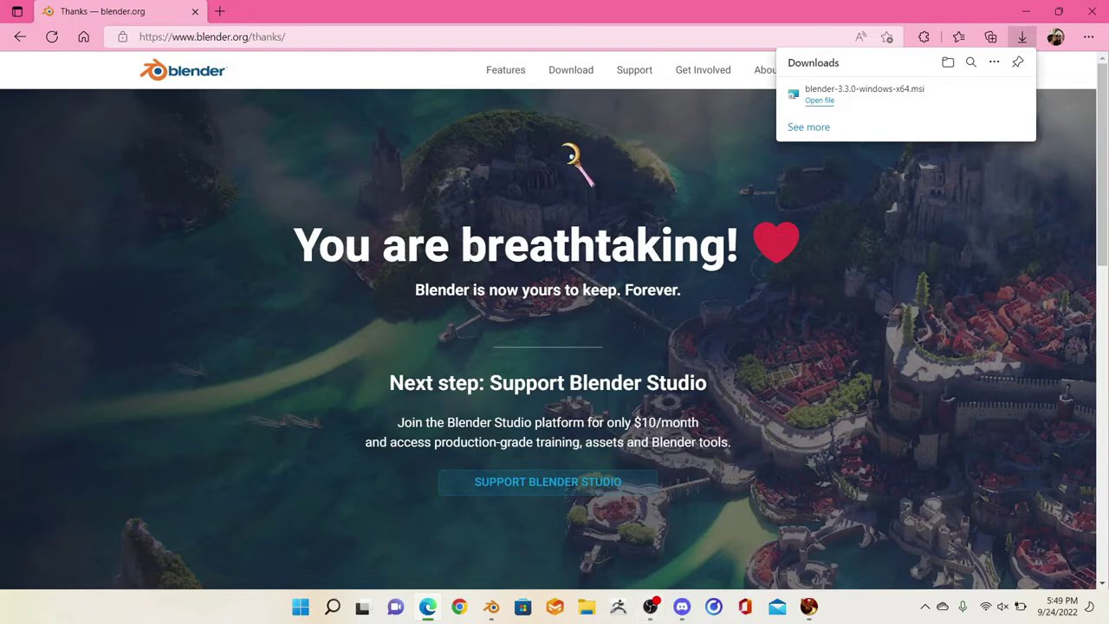
- Open Blender's Features page and examine the overview of its feature categories
click(502, 71)
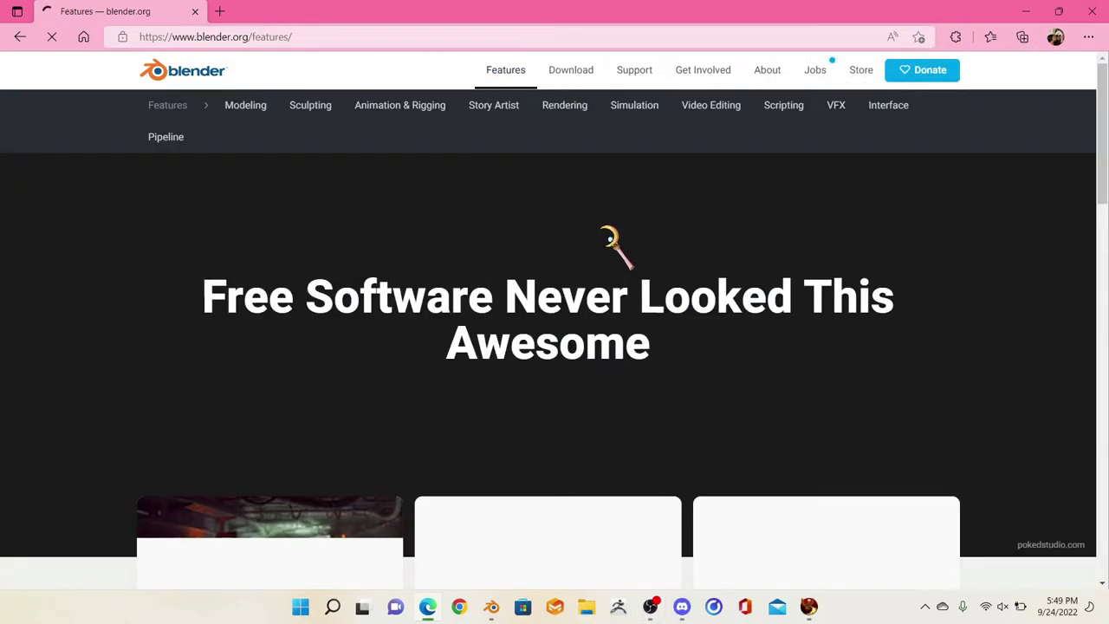
scroll(615, 247, down, 3)
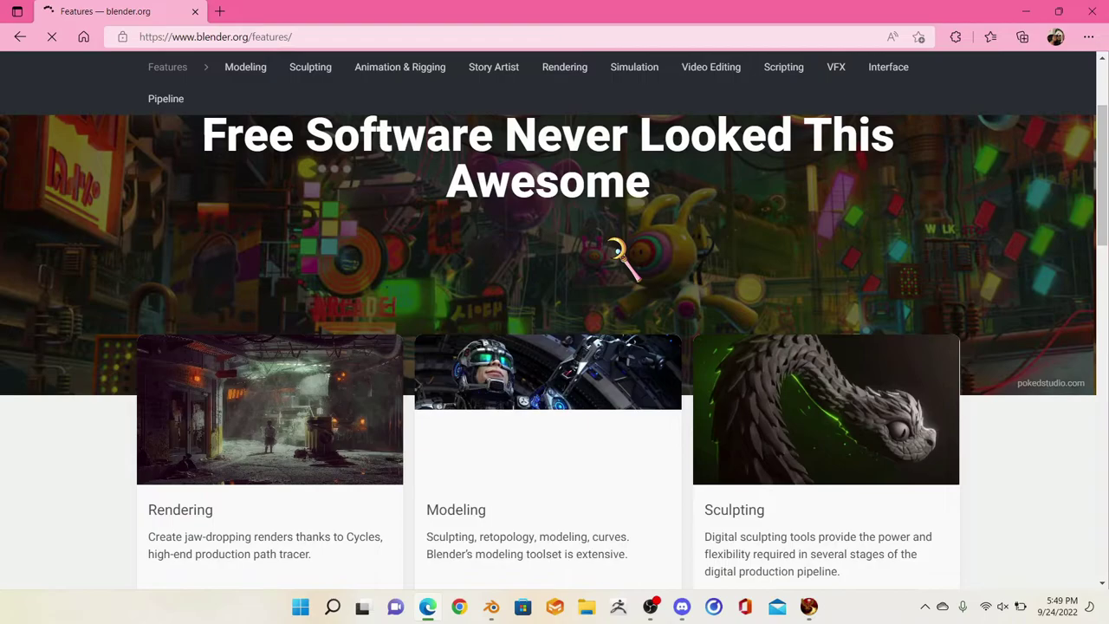
scroll(617, 252, down, 5)
scroll(617, 251, down, 6)
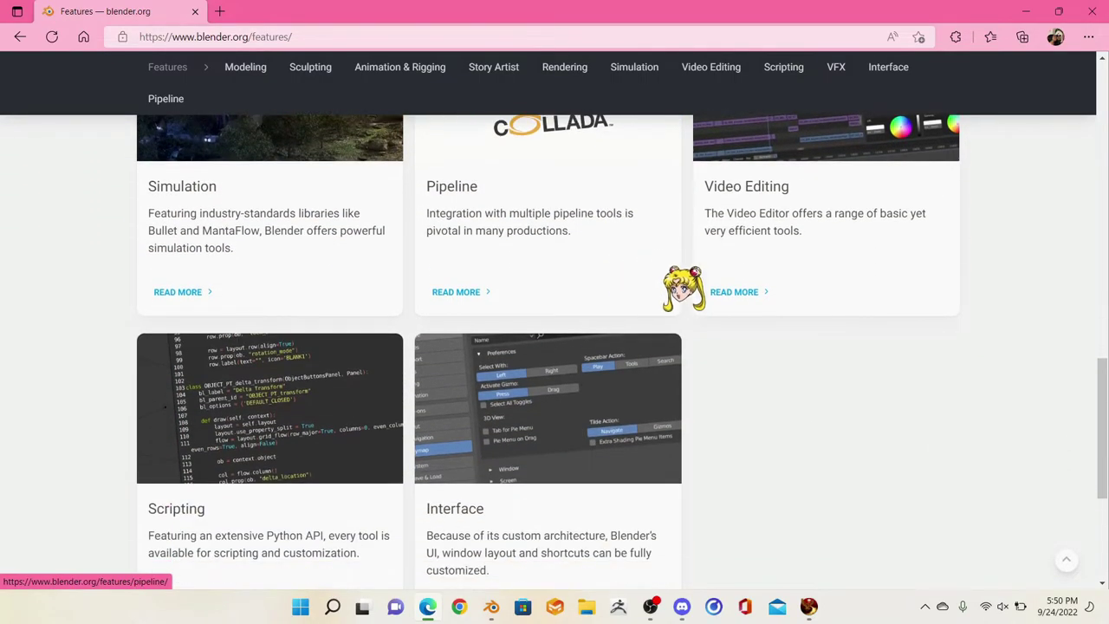
scroll(673, 268, down, 3)
scroll(676, 276, up, 8)
scroll(673, 294, up, 6)
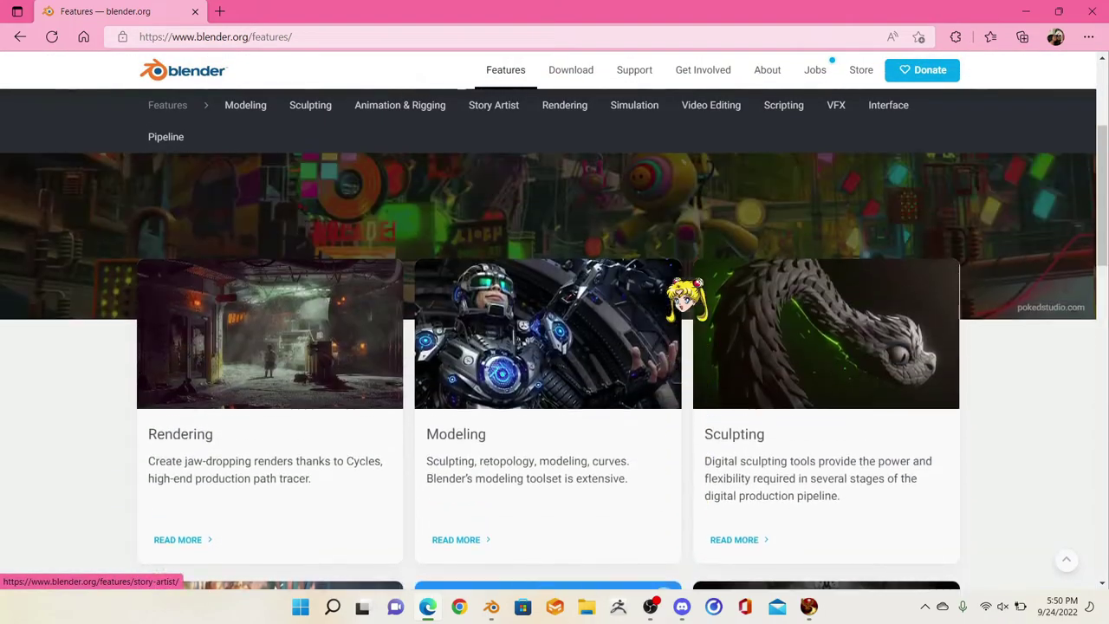
- View the Rendering, Simulation, Video Editing, and Scripting feature pages
click(564, 108)
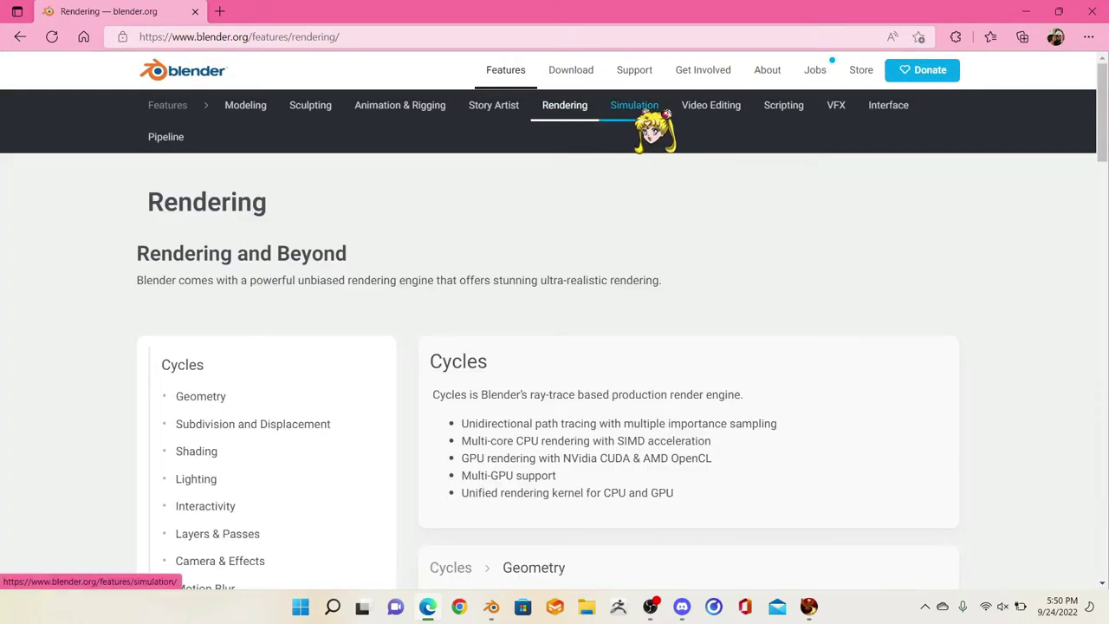
click(643, 111)
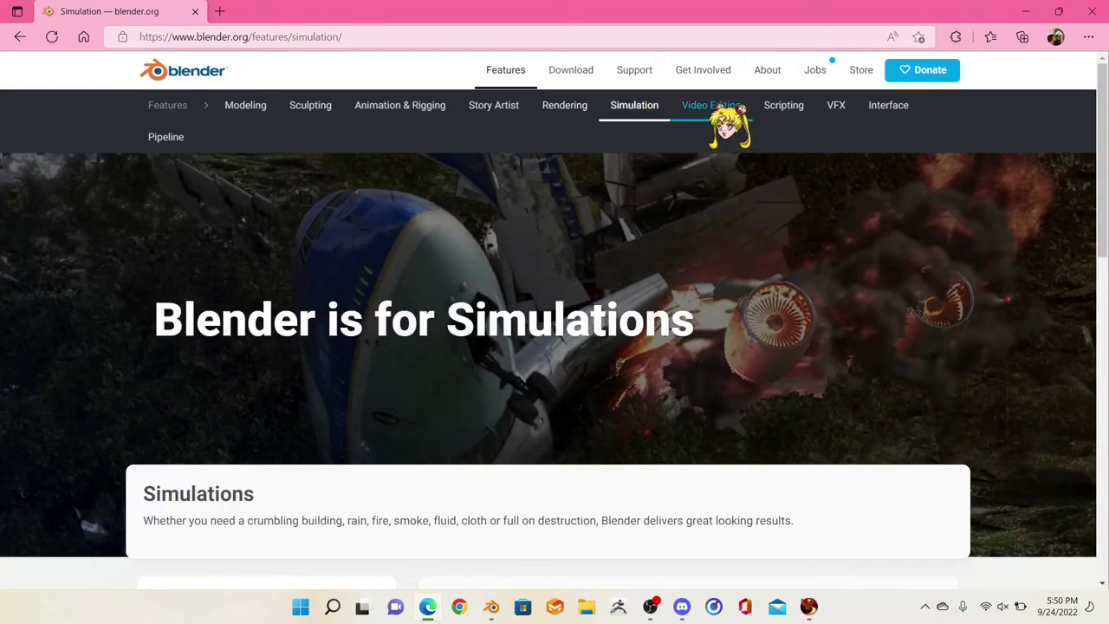
click(719, 108)
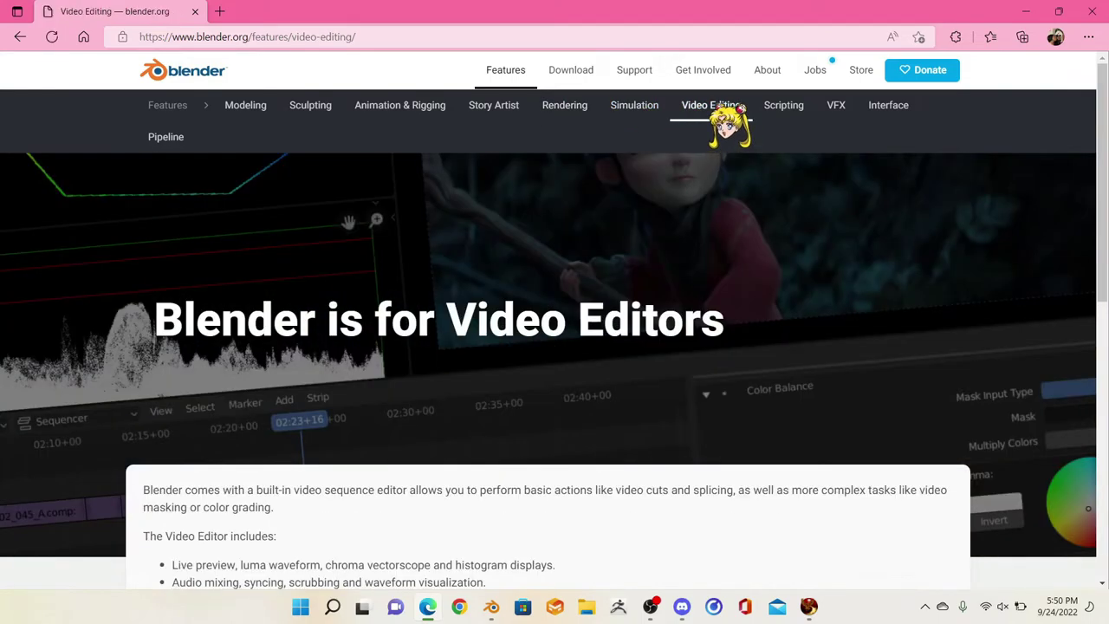
click(780, 111)
click(684, 607)
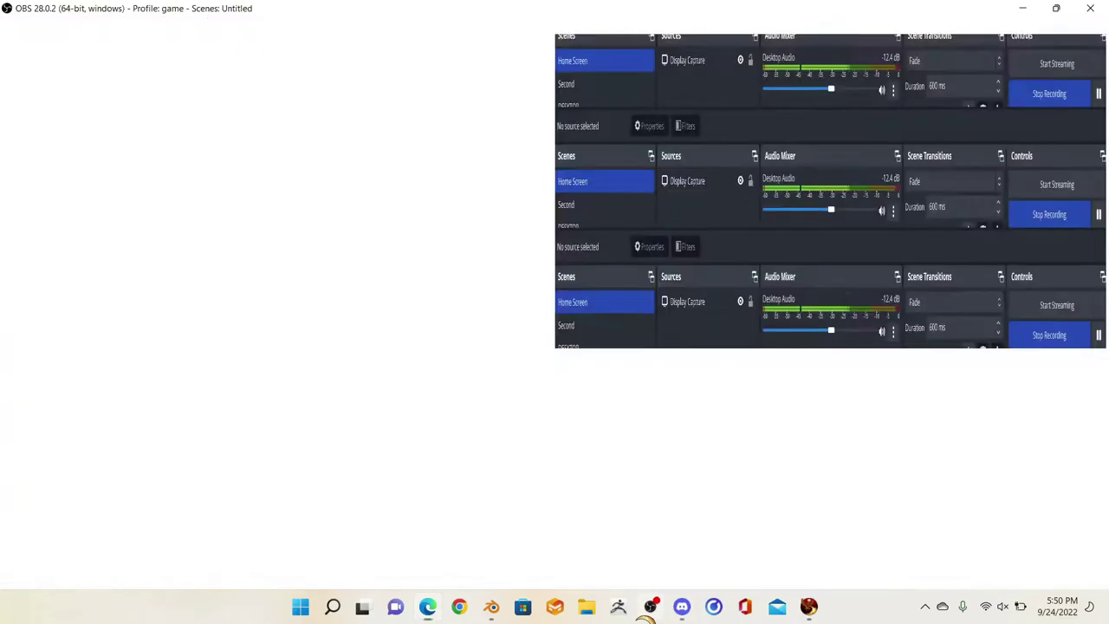
click(953, 454)
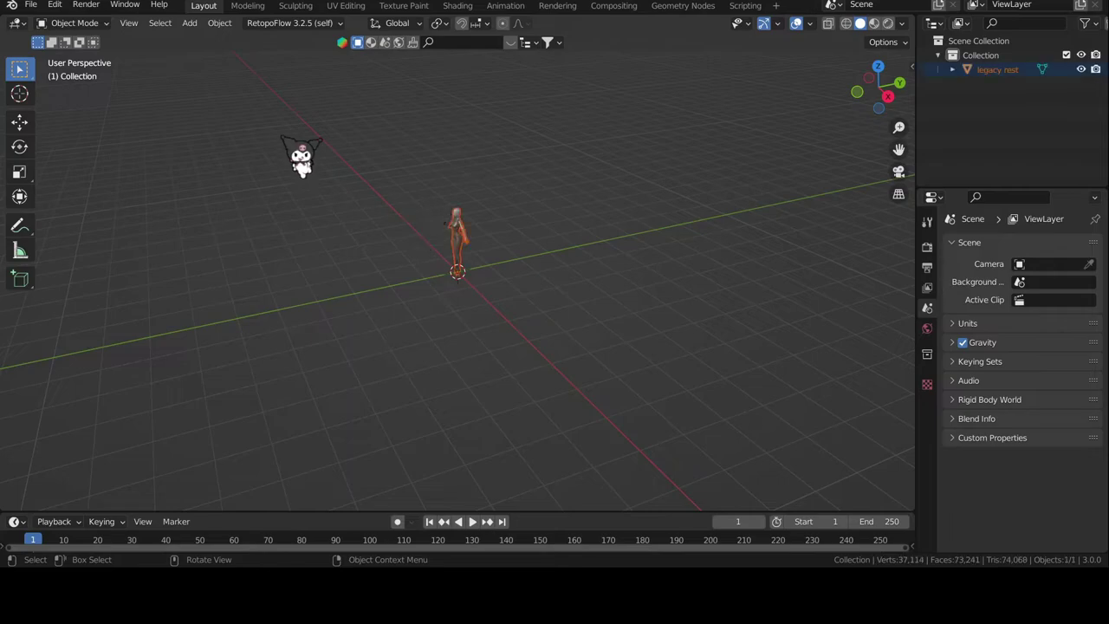
- In Blender, frame the character in front view and open the dress eb object in Edit Mode
key(KP_Decimal)
key(KP_1)
click(288, 249)
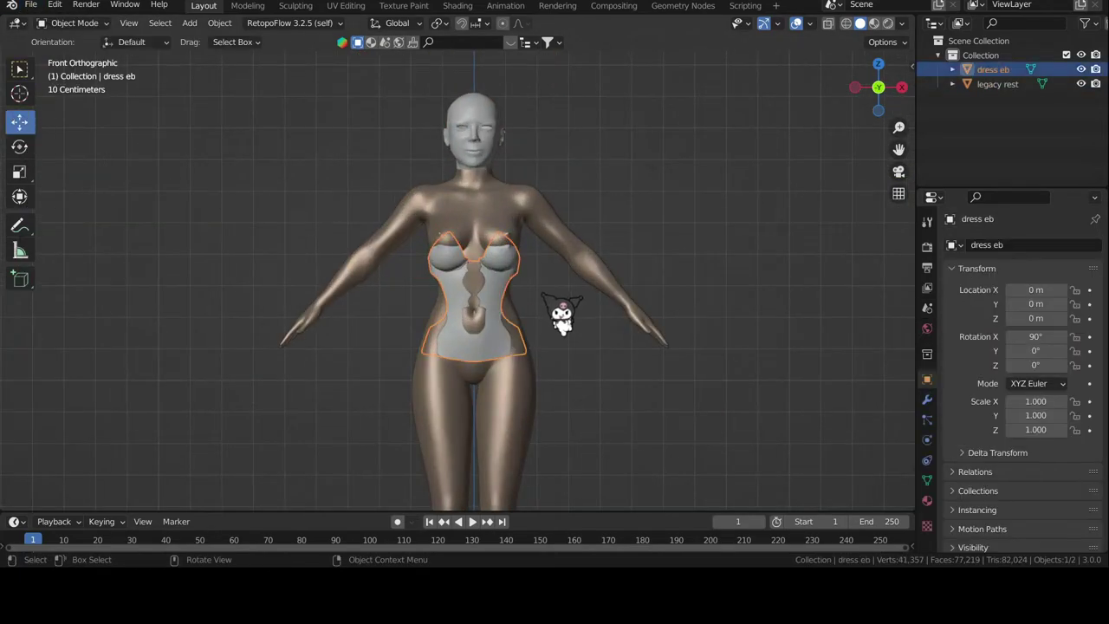
key(Tab)
key(KP_Decimal)
- Select the edge loop along the dress's bottom hem
key(alt+a)
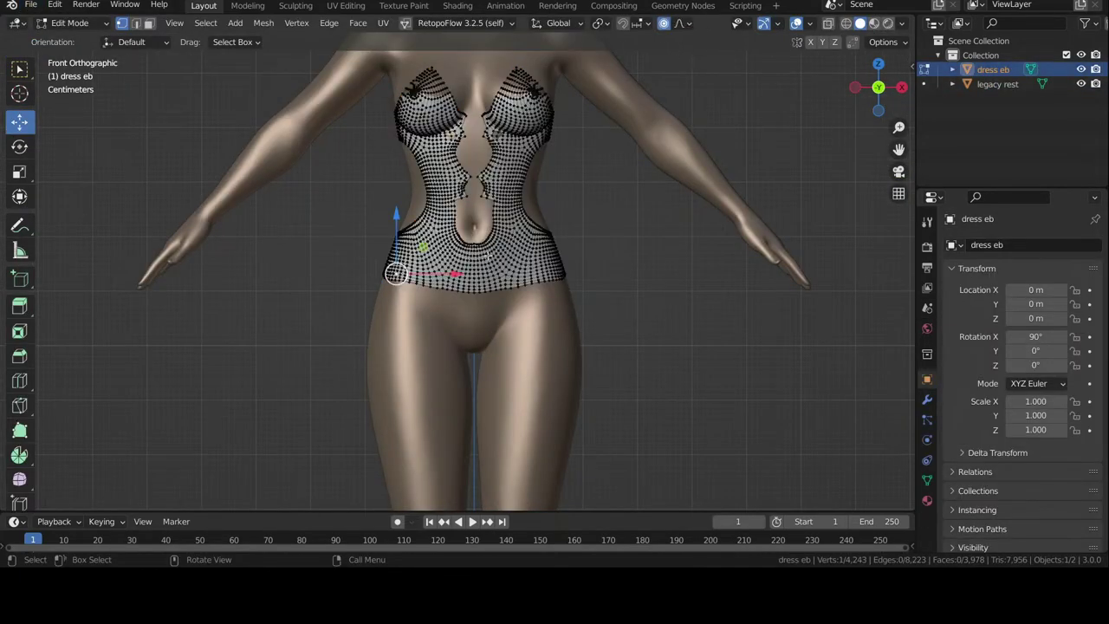
scroll(442, 282, up, 4)
key(ctrl+KP_Add)
key(ctrl+KP_Add)
key(ctrl+KP_Add)
scroll(446, 281, down, 6)
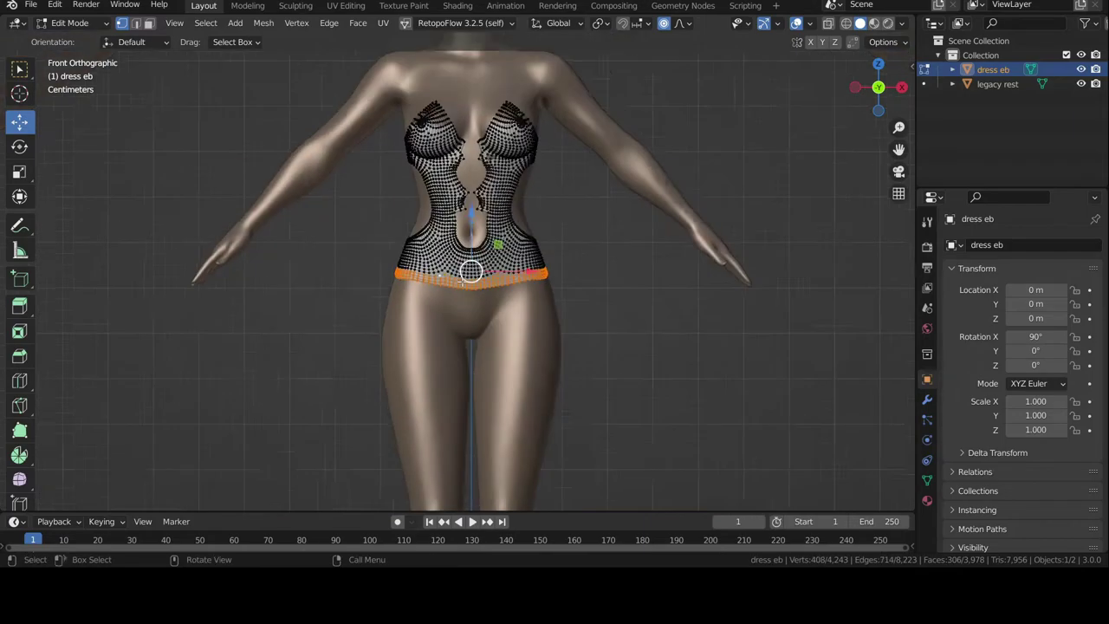
drag(453, 279, 450, 276)
- Extrude the hem loop down over the hips and upper thighs in two sections, scaling it along X to fit the body
key(e)
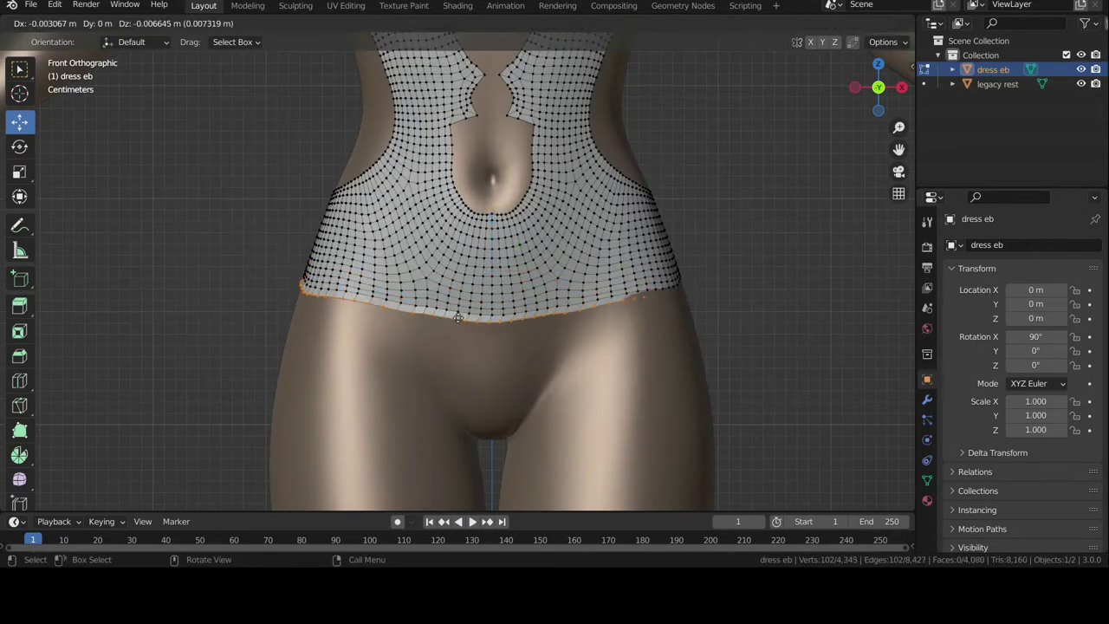
click(682, 346)
key(s)
click(682, 319)
key(g)
click(682, 319)
key(s)
key(x)
click(698, 318)
scroll(698, 318, down, 6)
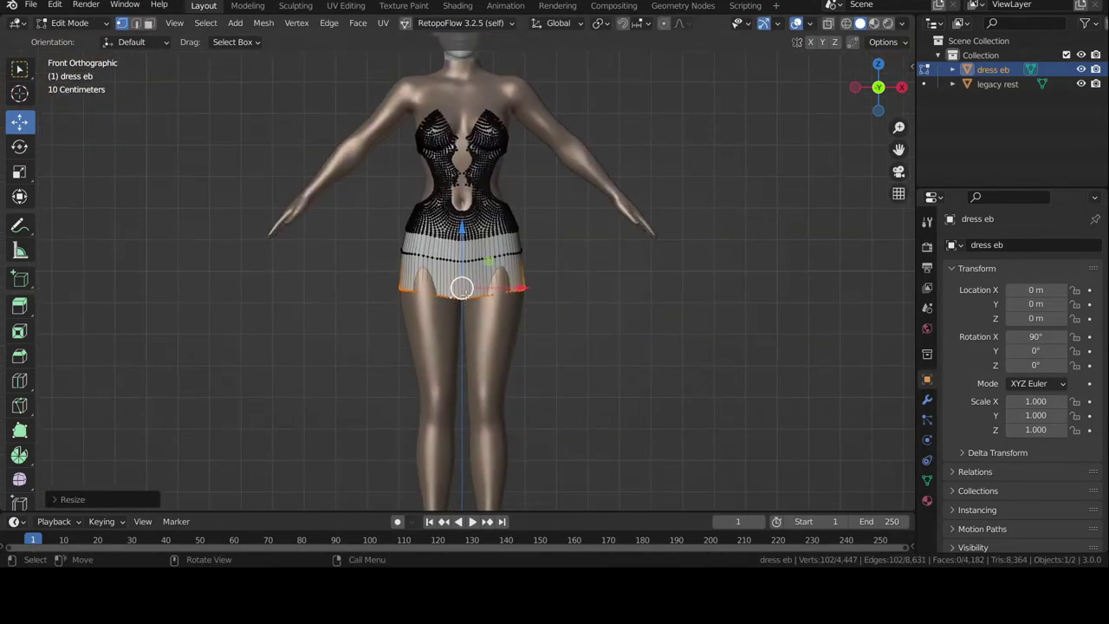
- Extrude two more skirt sections down toward the knees and scale each new hem loop to shape the skirt
key(e)
click(464, 336)
key(s)
click(467, 336)
key(e)
click(473, 366)
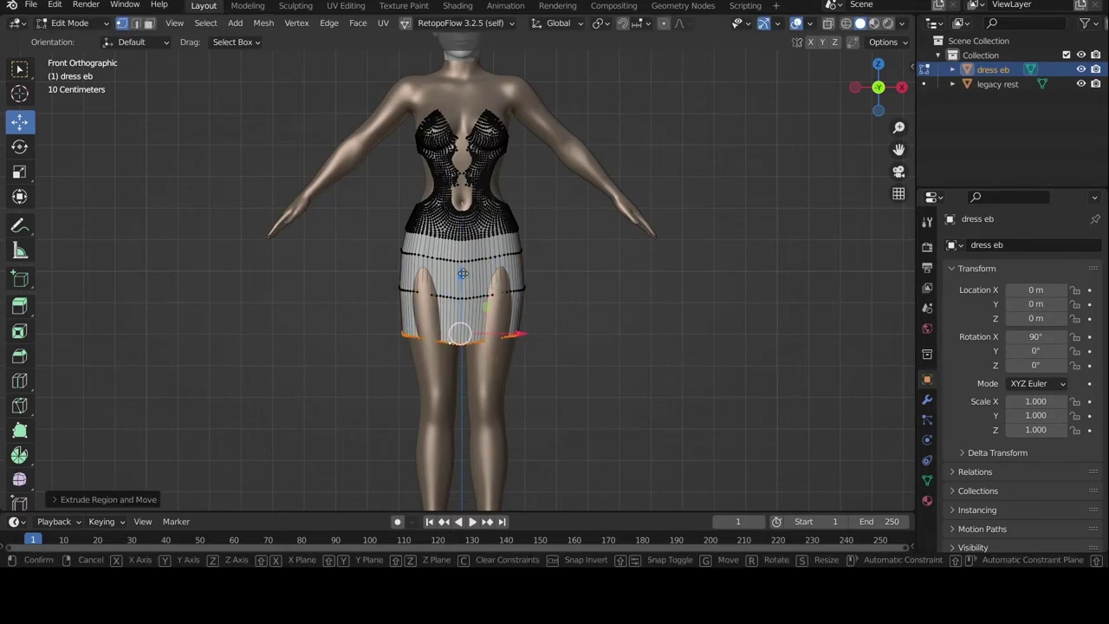
key(s)
click(490, 351)
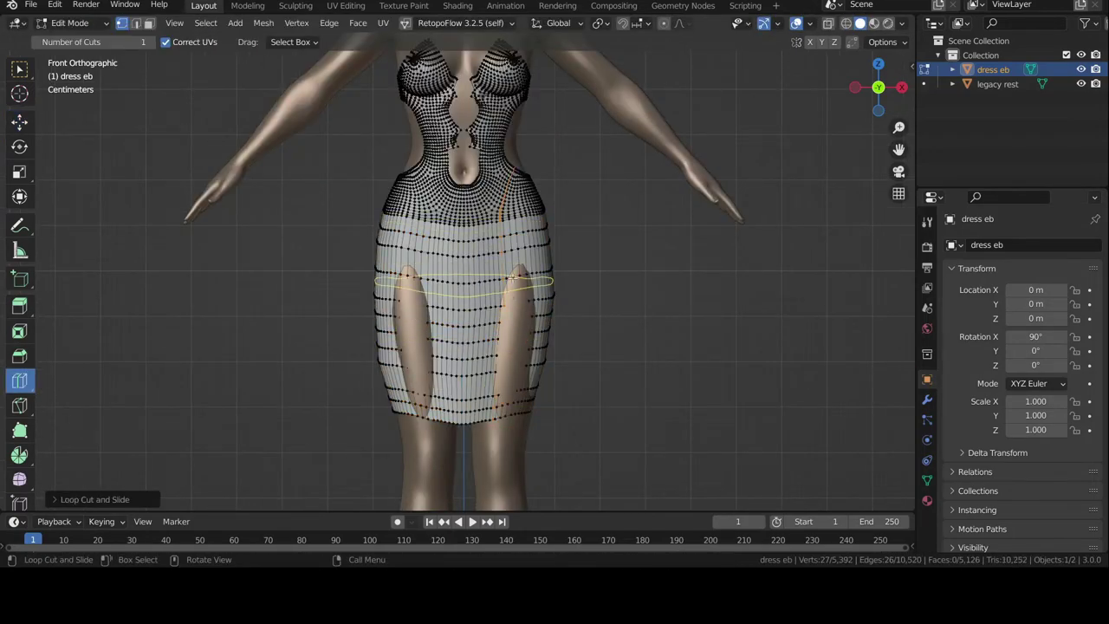
- Return the dress to Object Mode and bring up the Quad Remesher settings
click(70, 23)
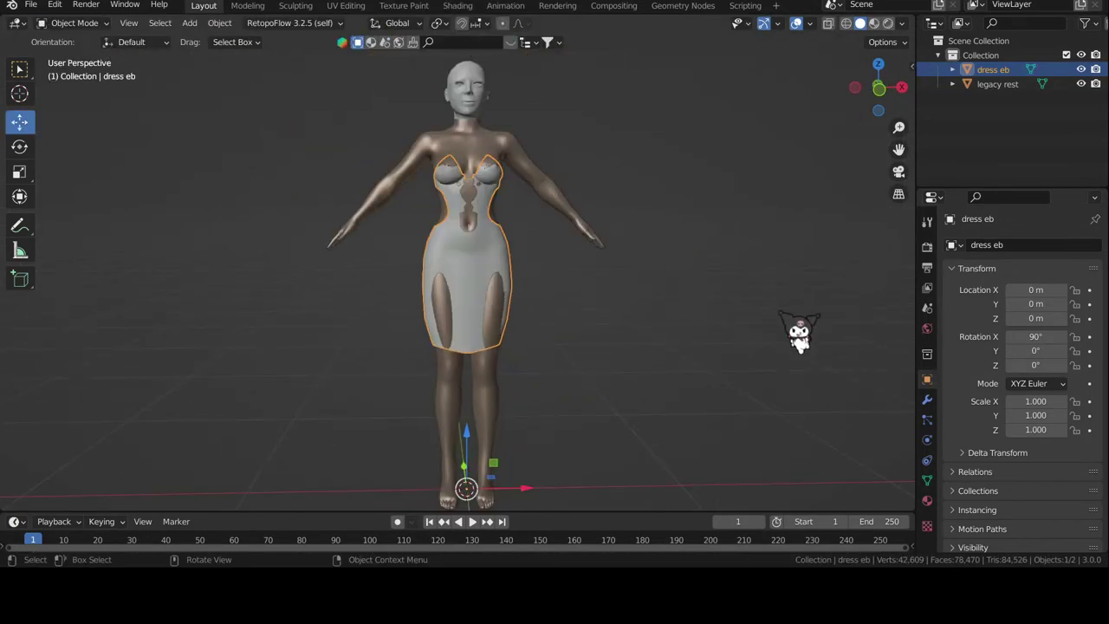
key(n)
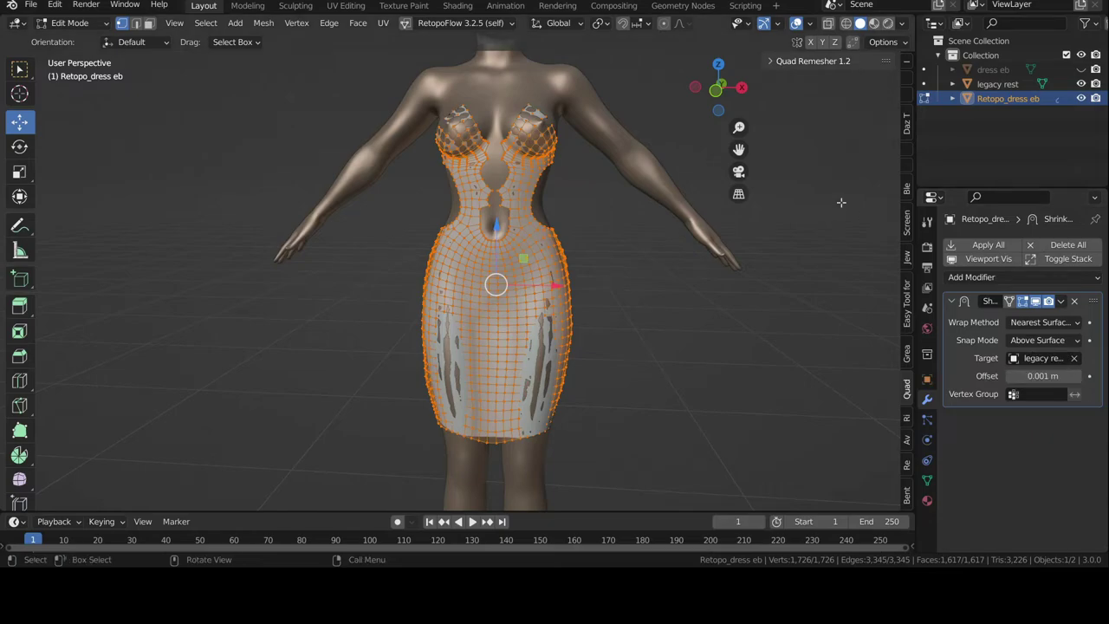
- In front view, reshape the lower corners of both side cutouts on Retopo_dress eb by moving vertices with proportional editing
key(Tab)
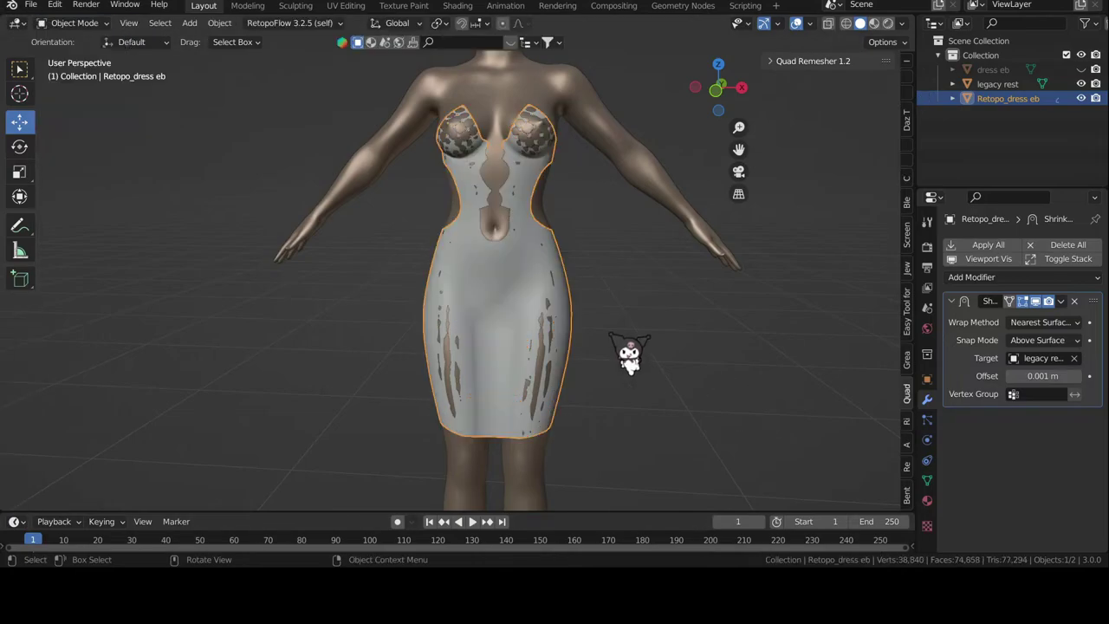
key(KP_1)
shift+middle_drag(590, 374, 572, 322)
key(Tab)
key(alt+a)
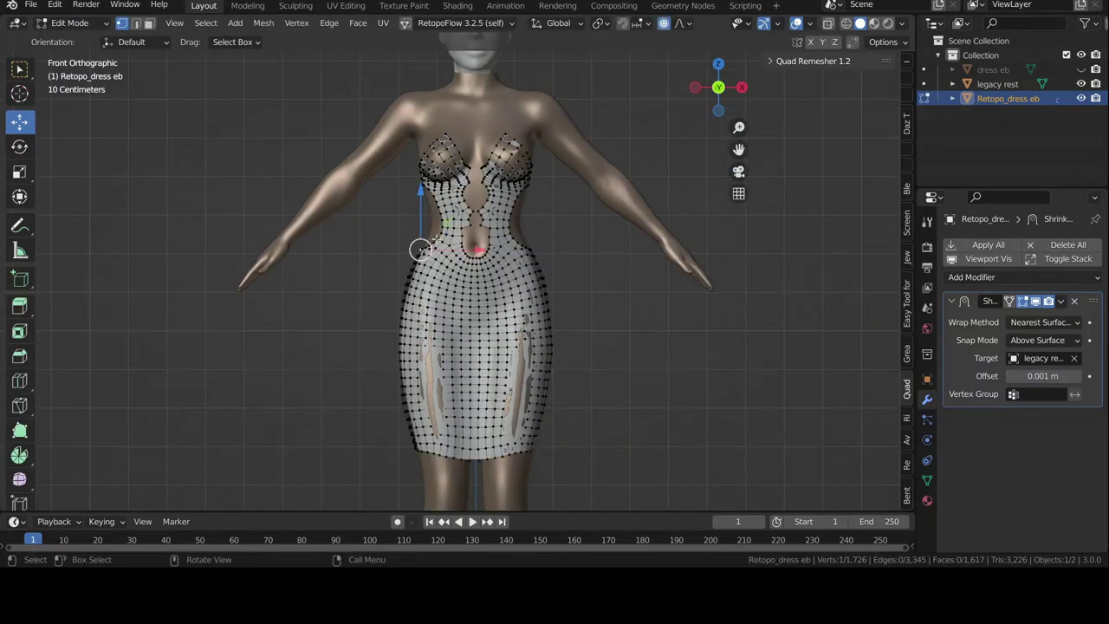
scroll(436, 239, up, 2)
key(g)
click(351, 245)
key(g)
click(345, 252)
click(562, 243)
key(g)
click(571, 253)
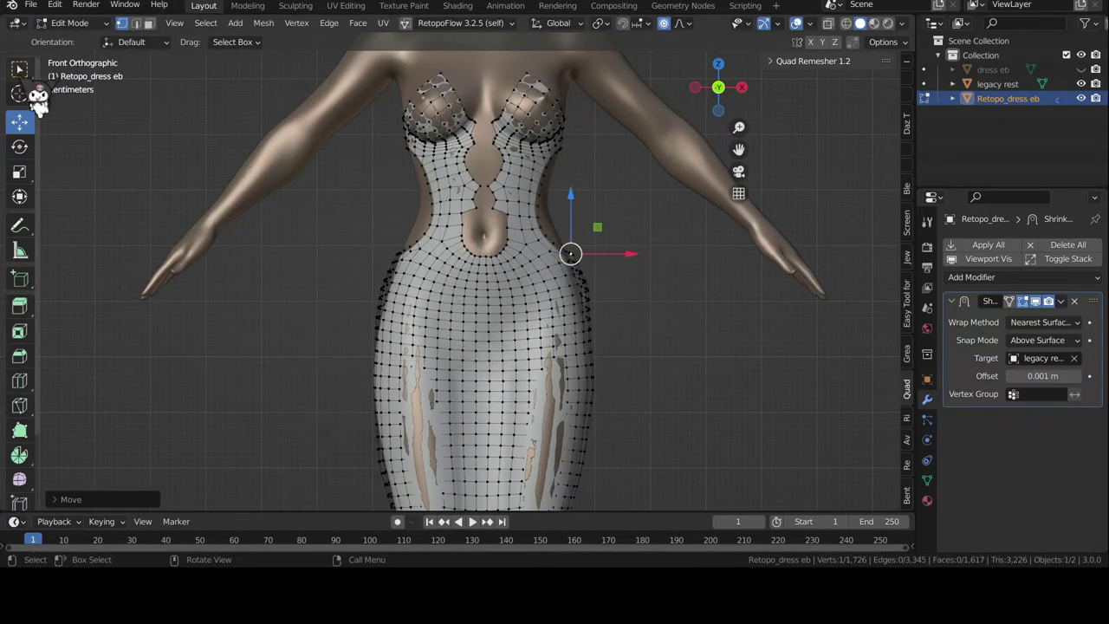
- Display the Shrinkwrap modifier's result on the edit cage and select a face on the side of the hip
click(19, 69)
middle_drag(416, 294, 555, 295)
drag(246, 337, 269, 357)
click(14, 126)
click(1009, 300)
- Cut a rounded outline into the side of the dress's hip with the Knife tool
middle_drag(416, 295, 523, 275)
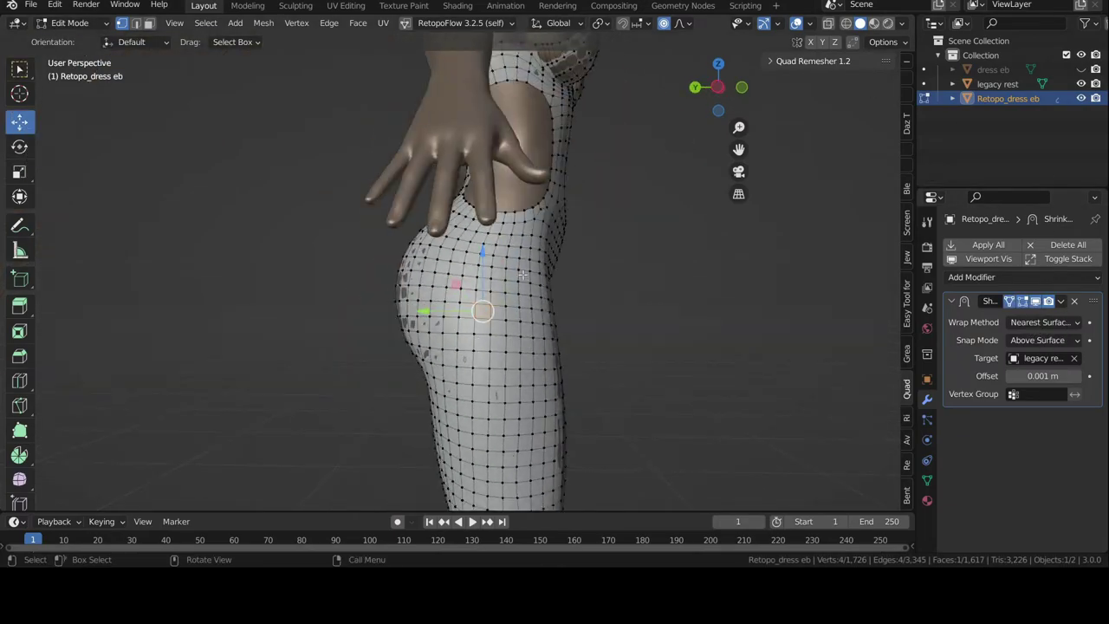
key(k)
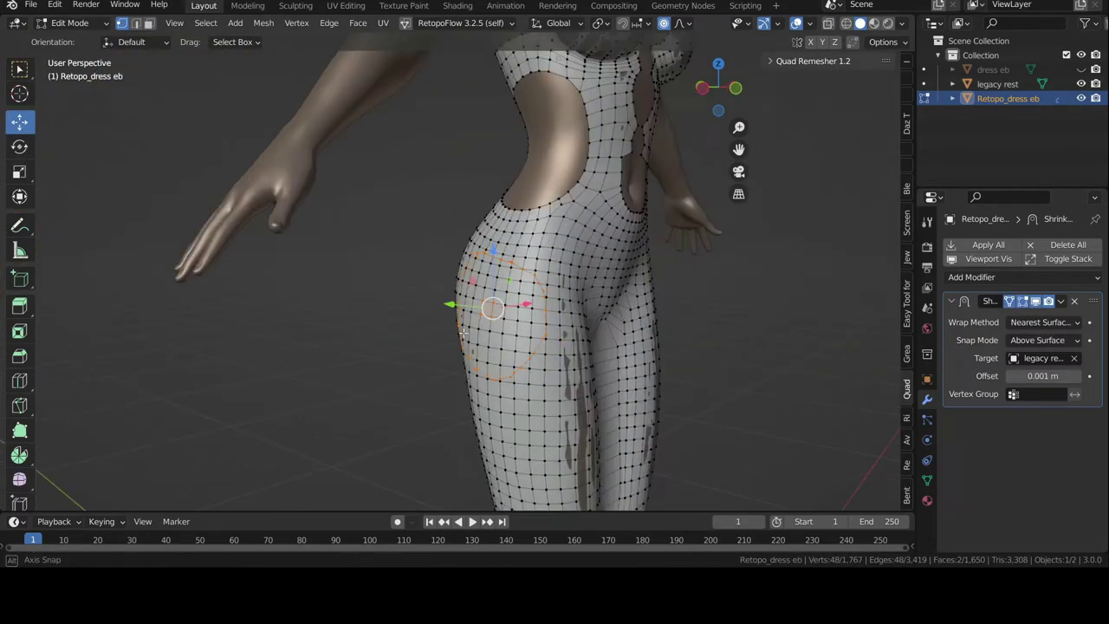
- Delete the faces inside the rounded outline on the hip to open a side cutout in the dress
scroll(472, 372, up, 3)
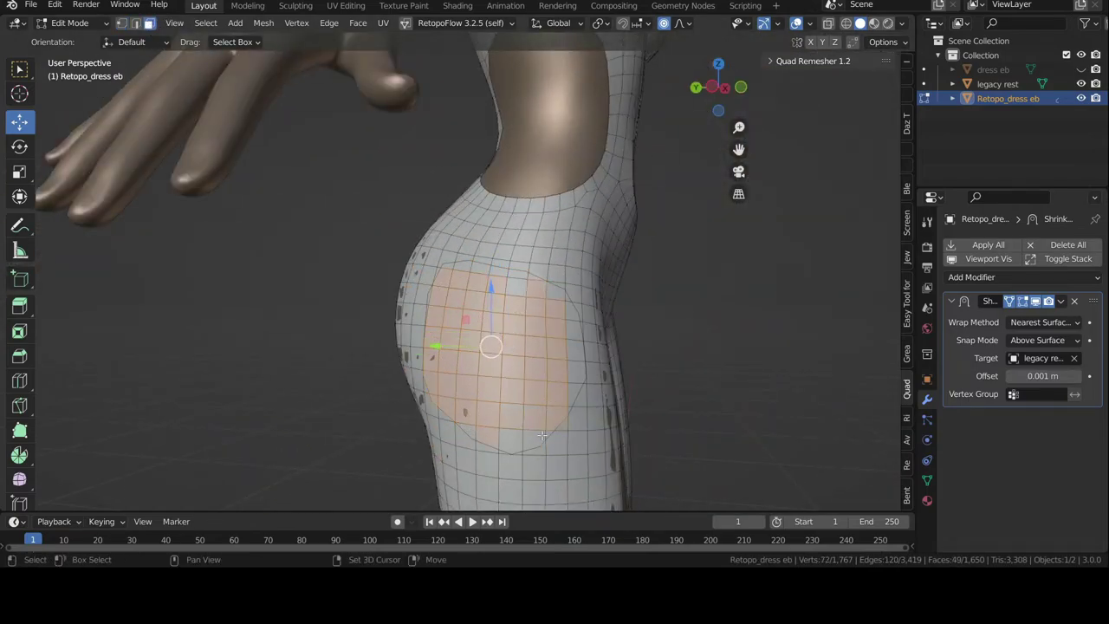
key(x)
key(f)
click(552, 386)
middle_drag(573, 392, 364, 387)
key(x)
key(f)
scroll(571, 387, down, 3)
scroll(564, 255, up, 4)
middle_drag(574, 381, 587, 258)
scroll(564, 256, down, 1)
- Cut a second rounded outline into the side of the skirt, below the hip cutout, with the Knife tool
key(k)
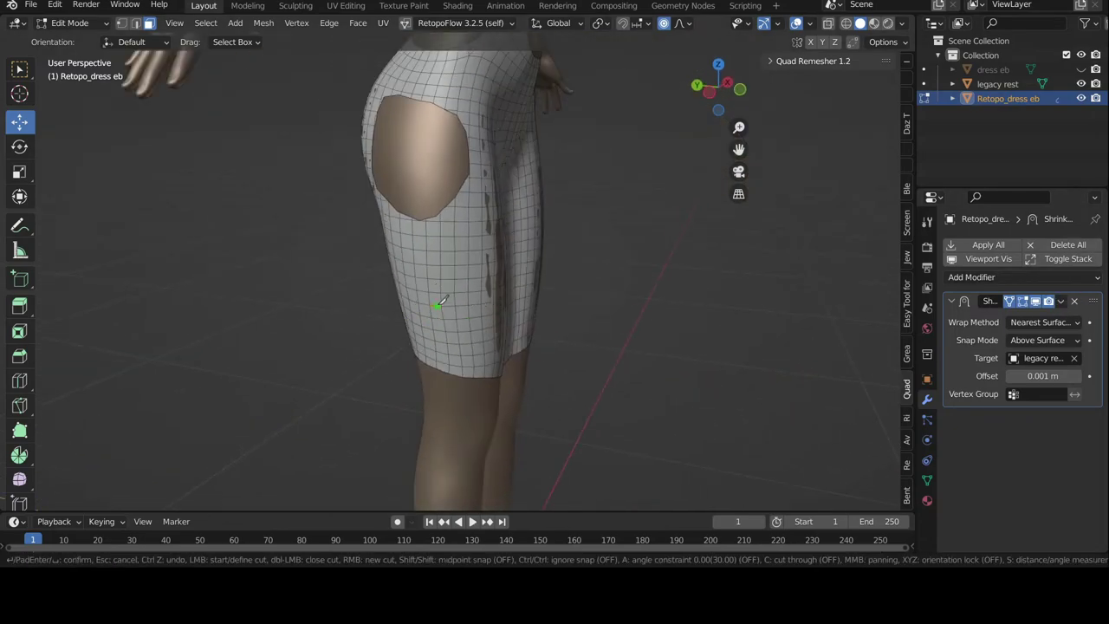
click(394, 260)
middle_drag(440, 303, 442, 333)
click(378, 304)
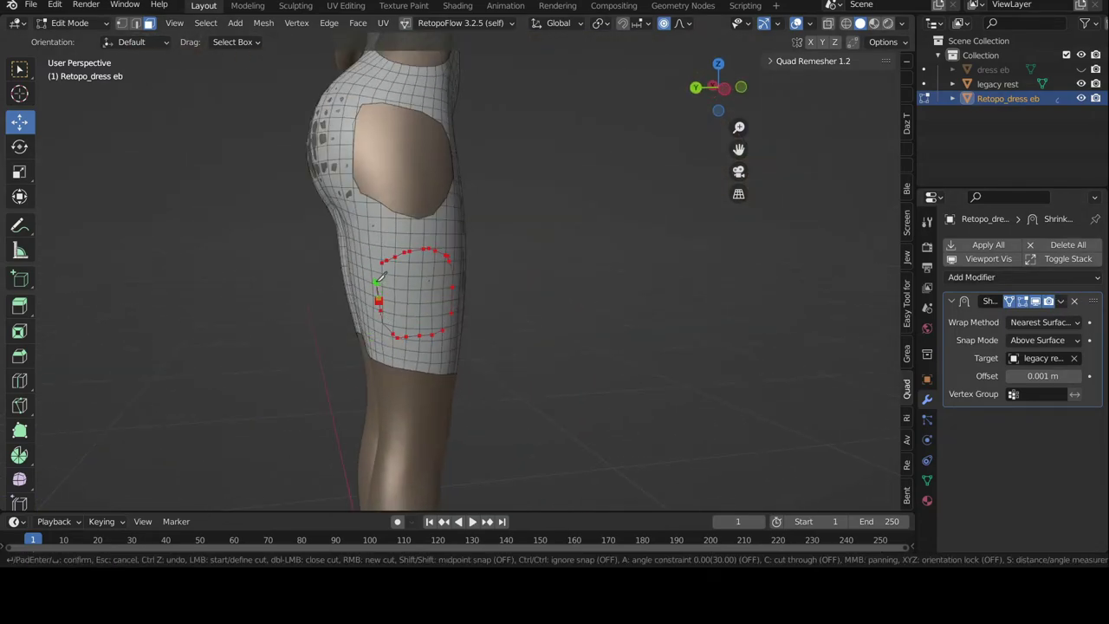
click(383, 259)
key(Return)
- Select the faces inside the thigh outline and delete them to open the lower side cutout
scroll(384, 259, up, 4)
middle_drag(383, 259, 408, 260)
click(399, 238)
ctrl+shift+click(483, 371)
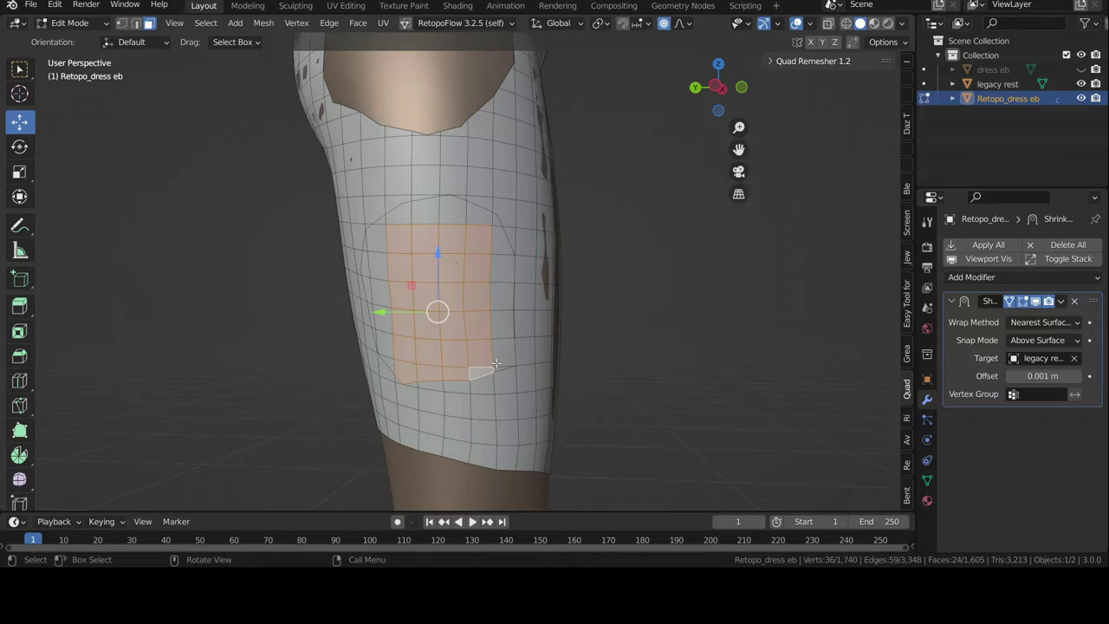
shift+drag(500, 318, 501, 318)
shift+drag(497, 223, 405, 253)
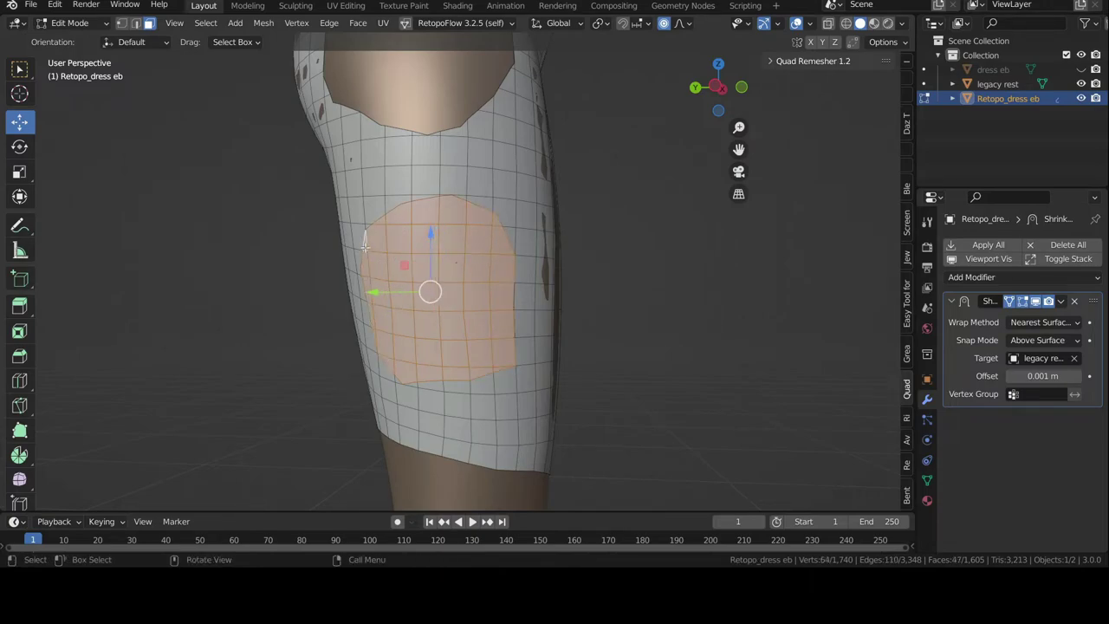
key(x)
click(325, 353)
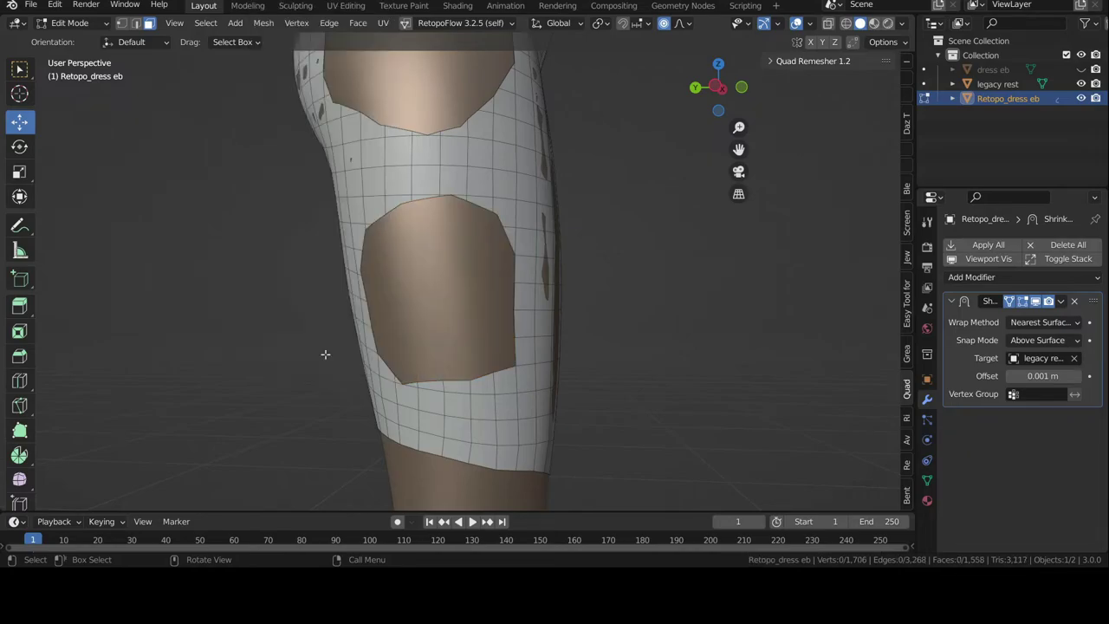
- Add a Subdivision Surface modifier to Retopo_dress eb
scroll(275, 302, down, 3)
middle_drag(276, 301, 832, 303)
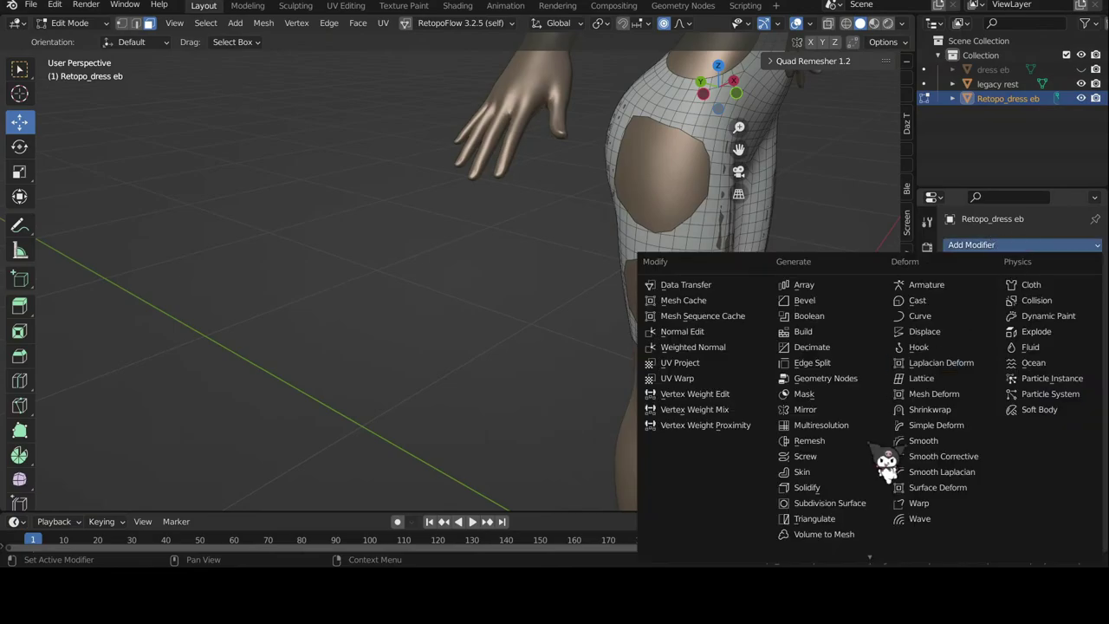
click(884, 461)
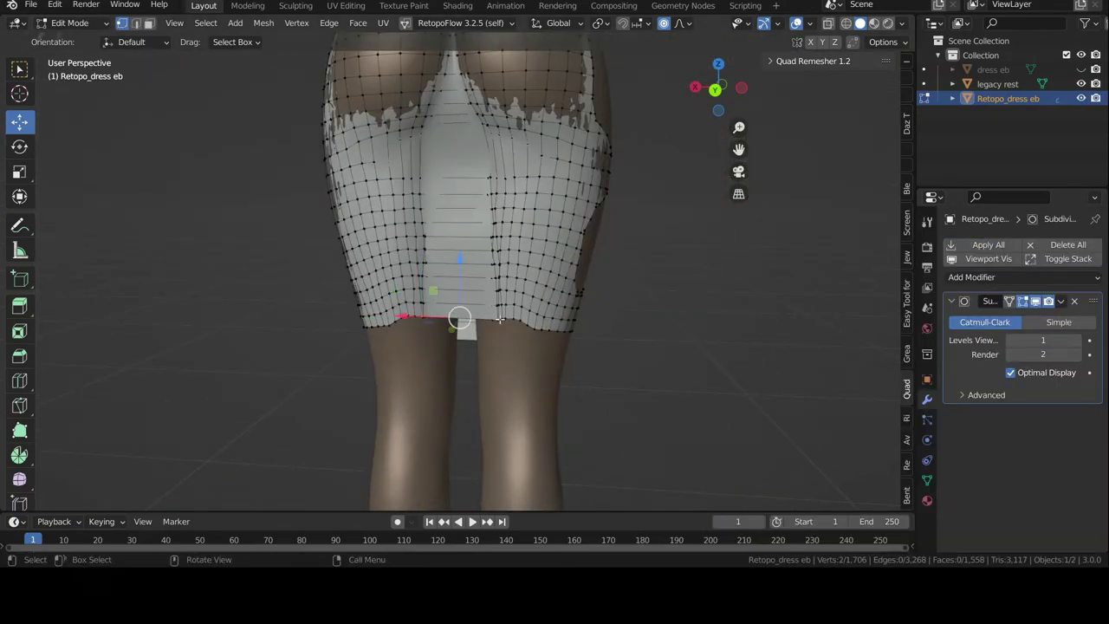
- Reshape the hem and the side cutout edges of the dress by moving vertices and scaling them along Z
key(g)
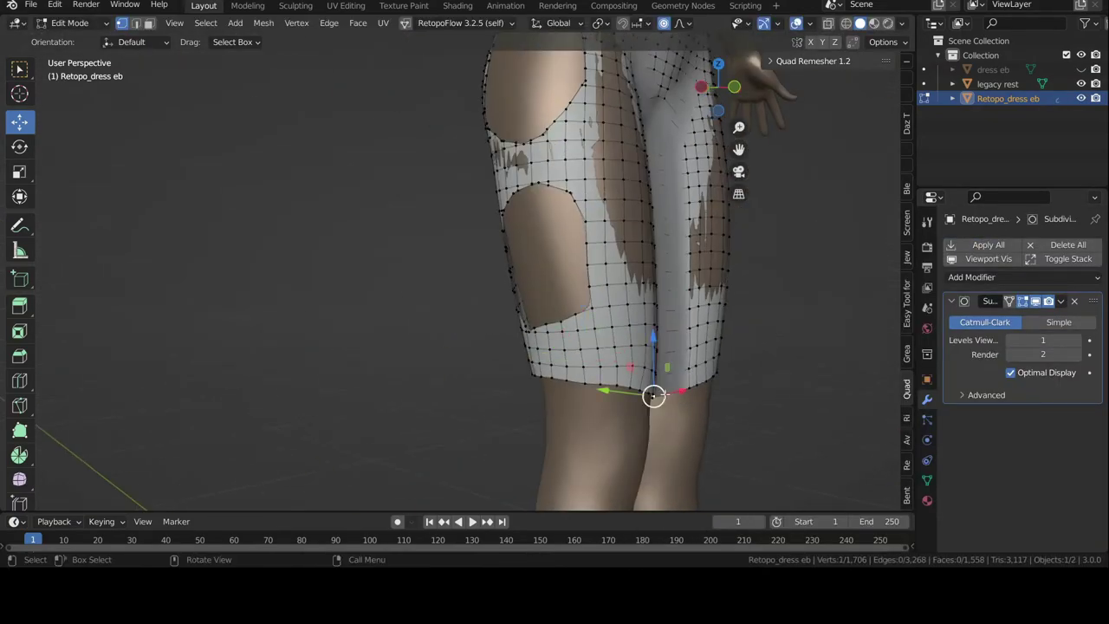
key(g)
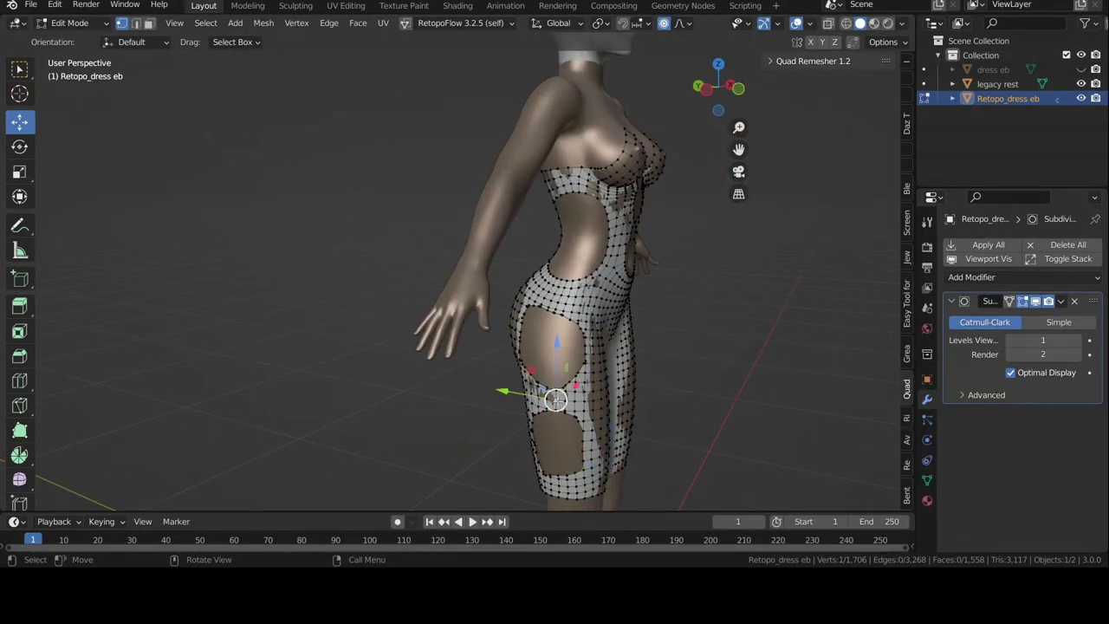
key(s)
key(z)
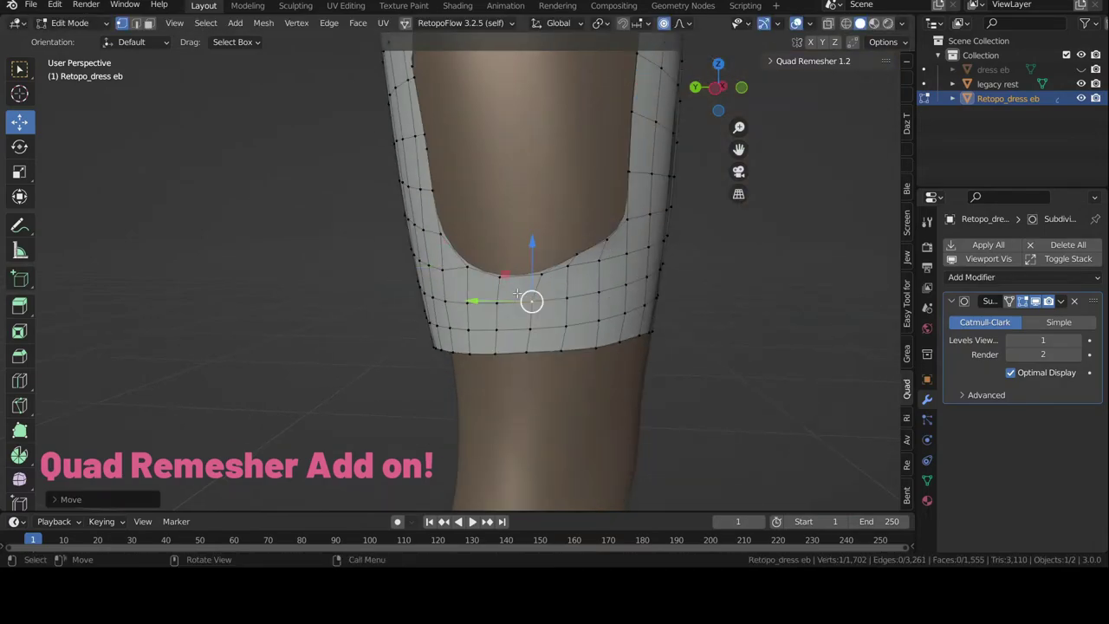
key(s)
key(z)
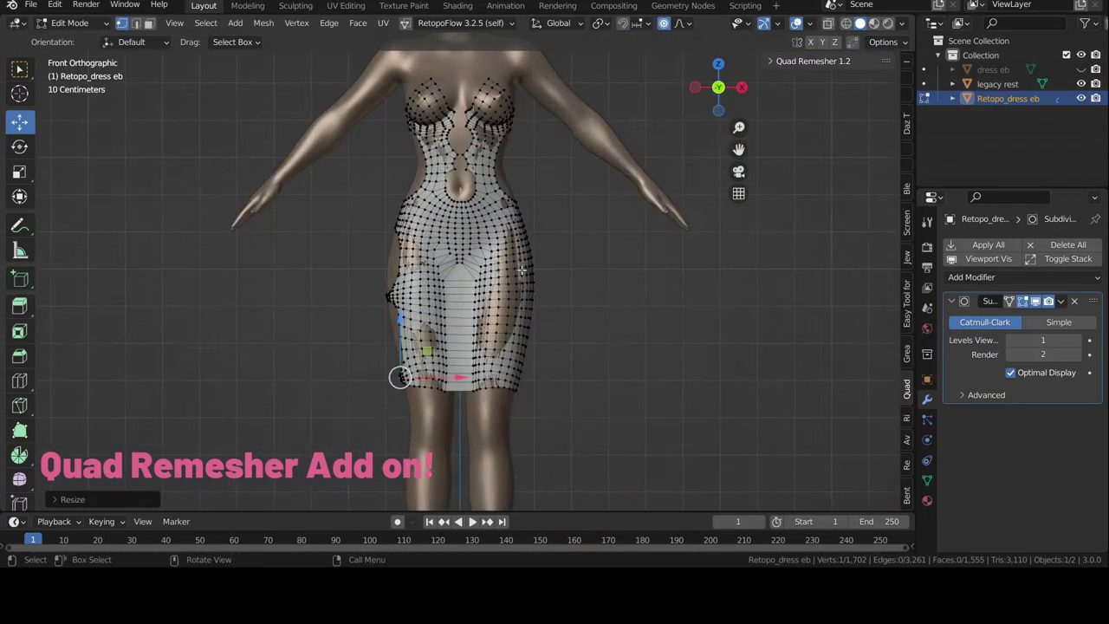
- Set up an X-axis Mirror with clipping on half of the dress and move its front centre edge onto the midline
click(74, 23)
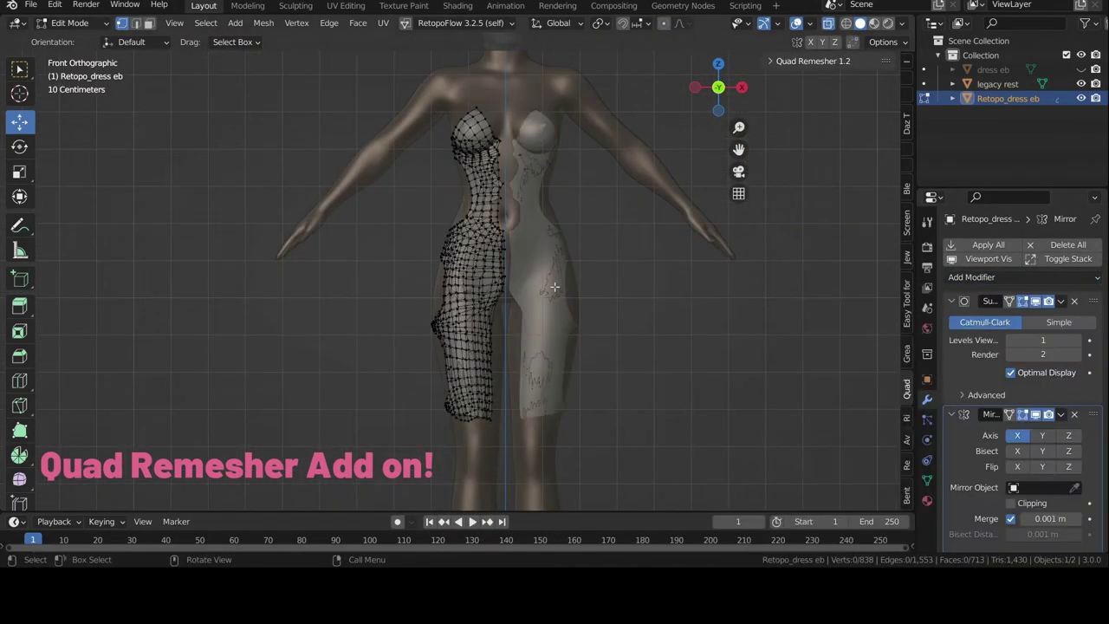
scroll(495, 280, up, 4)
alt+click(495, 280)
key(g)
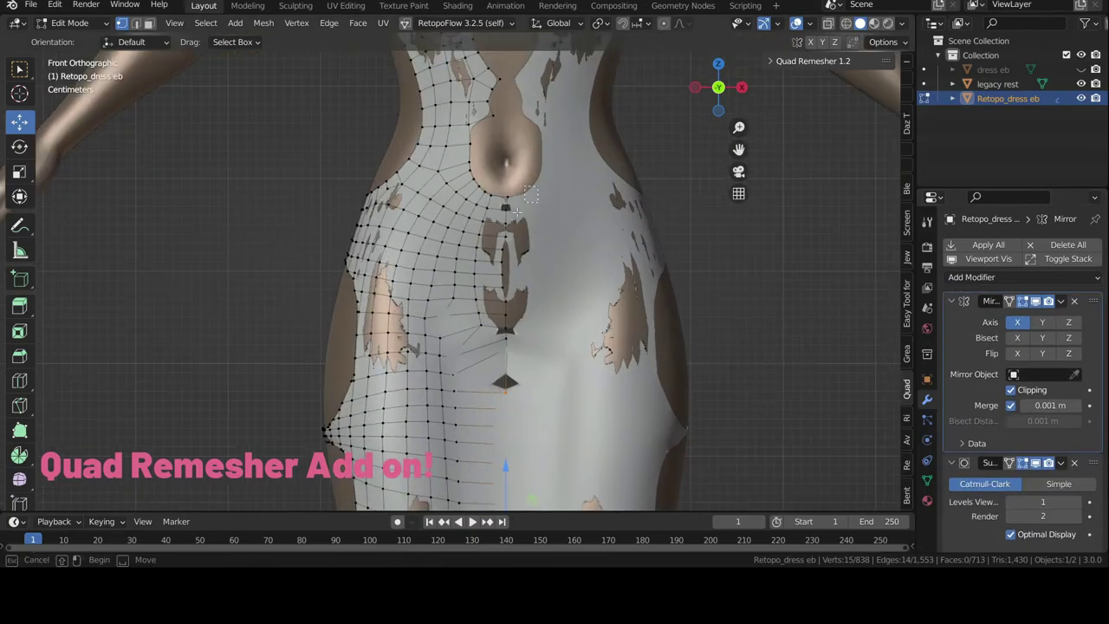
key(g)
key(Return)
key(g)
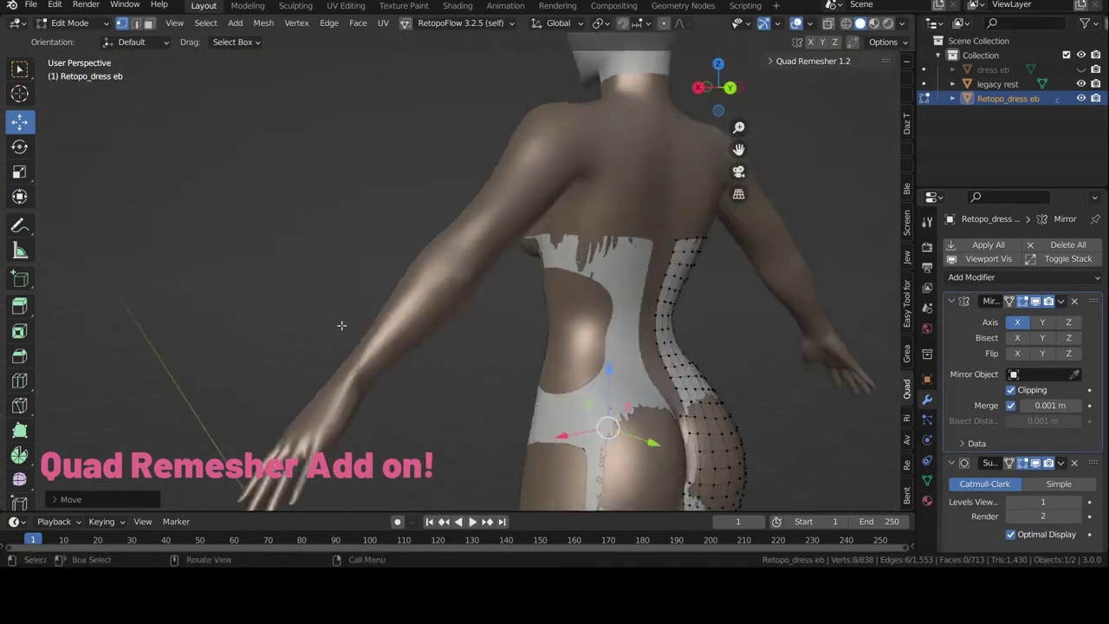
- Move the centre-edge vertices at the back of the dress onto the mirror midline between the buttocks
middle_drag(562, 252, 508, 333)
key(g)
key(Return)
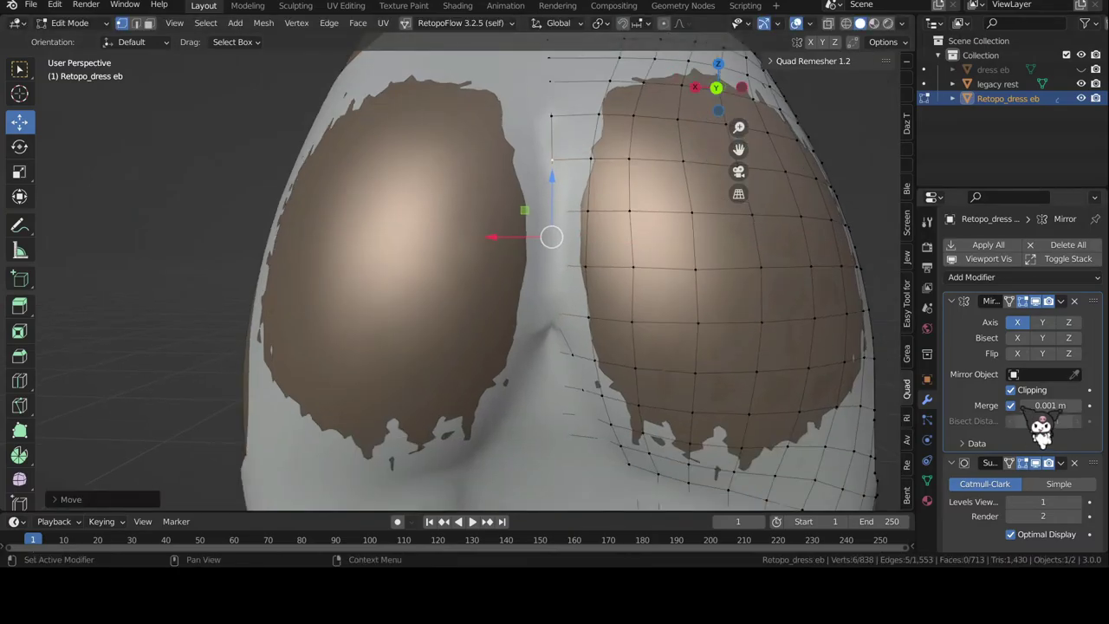
key(g)
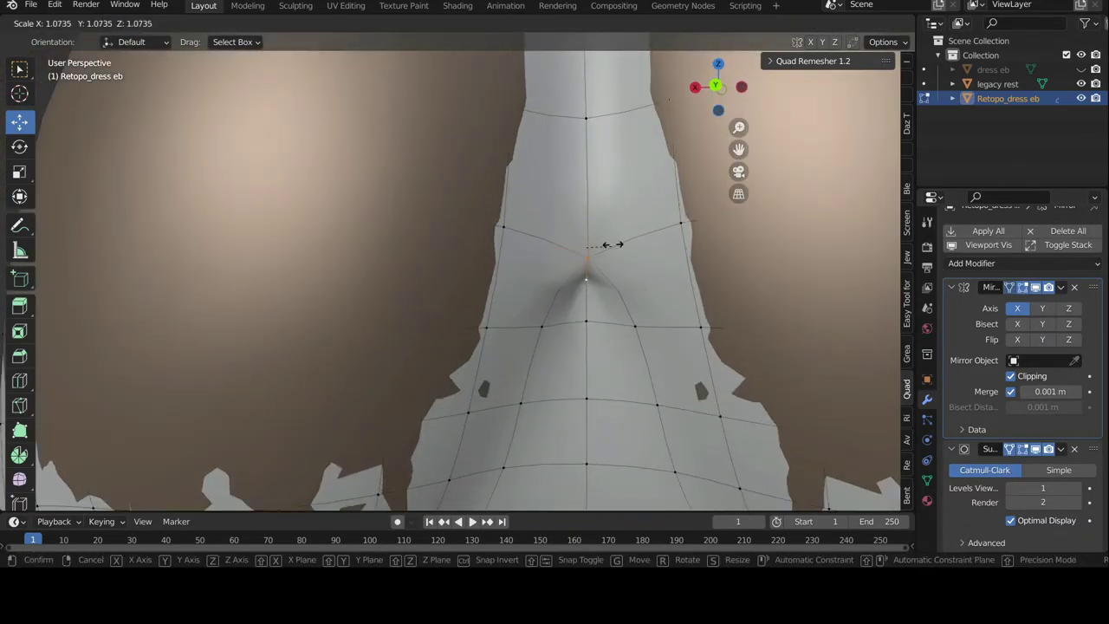
- Dissolve the pinched centre vertex at the back of the dress and move the edges of the back opening
key(x)
click(574, 314)
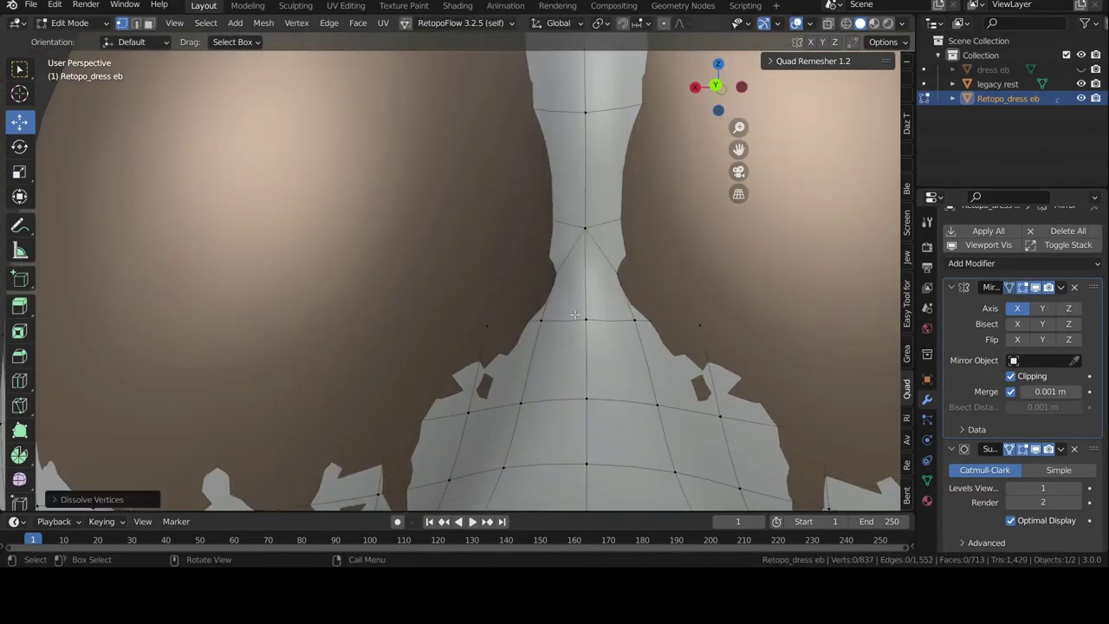
key(g)
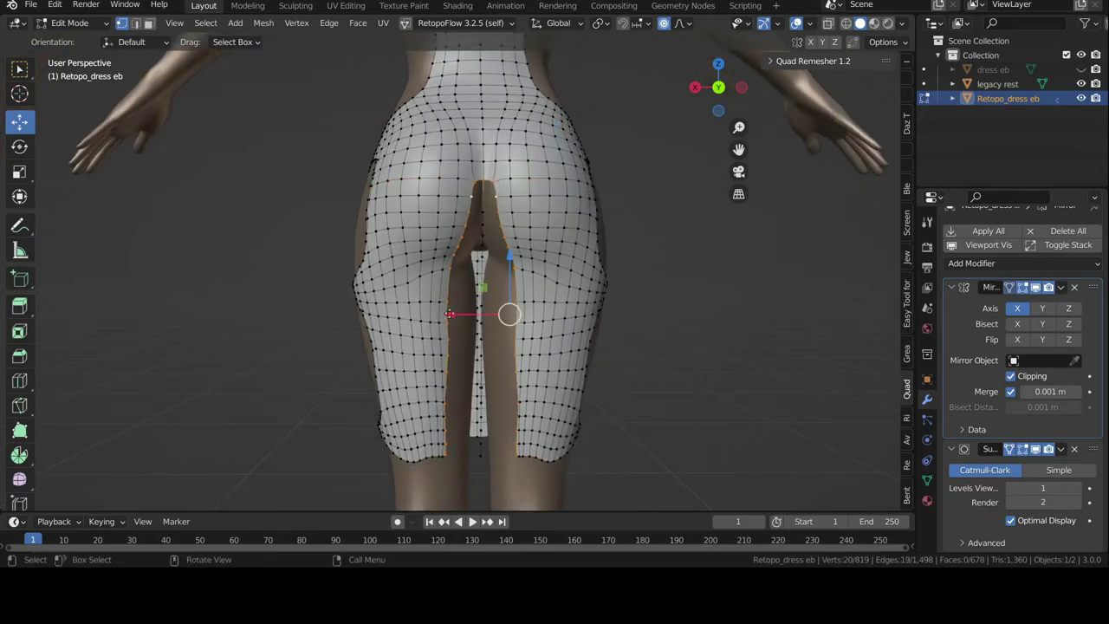
key(g)
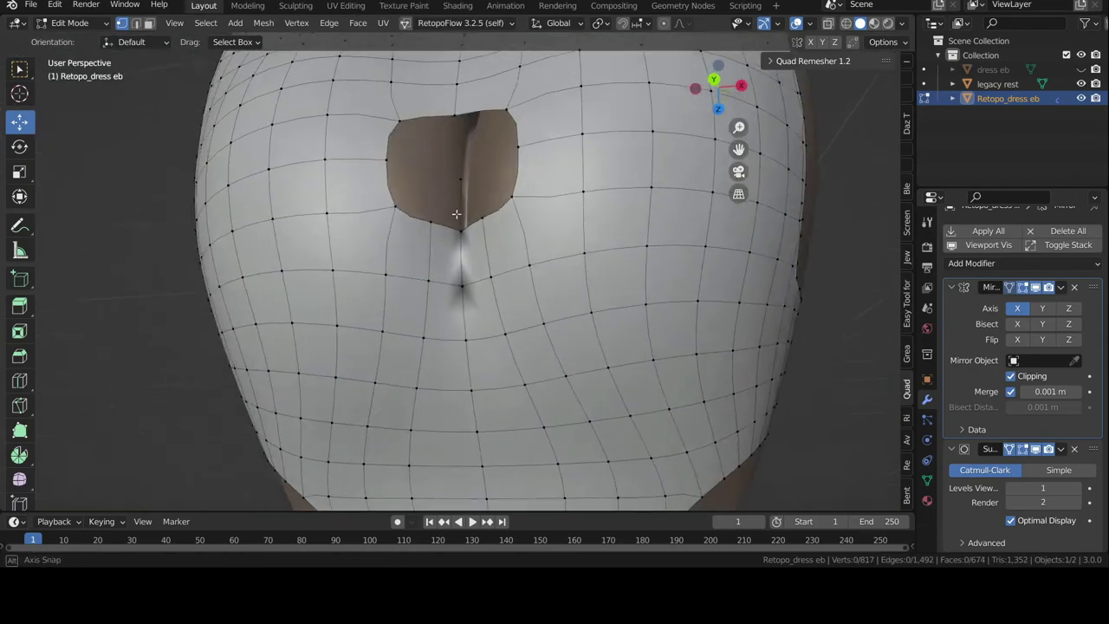
- Delete the pinched centre-line vertices next to the small opening at the back of the dress
right_click(460, 367)
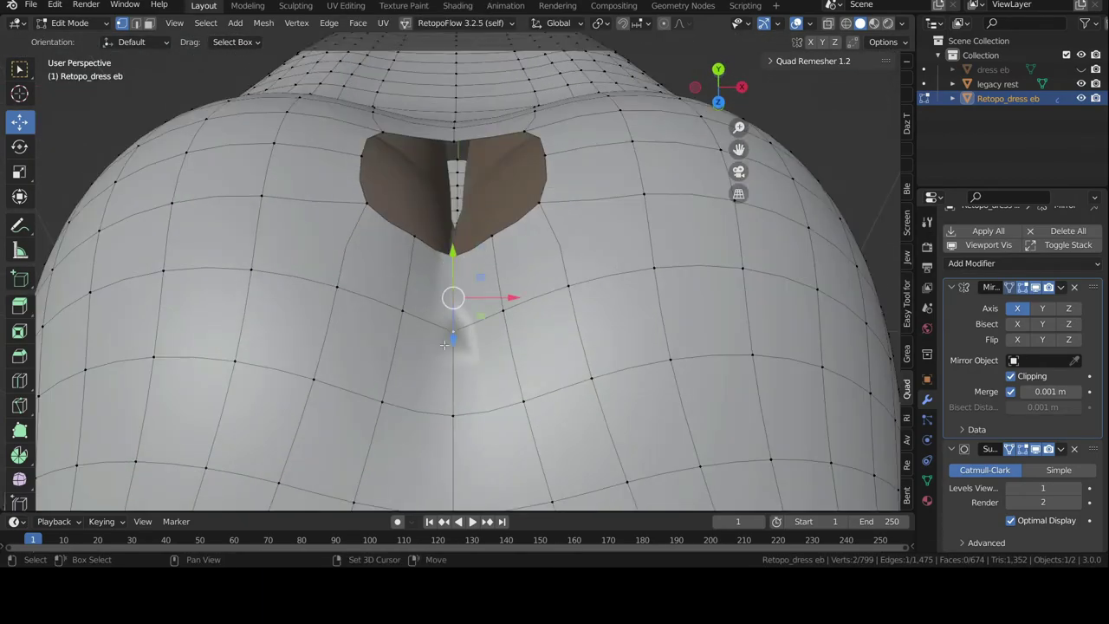
right_click(451, 367)
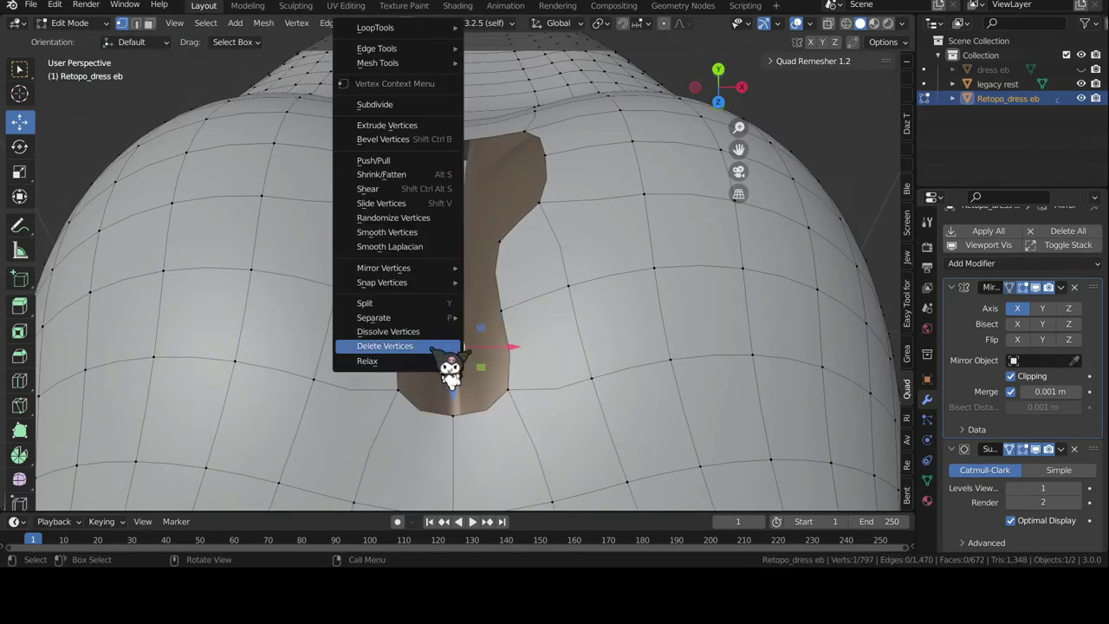
key(e)
click(435, 440)
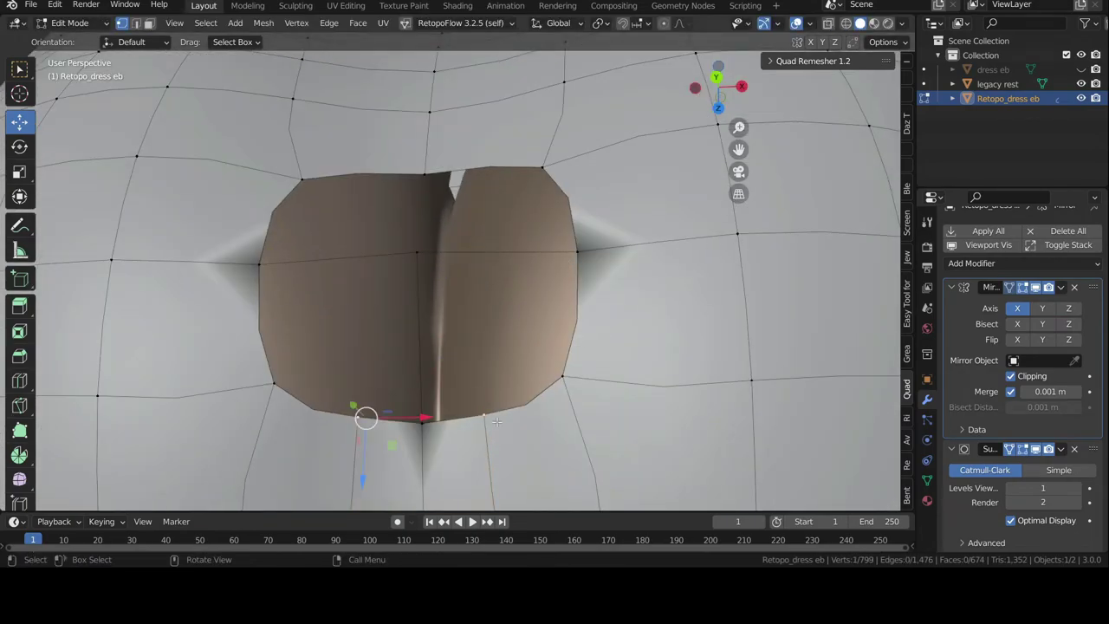
- Fill the opening at the back of the dress with new faces, adding a loop cut to continue the quad grid
key(k)
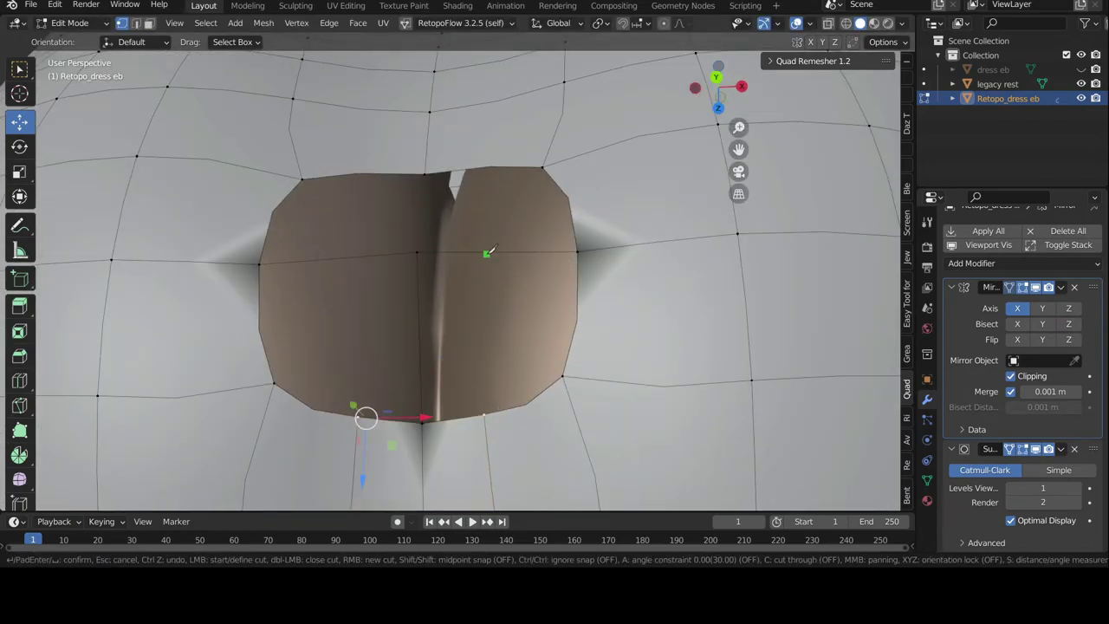
key(Escape)
key(f)
middle_drag(589, 233, 574, 239)
scroll(573, 239, down, 1)
key(ctrl+r)
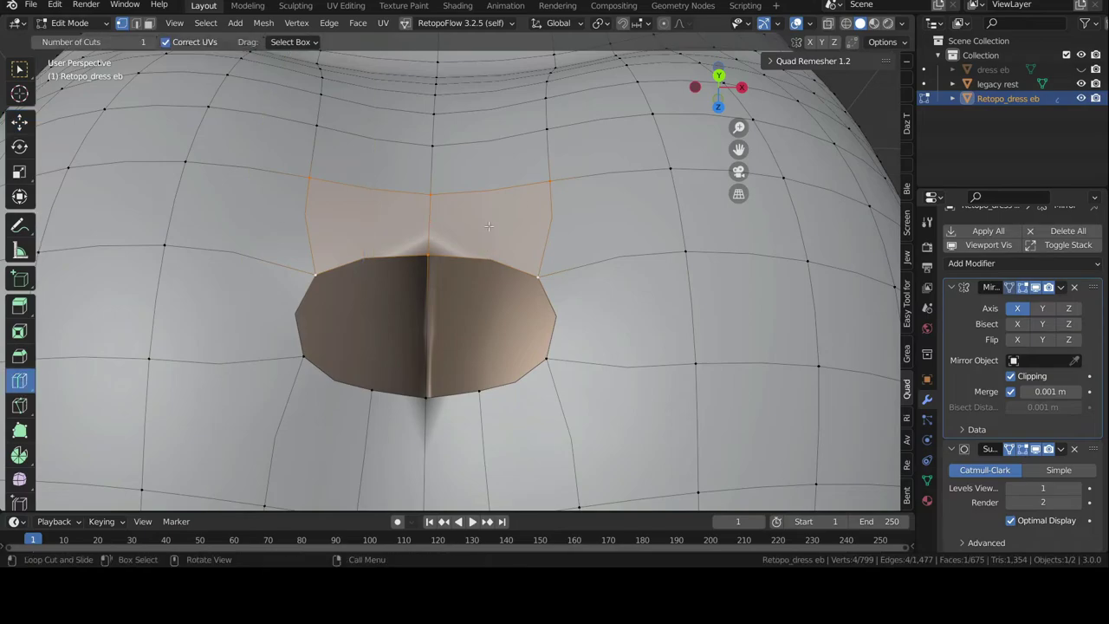
click(366, 253)
key(f)
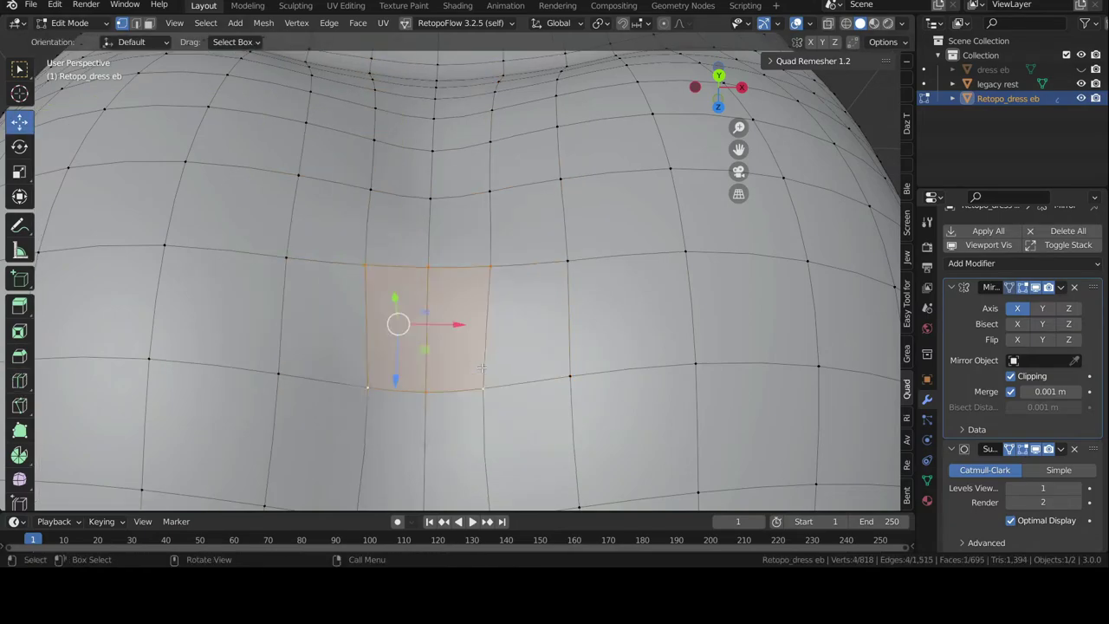
- Reshape the skirt and its hem by moving vertices with proportional editing
scroll(519, 121, down, 6)
middle_drag(482, 367, 520, 284)
scroll(624, 257, up, 3)
middle_drag(624, 257, 483, 212)
alt+click(483, 211)
key(o)
key(g)
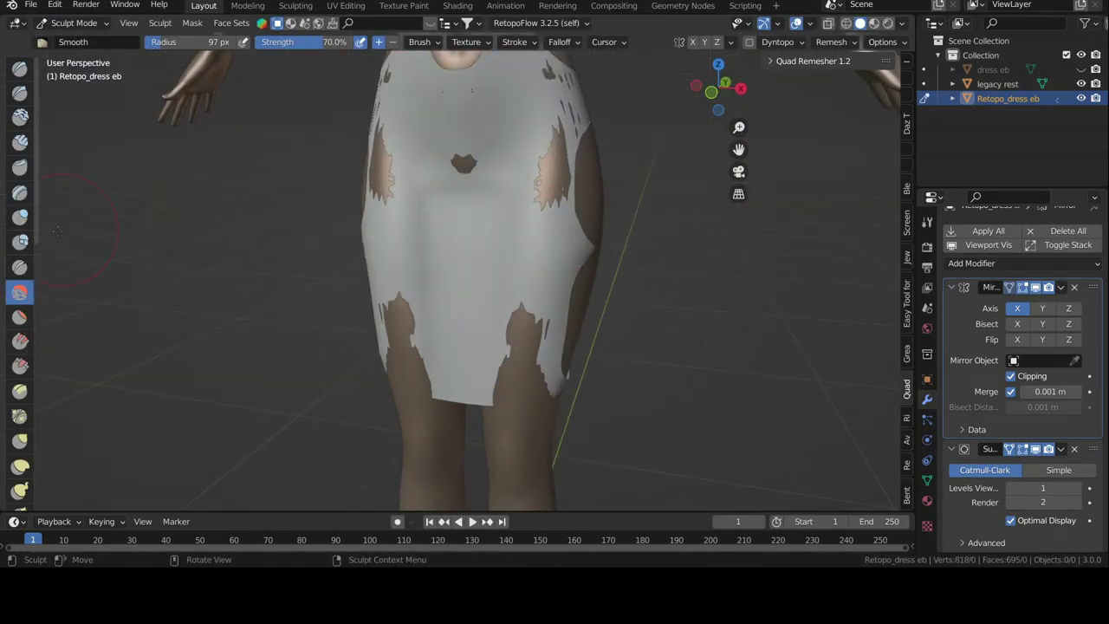
key(g)
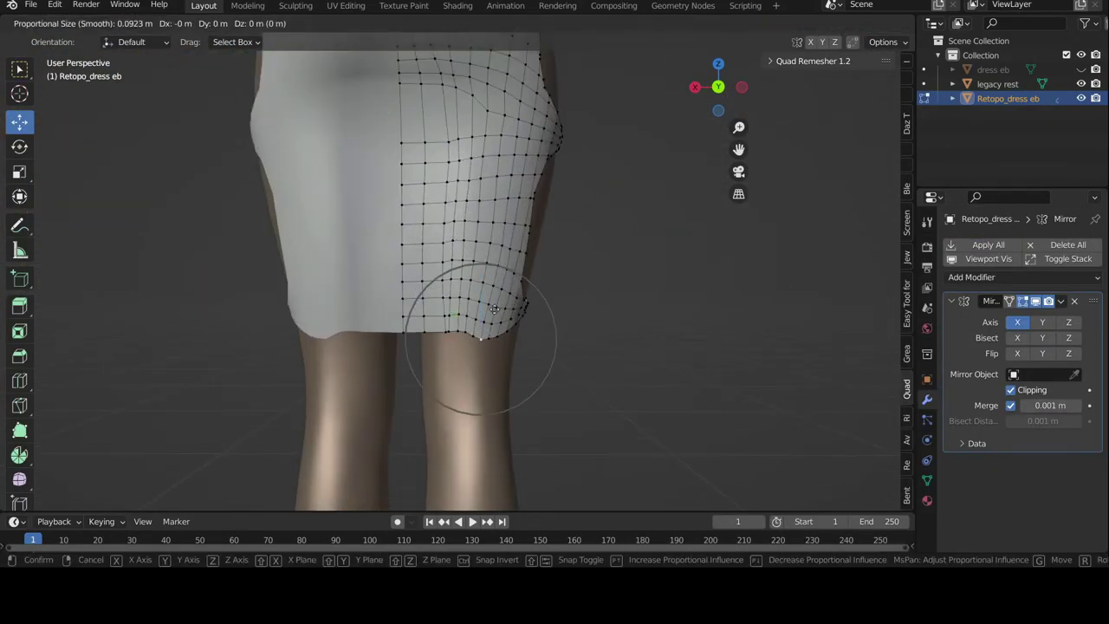
click(496, 357)
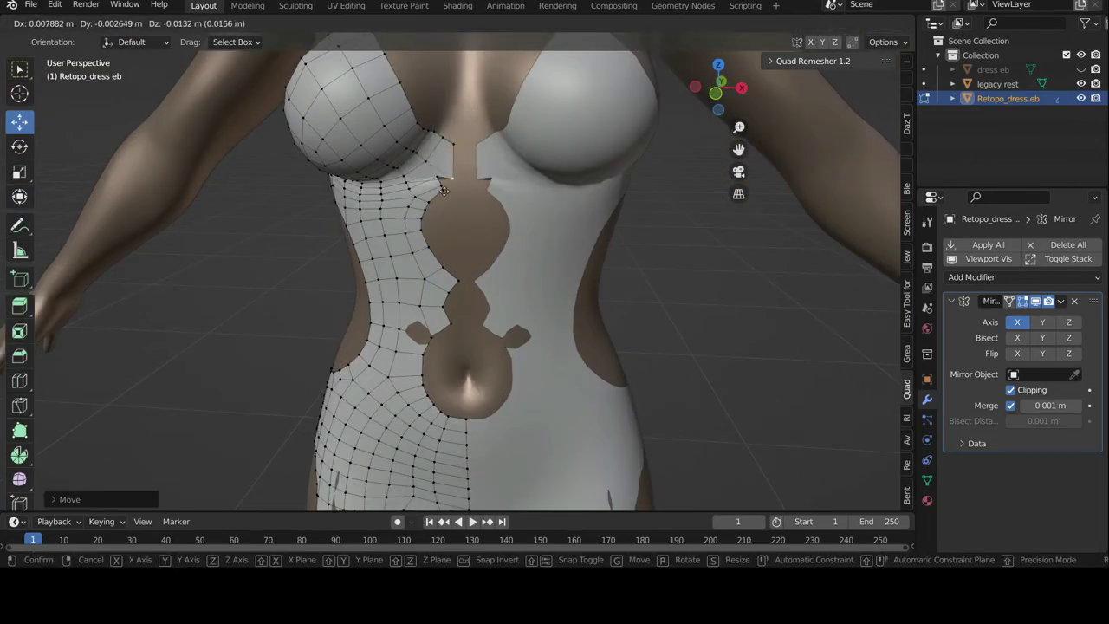
- Reposition the centre-front vertices just below the bust to shape the upper keyhole cutout
key(r)
click(496, 100)
click(453, 144)
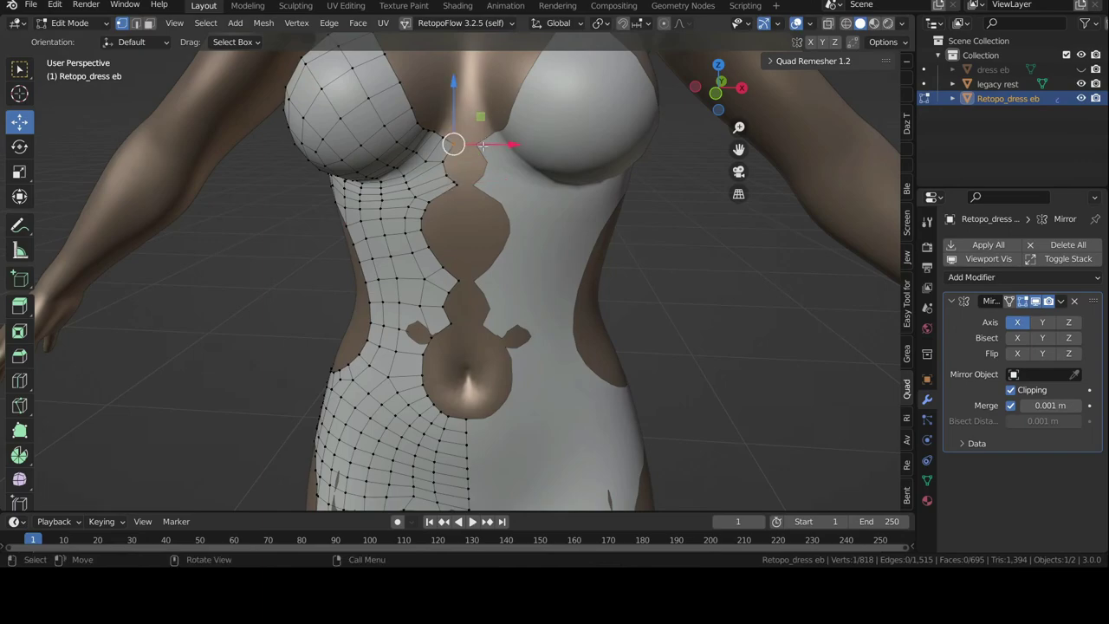
- Tighten the navel cutout by moving its edge vertices toward the centre along X and adjusting their rotation
alt+click(438, 354)
key(g)
key(x)
click(625, 355)
key(r)
click(630, 338)
- Add a loop cut above the navel and reshape the small keyhole's edge between the two larger front cutouts
alt+click(444, 307)
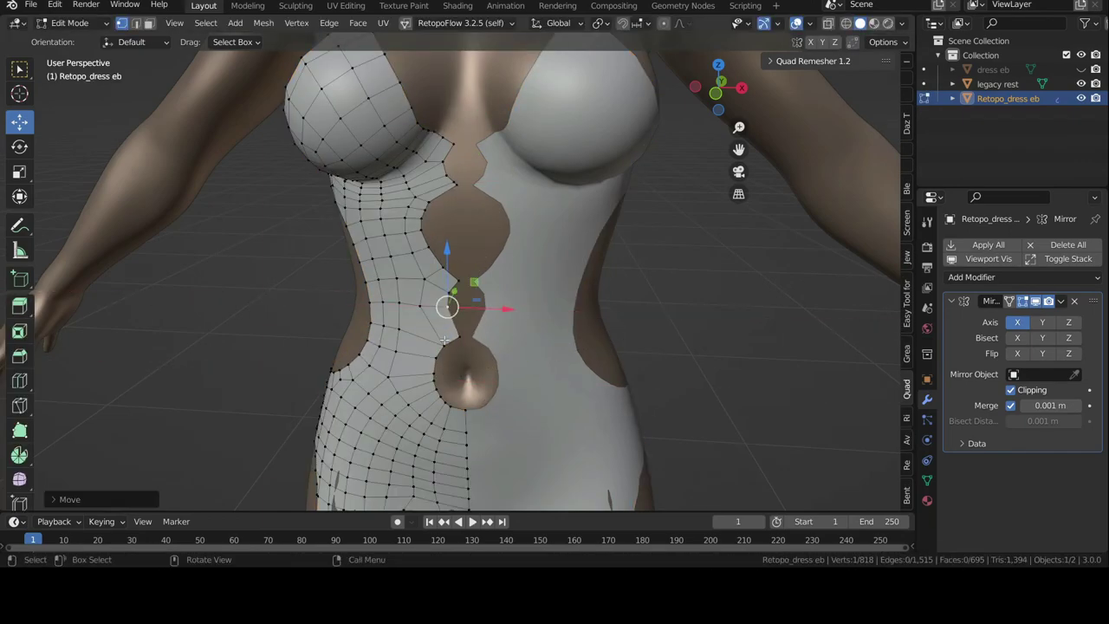
click(19, 380)
key(ctrl+z)
drag(495, 307, 501, 307)
key(s)
click(470, 314)
click(432, 326)
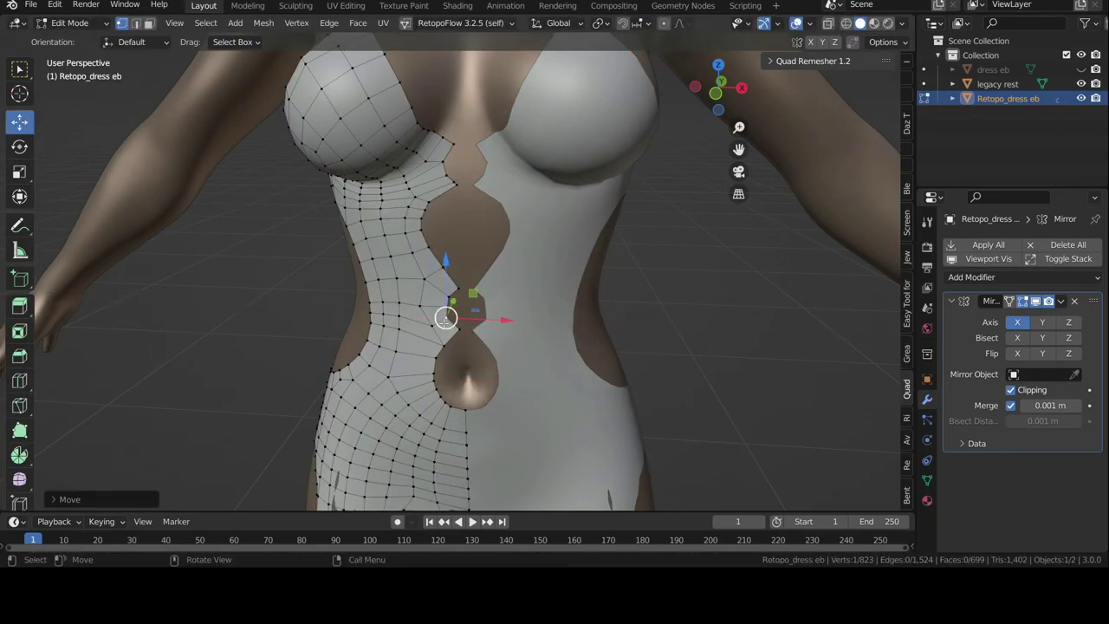
- Return the dress to Object Mode to check the complete mirrored shape
scroll(469, 313, down, 4)
key(Tab)
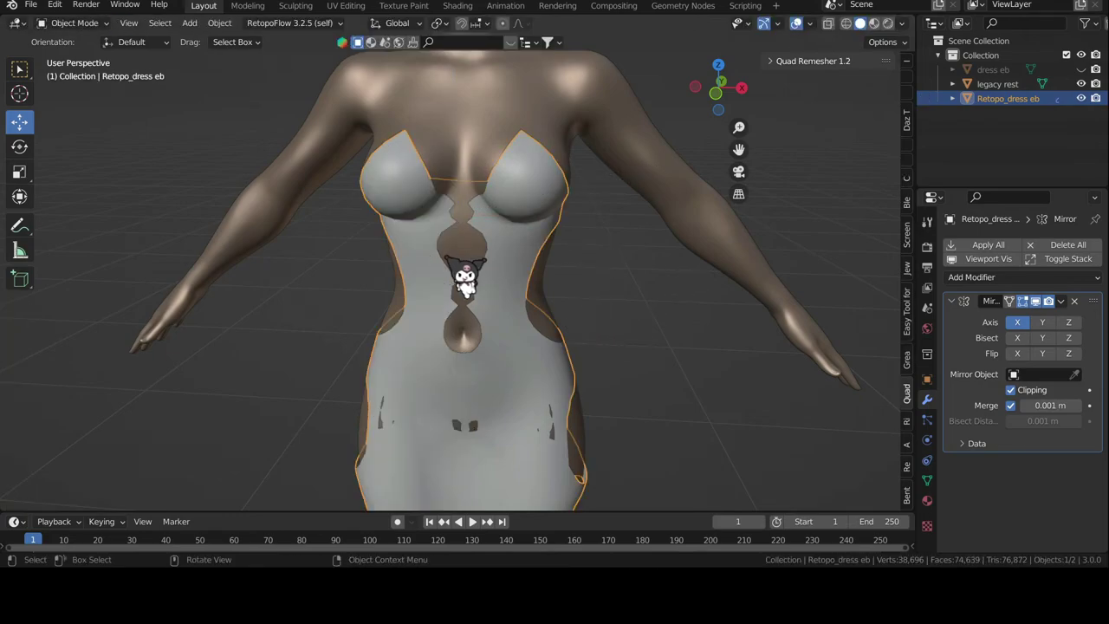
key(Tab)
scroll(468, 233, down, 3)
key(Tab)
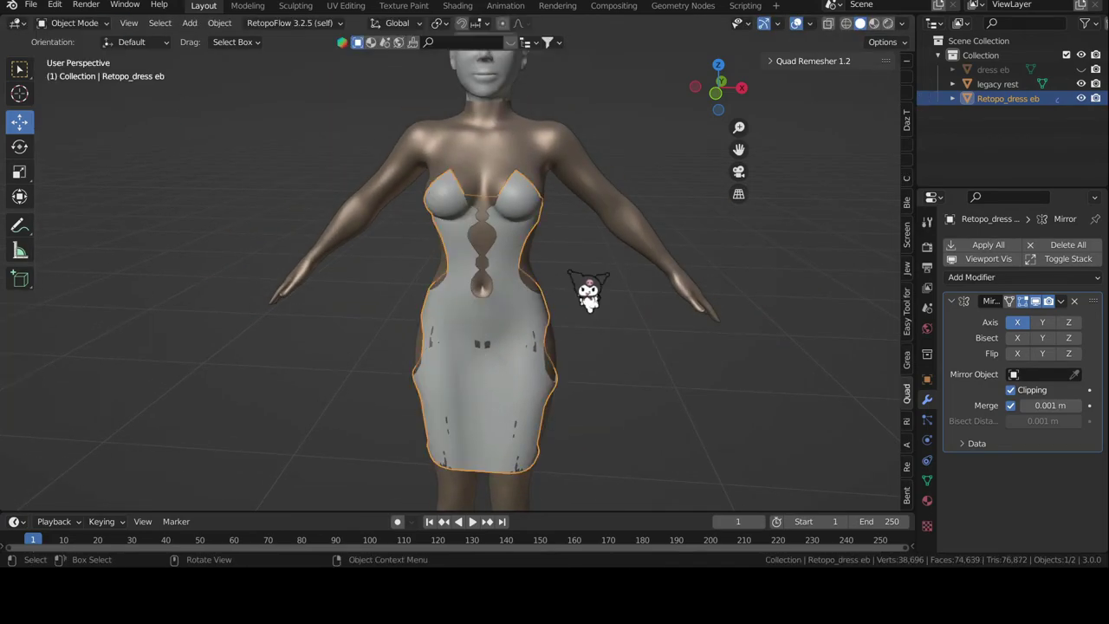
click(1023, 277)
click(824, 488)
click(1072, 462)
- Convert Retopo_dress eb to a mesh so its Mirror modifier is baked in
right_click(482, 353)
click(561, 330)
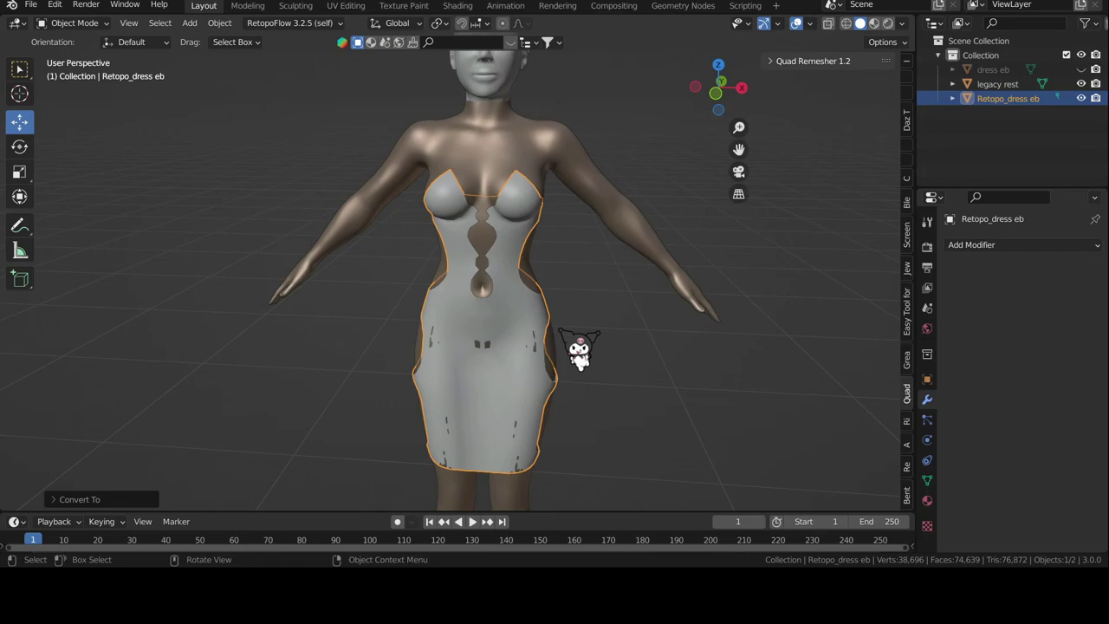
click(1022, 244)
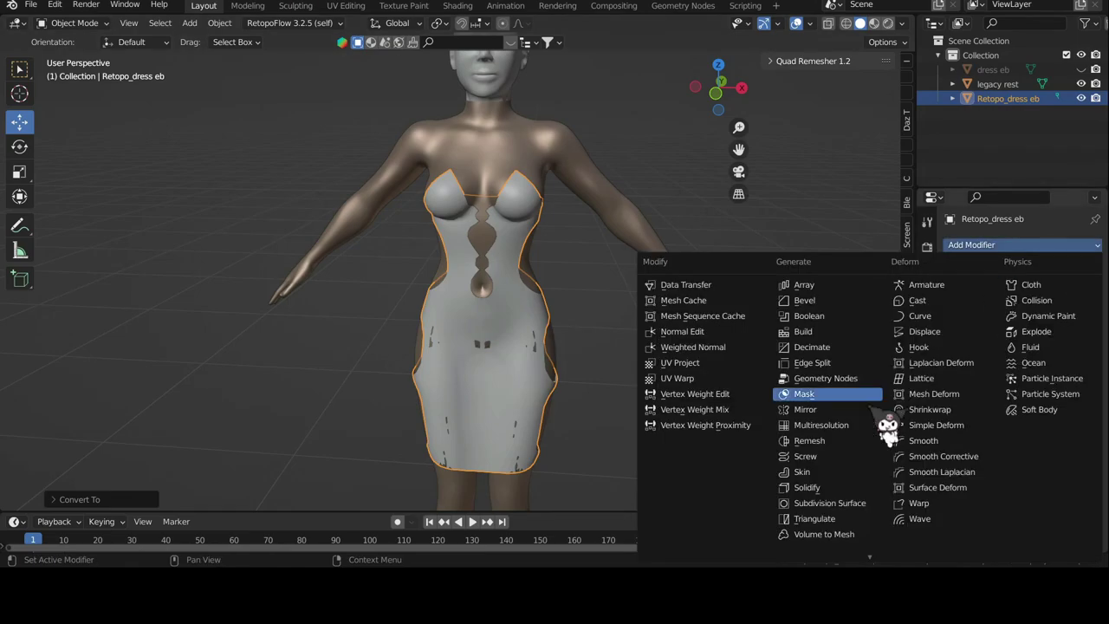
click(866, 392)
scroll(606, 347, up, 5)
mouse_move(1043, 340)
mouse_down()
mouse_move(1067, 340)
mouse_move(1043, 340)
mouse_up()
- Add a Solidify modifier to the converted dress to give the fabric thickness
click(1043, 246)
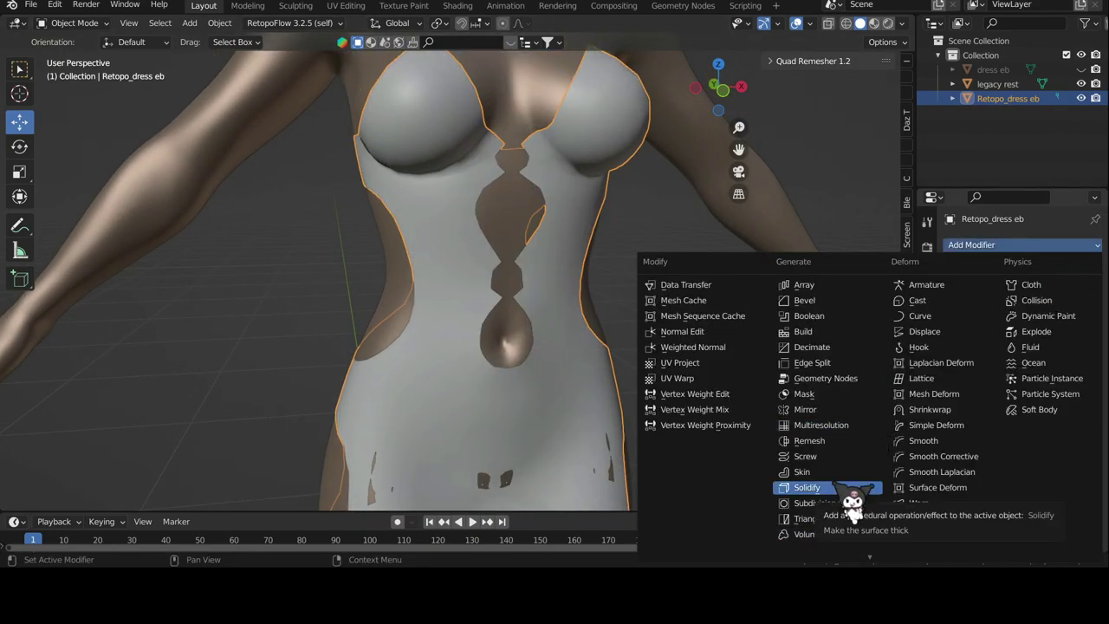
click(836, 486)
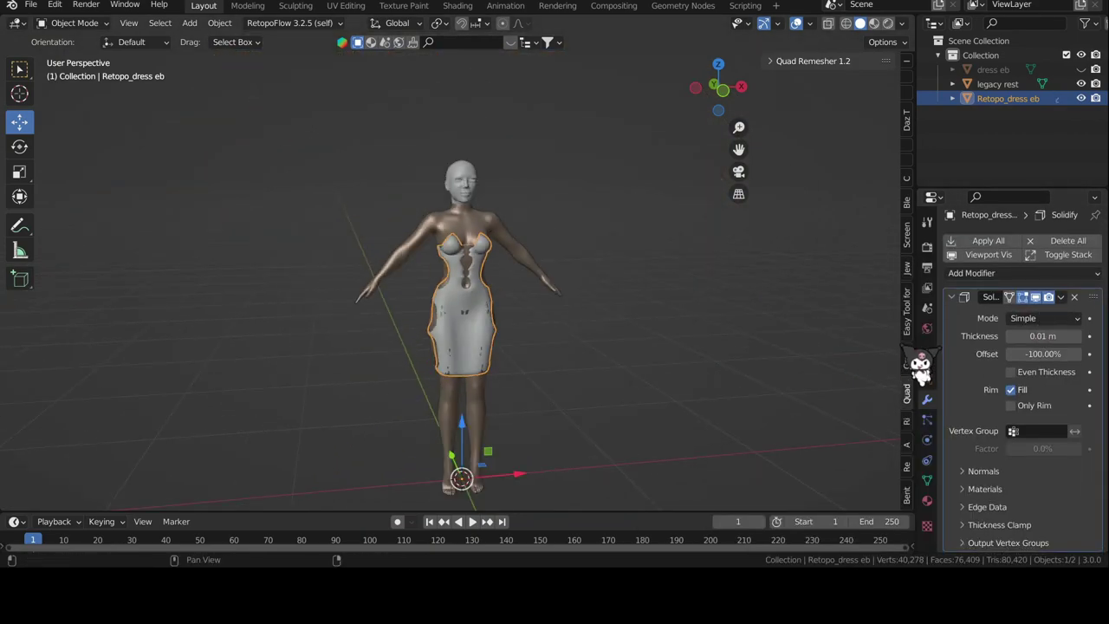